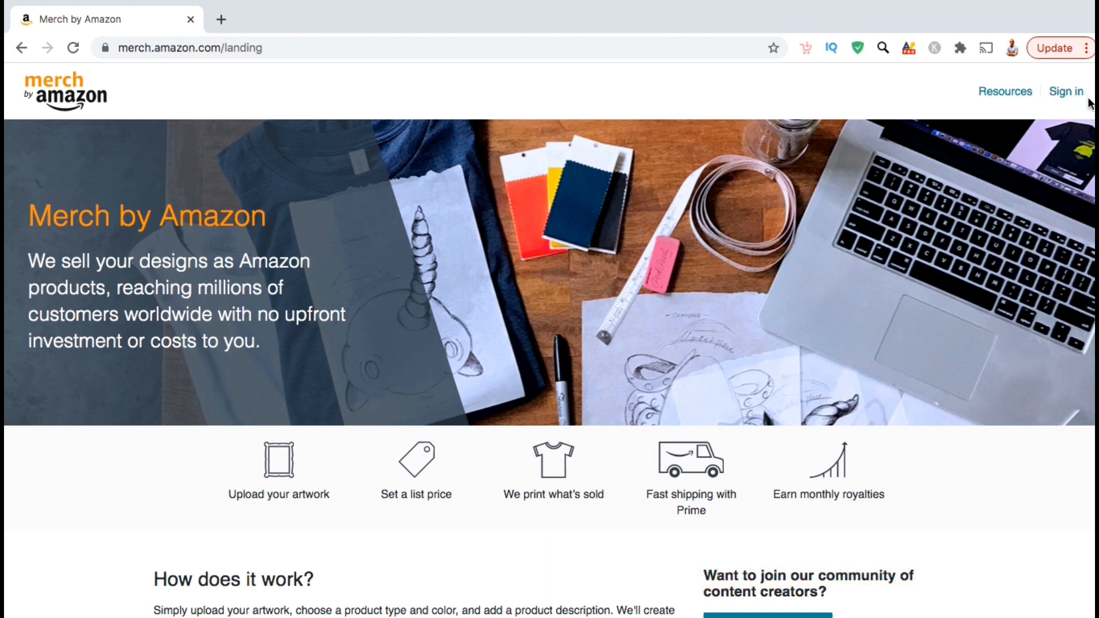
Step: Sign in to the Merch by Amazon account and open the page for creating products
left_click(1069, 97)
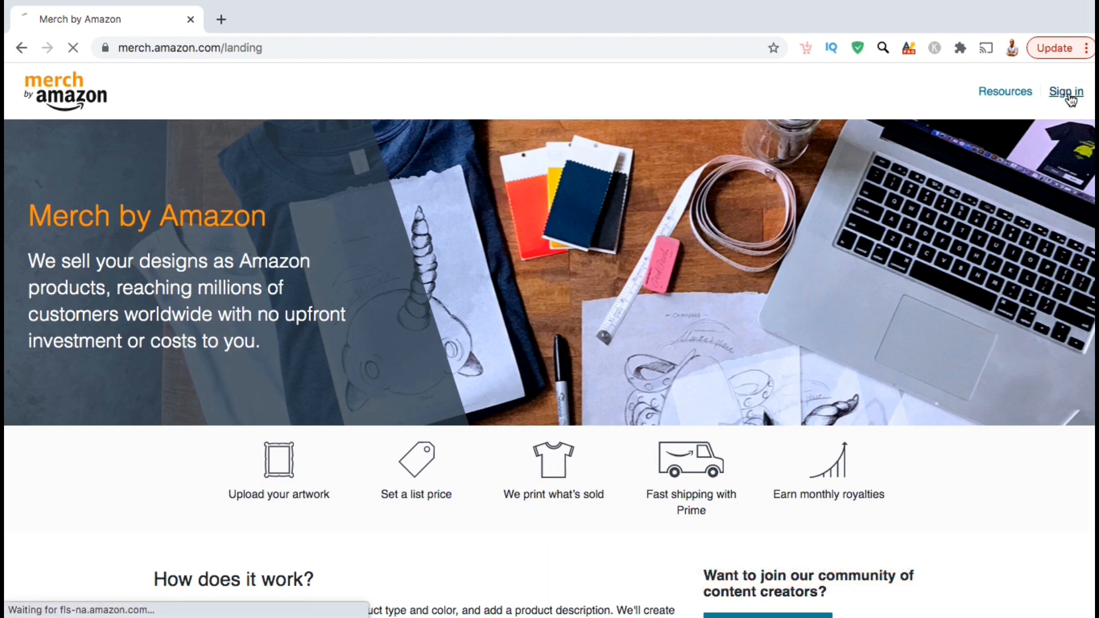
left_click(256, 140)
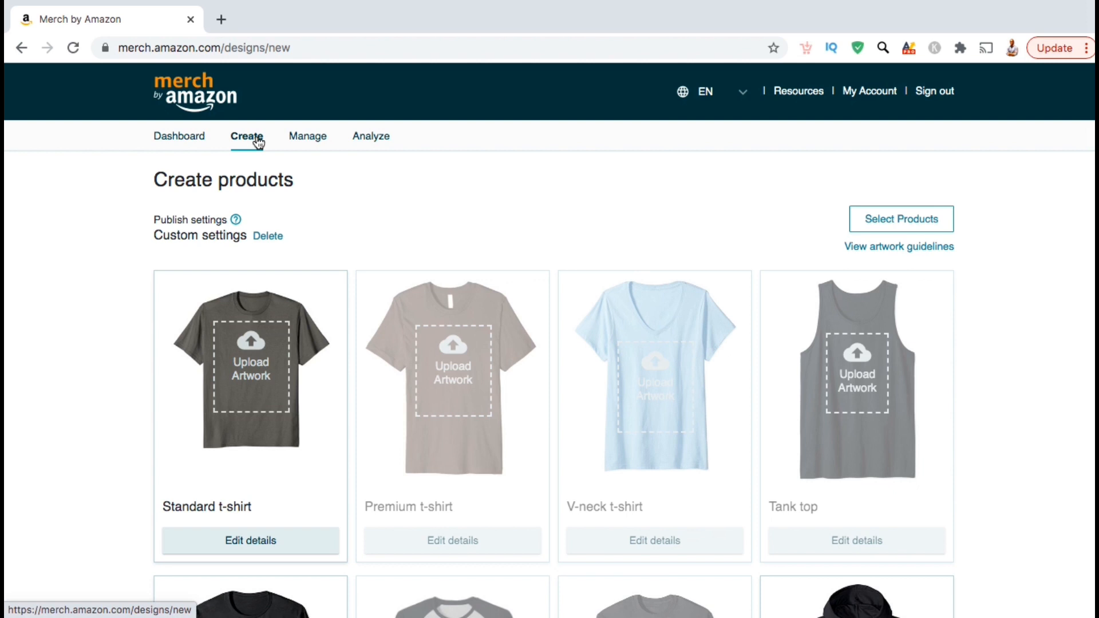
Step: Upload the first version of the Proton artwork to the standard t-shirt
scroll(322, 217, "down", 3)
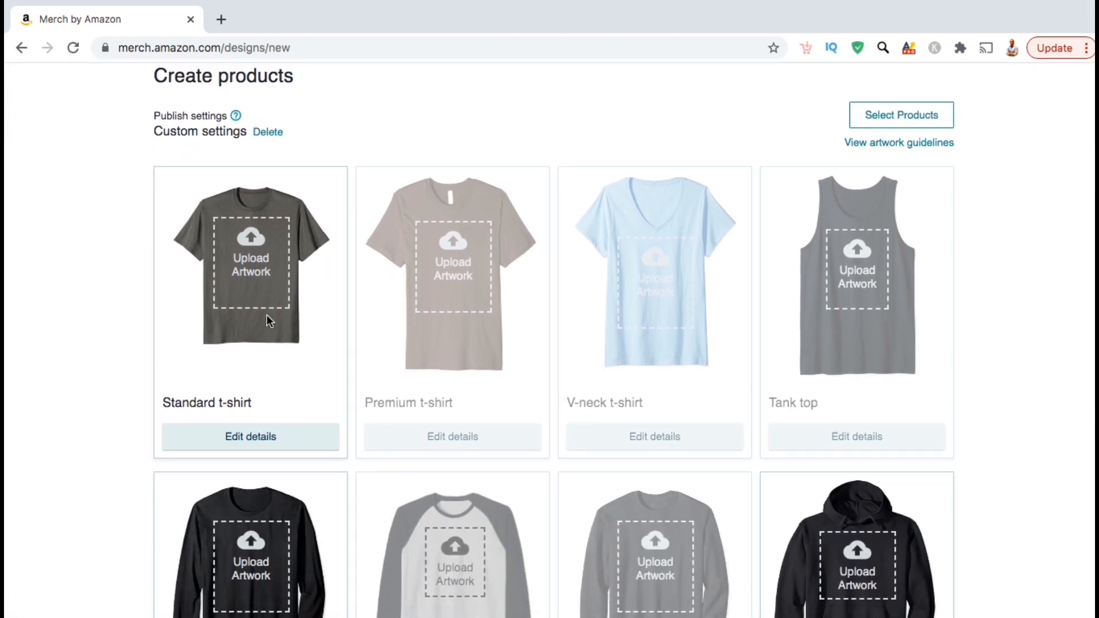
left_click(242, 277)
double_click(724, 76)
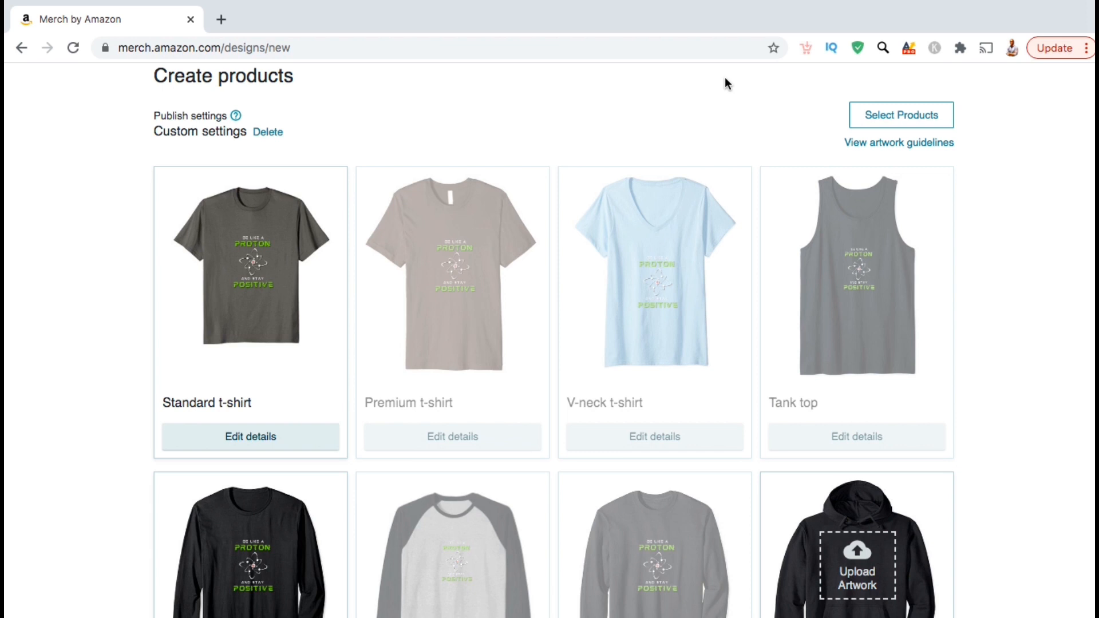
Step: Open the standard t-shirt's details and examine the artwork's size on the front preview
scroll(352, 221, "down", 2)
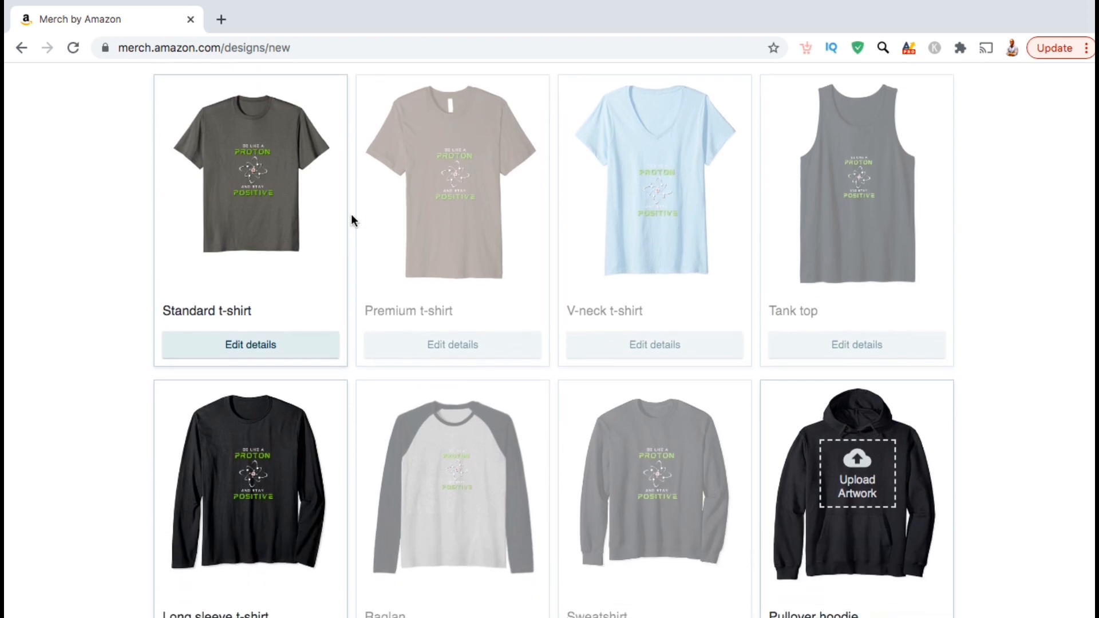
left_click(253, 343)
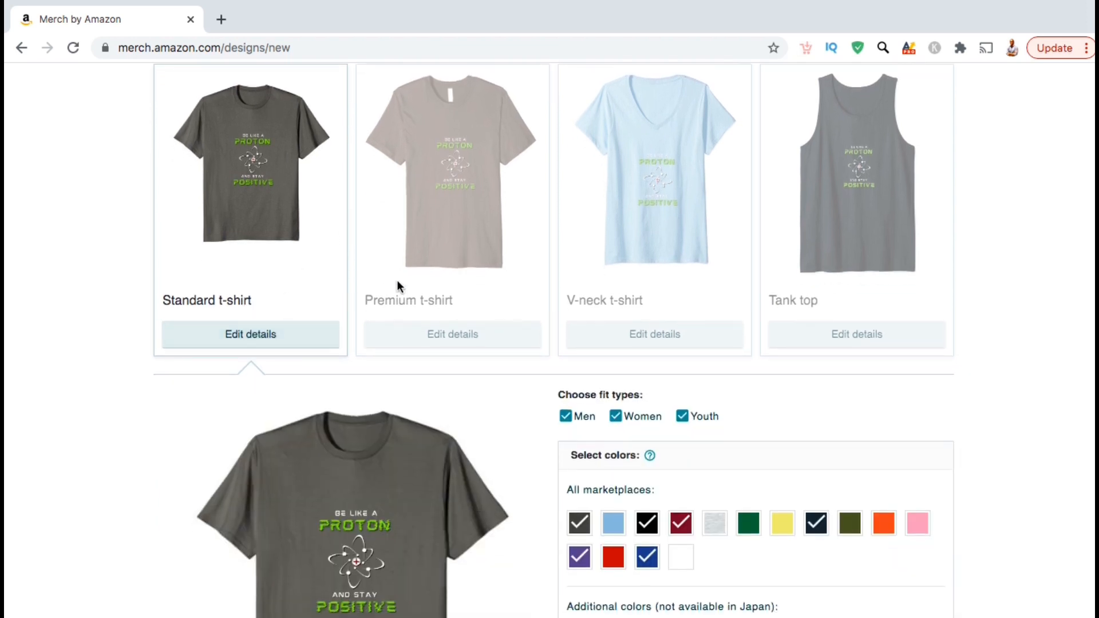
scroll(400, 278, "down", 2)
scroll(400, 279, "down", 4)
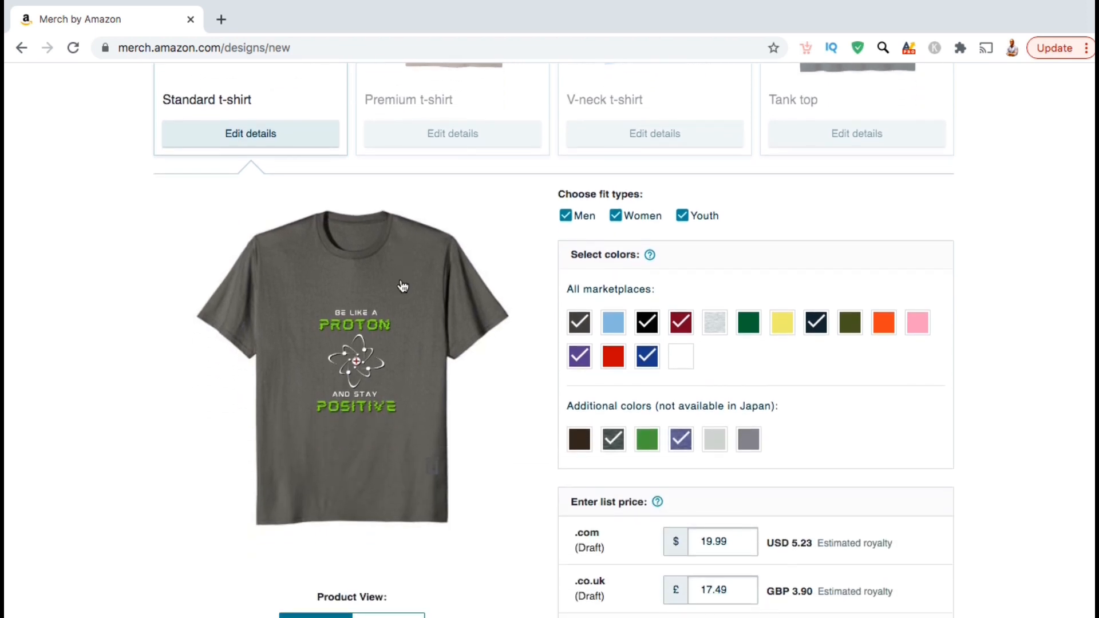
scroll(403, 286, "down", 1)
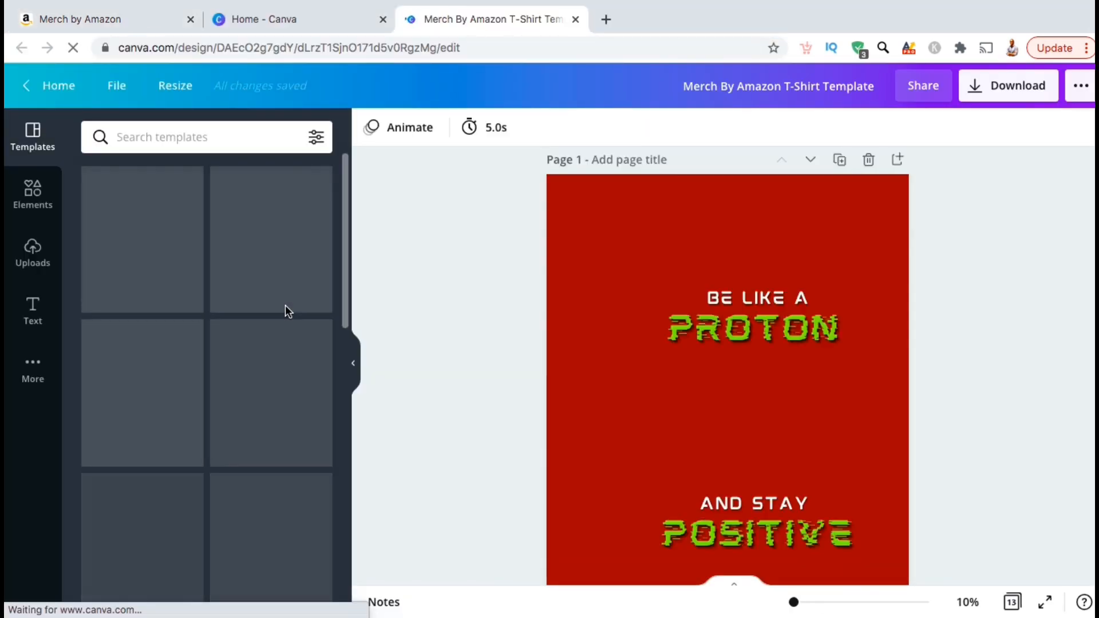
Step: Switch to Canva, enlarge and recentre the Proton artwork on page 1, and download the design as a PNG with a transparent background
left_click(716, 366)
left_click_drag(648, 293, 535, 221)
left_click_drag(718, 293, 734, 310)
left_click(894, 324)
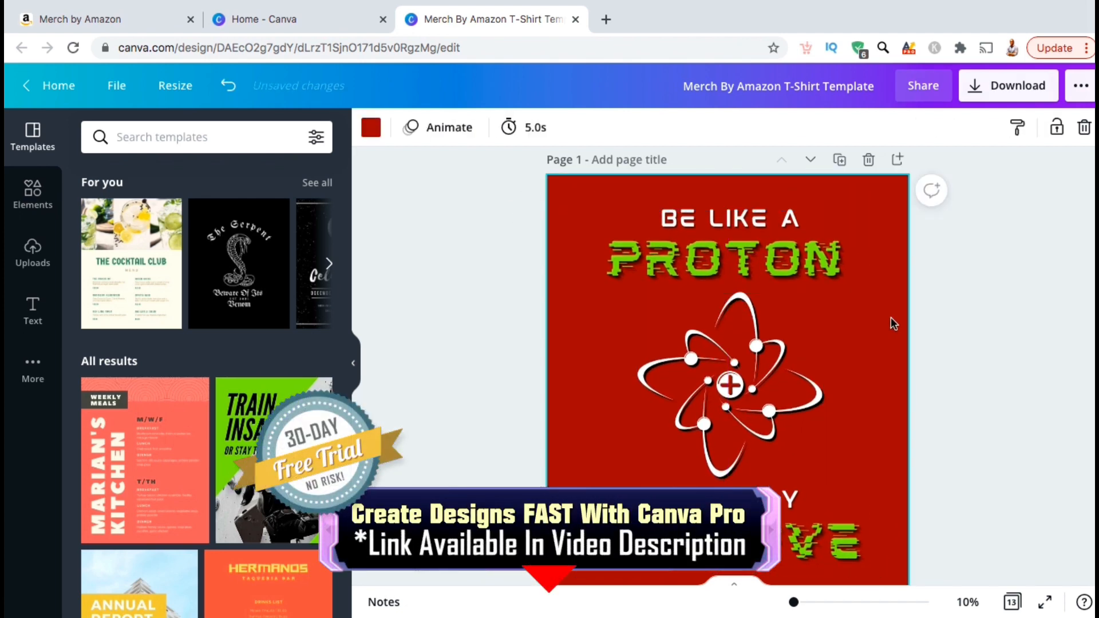
left_click(978, 90)
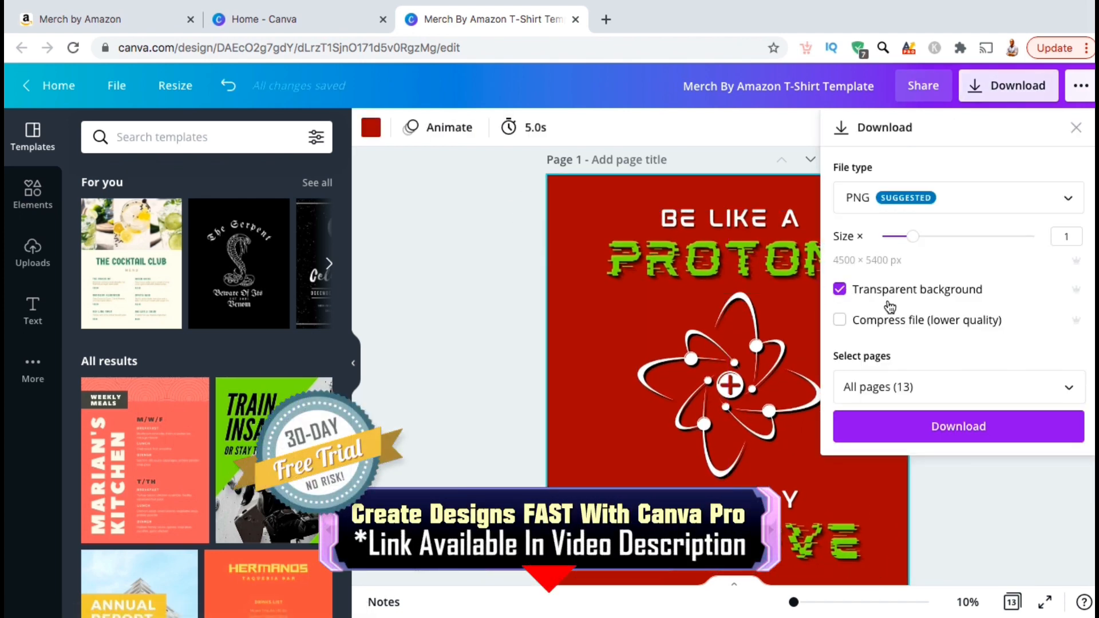
left_click(927, 428)
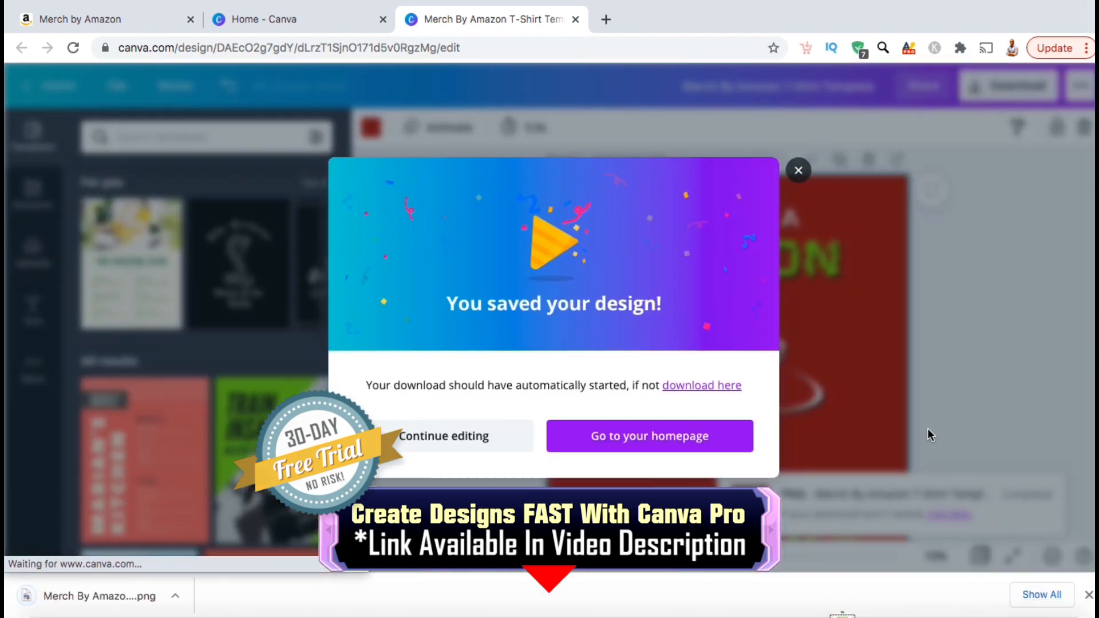
Step: Return to Merch by Amazon and replace the standard t-shirt's artwork with the enlarged Proton design
left_click(131, 26)
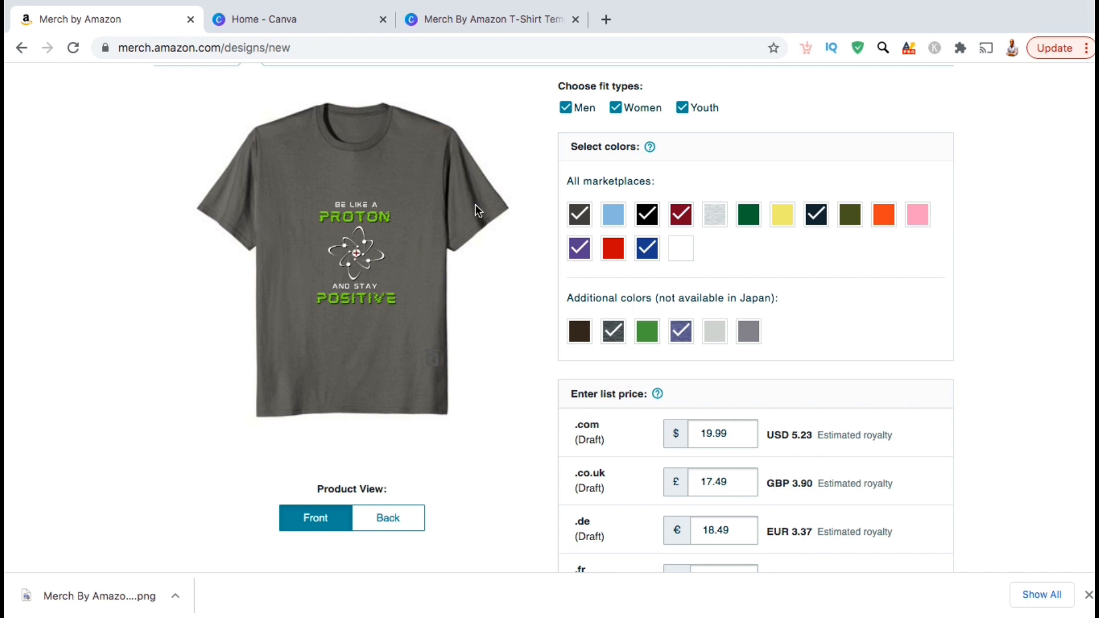
left_click(1088, 596)
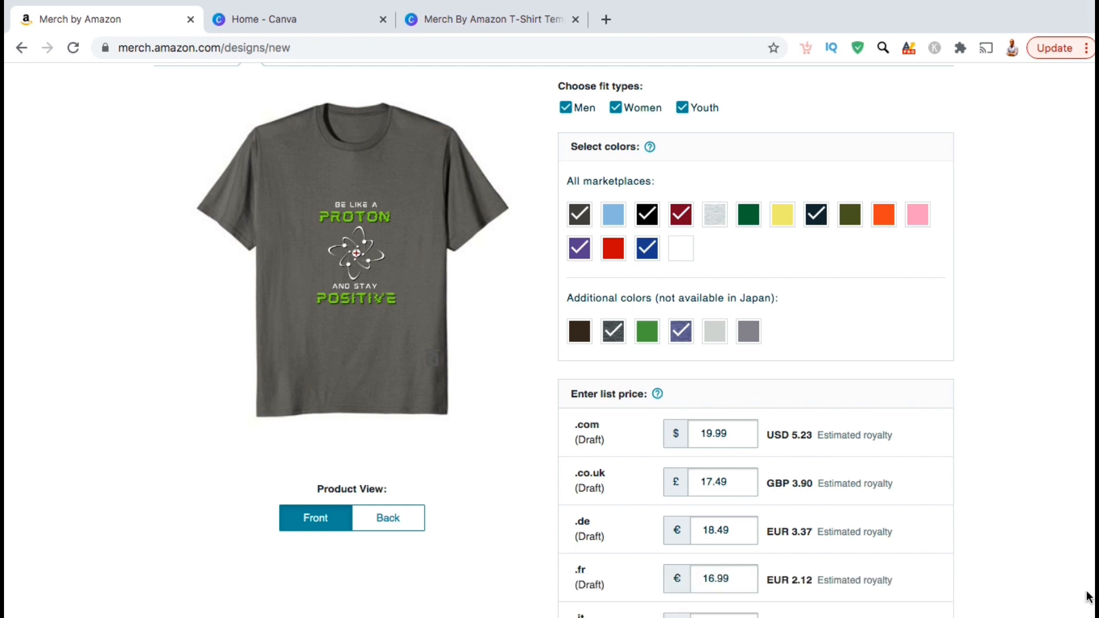
left_click(359, 254)
double_click(844, 73)
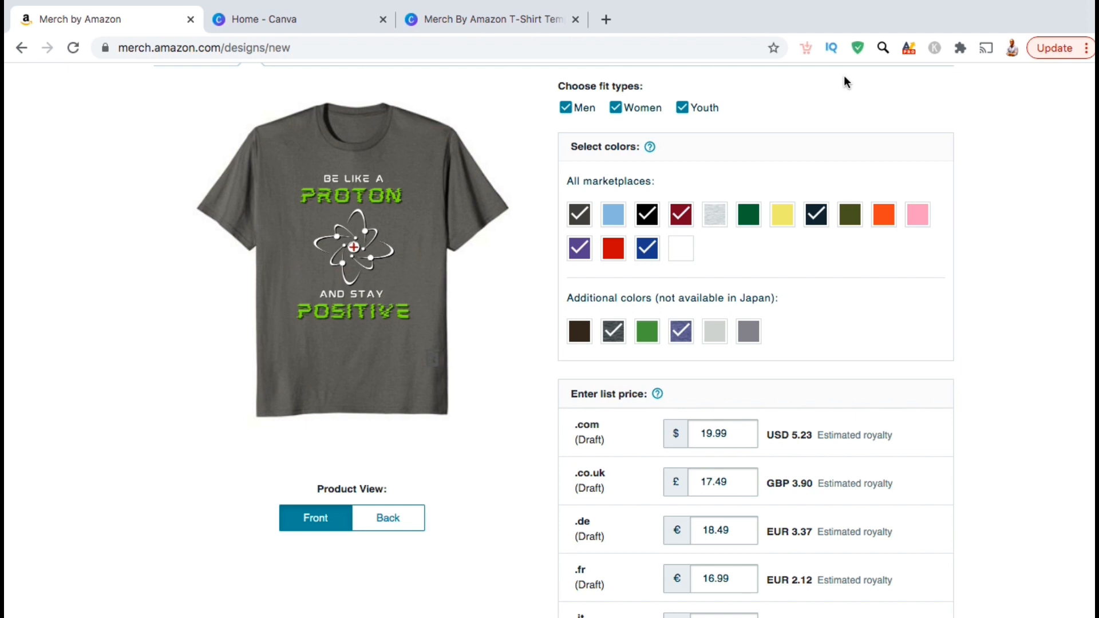
Step: Collapse the standard t-shirt's details and return to the overview of all products
scroll(843, 75, "up", 6)
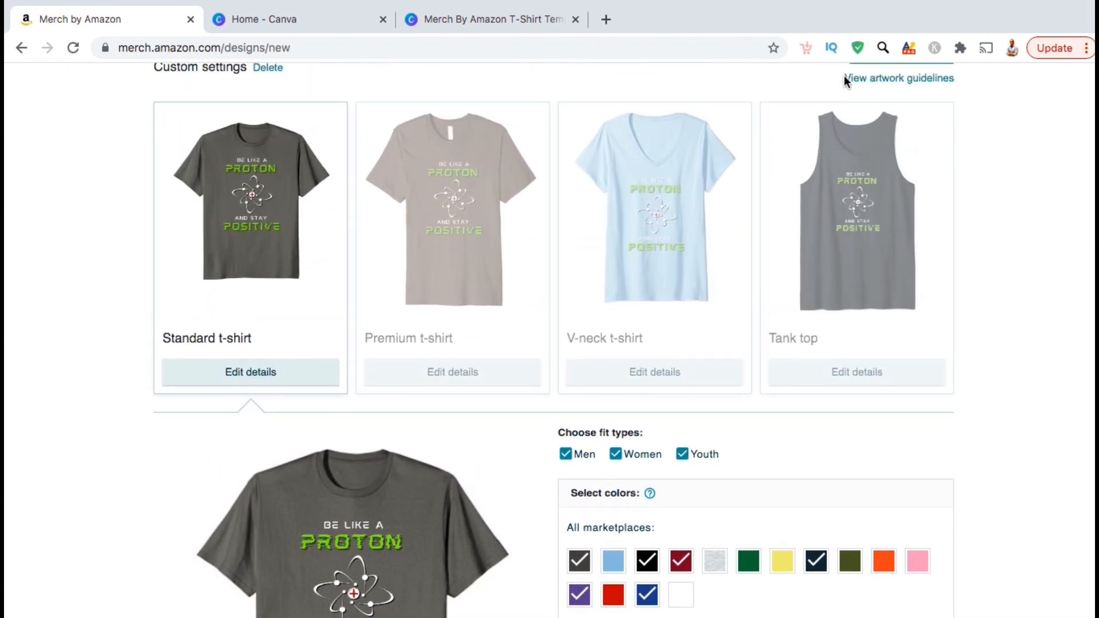
scroll(845, 80, "up", 1)
left_click(245, 422)
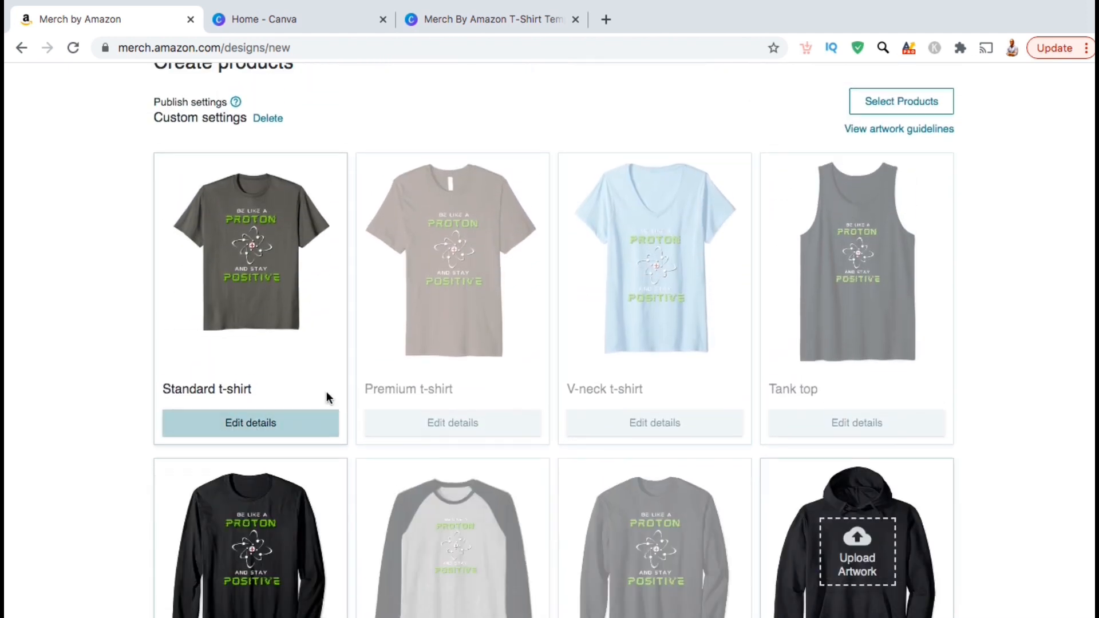
scroll(481, 345, "up", 1)
scroll(481, 344, "down", 1)
scroll(481, 345, "up", 1)
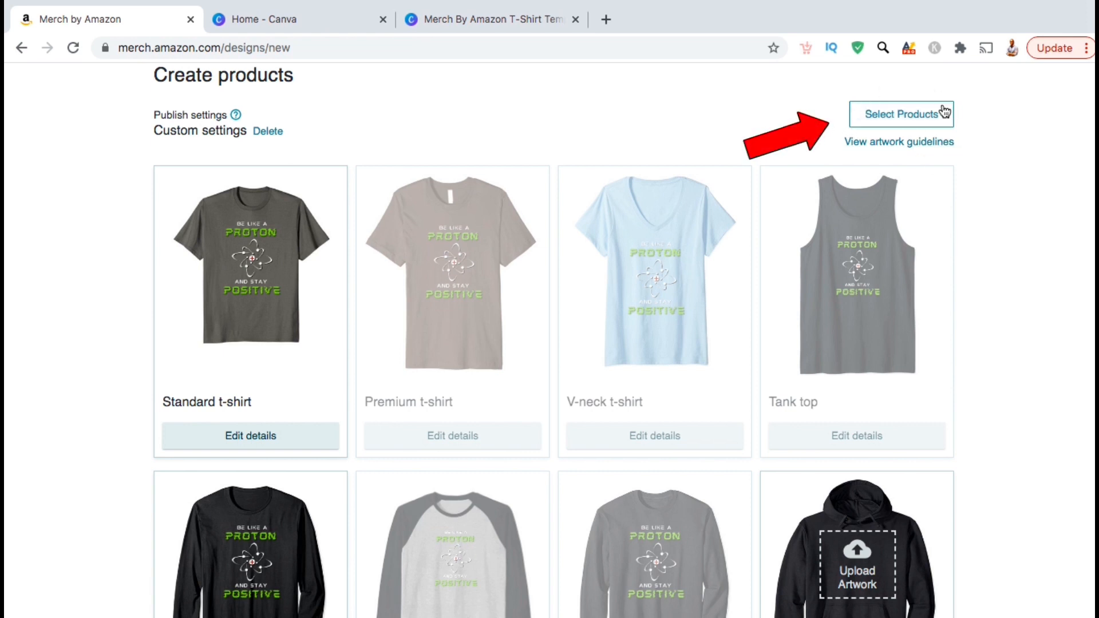
Step: Open the product selection and deselect every product in all marketplaces
left_click(915, 119)
left_click(915, 119)
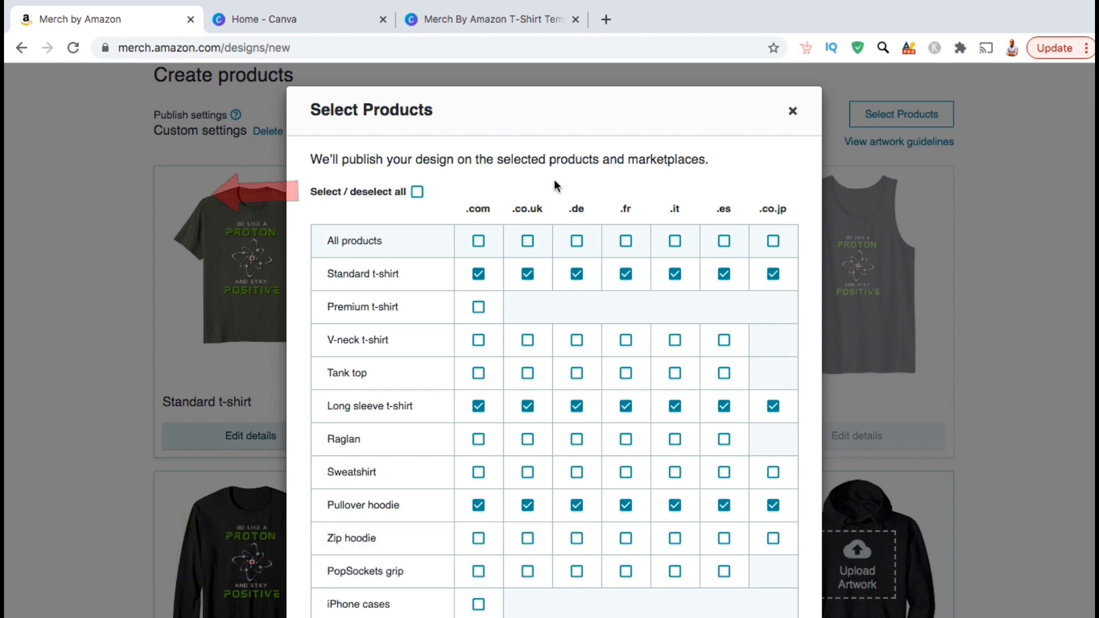
left_click(418, 192)
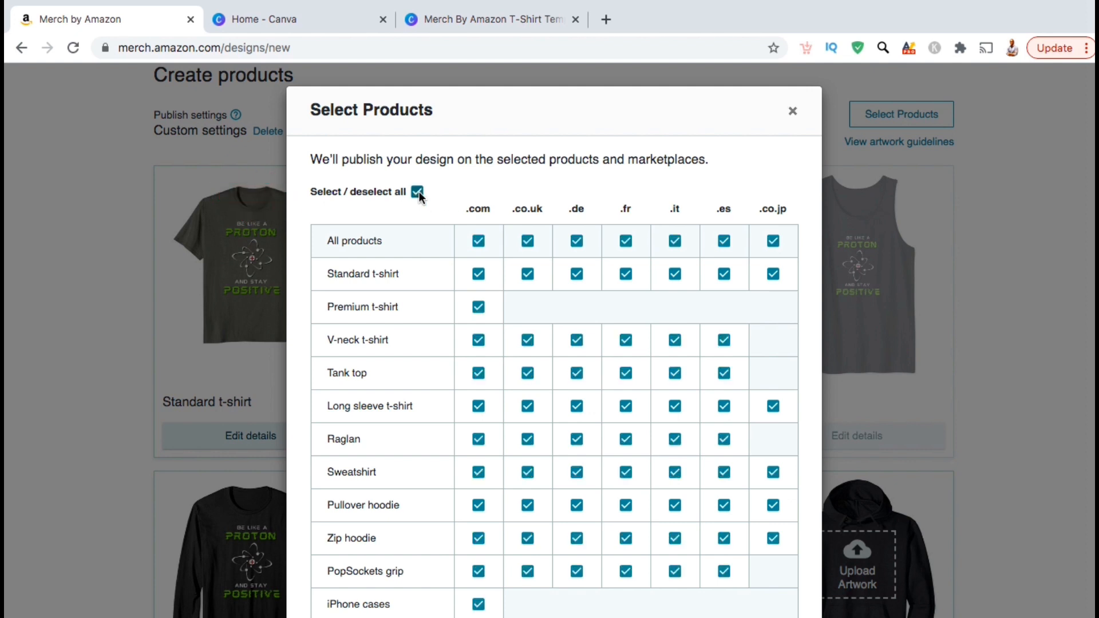
left_click(417, 192)
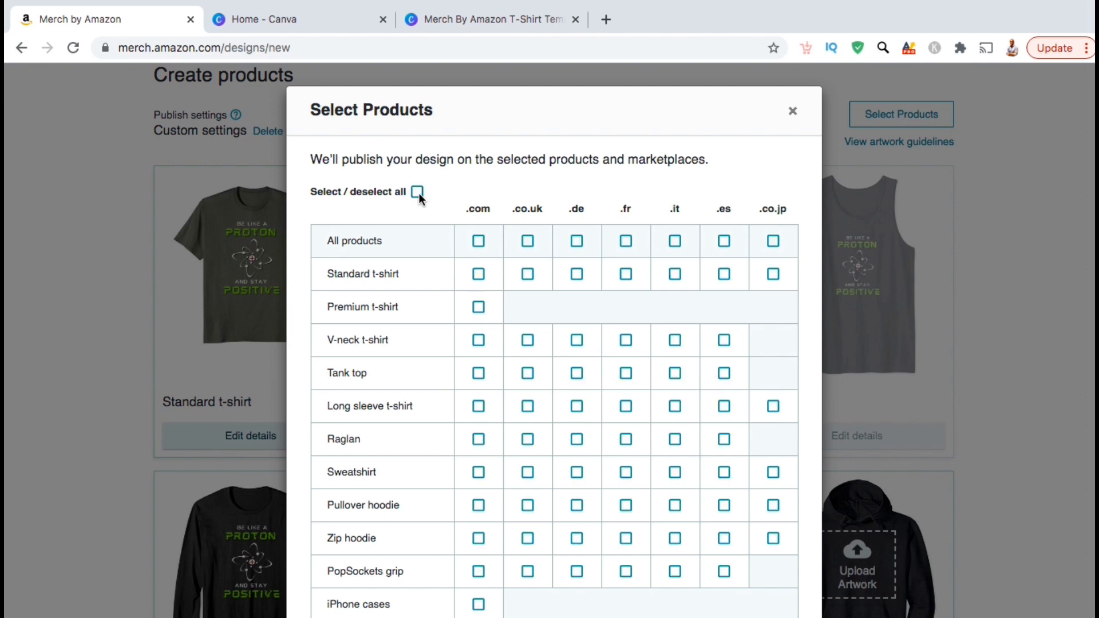
Step: Select all products for .com and the standard t-shirt, long sleeve t-shirt, sweatshirt, pullover hoodie and zip hoodie for .co.jp, and apply the selection
scroll(440, 206, "down", 3)
scroll(440, 210, "down", 2)
scroll(440, 205, "up", 1)
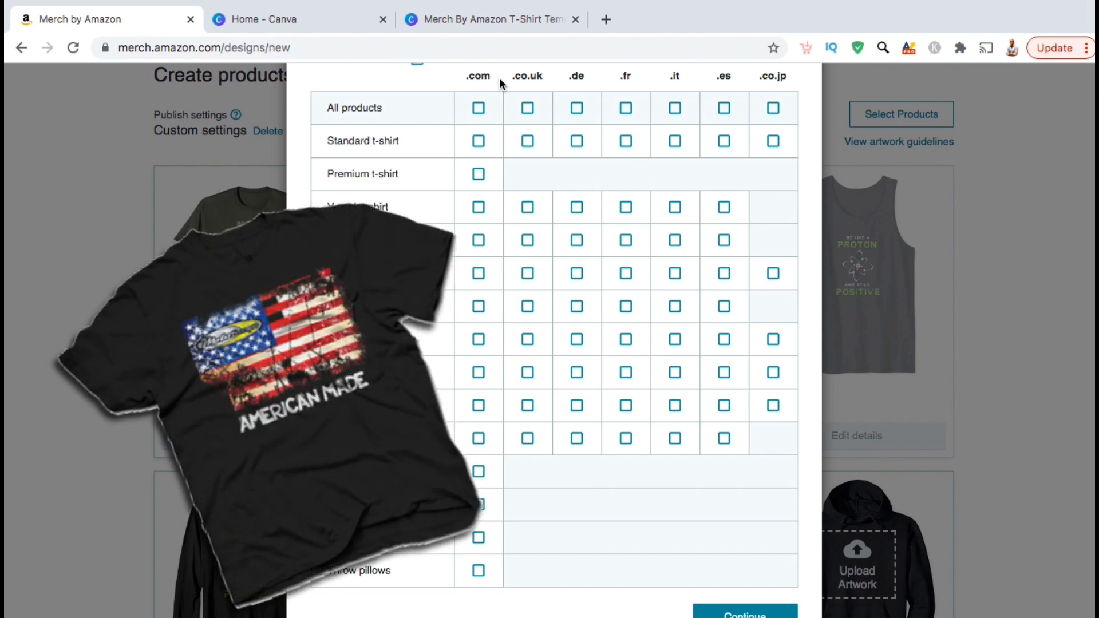
left_click(478, 107)
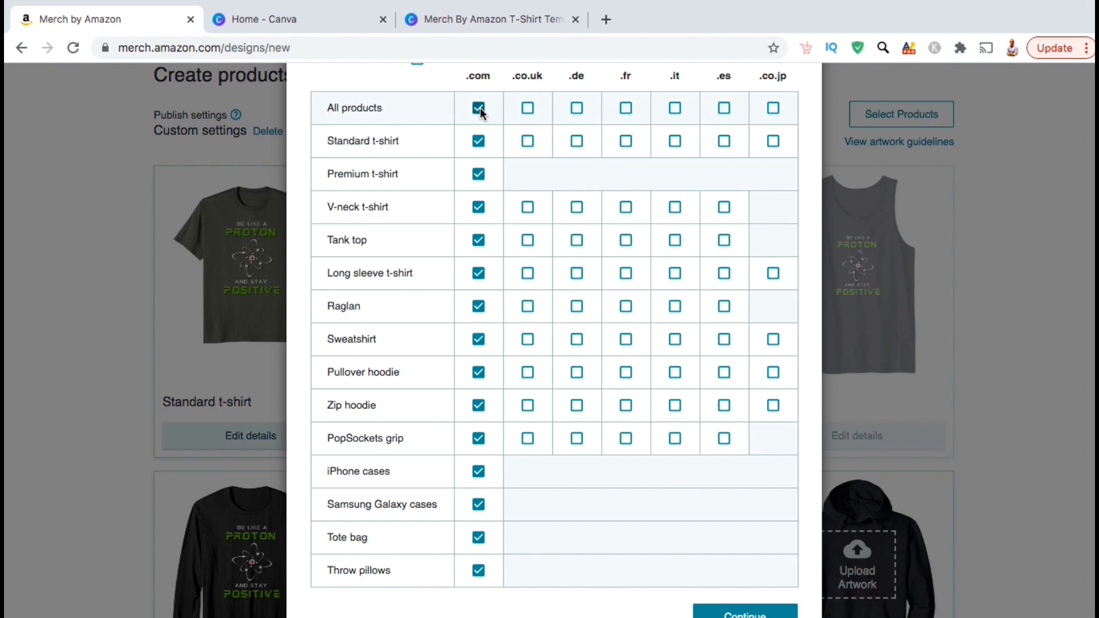
left_click(774, 141)
left_click(774, 271)
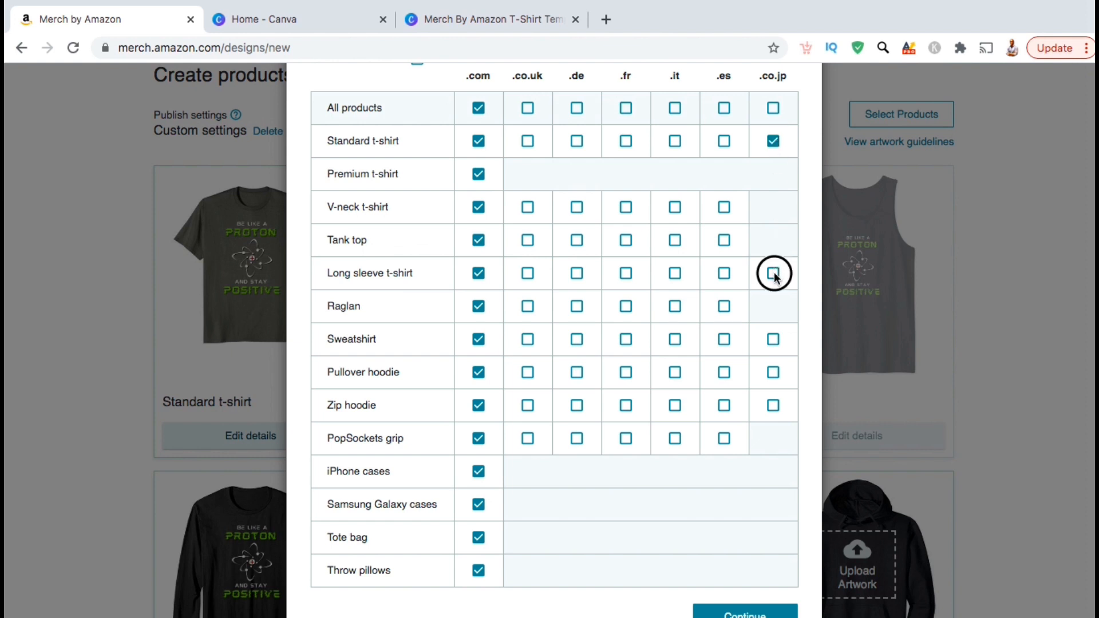
left_click(773, 339)
left_click(774, 373)
left_click(774, 407)
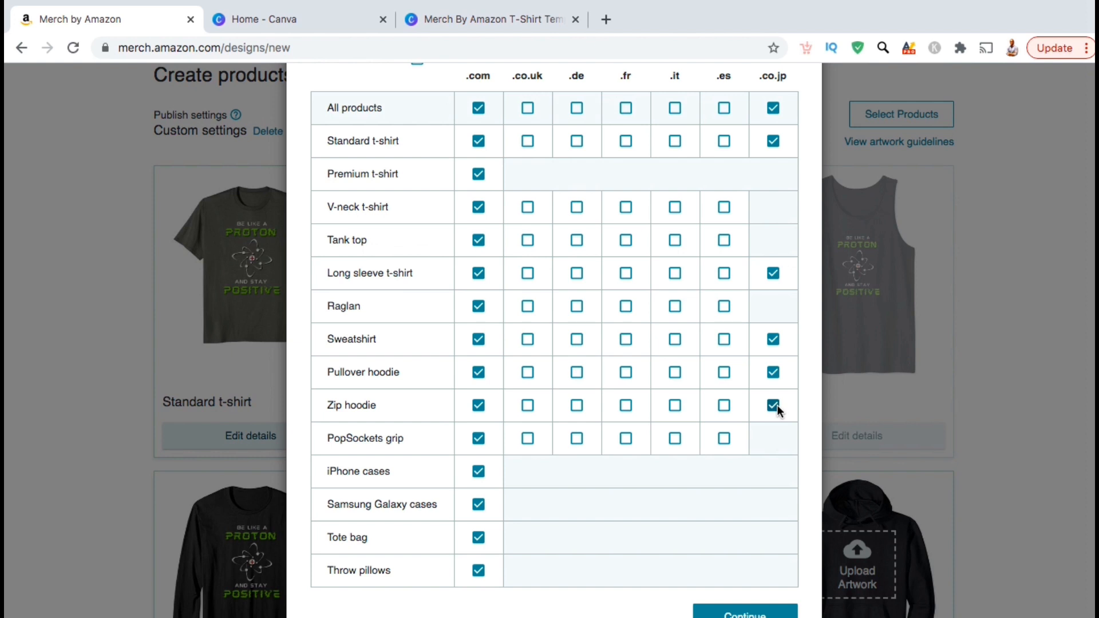
scroll(777, 405, "down", 2)
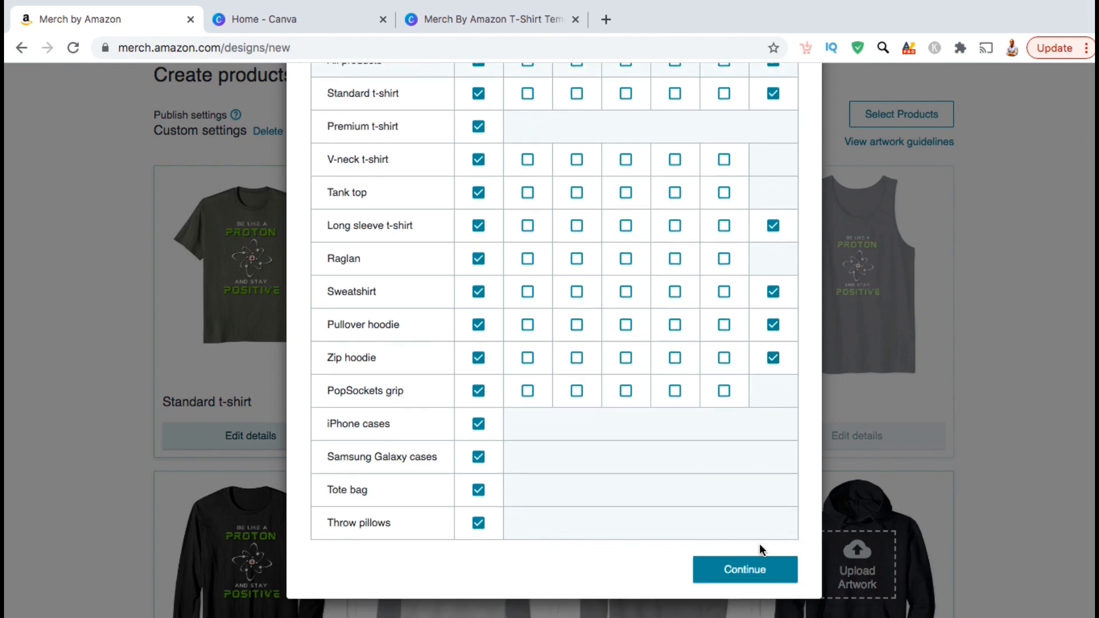
left_click(726, 574)
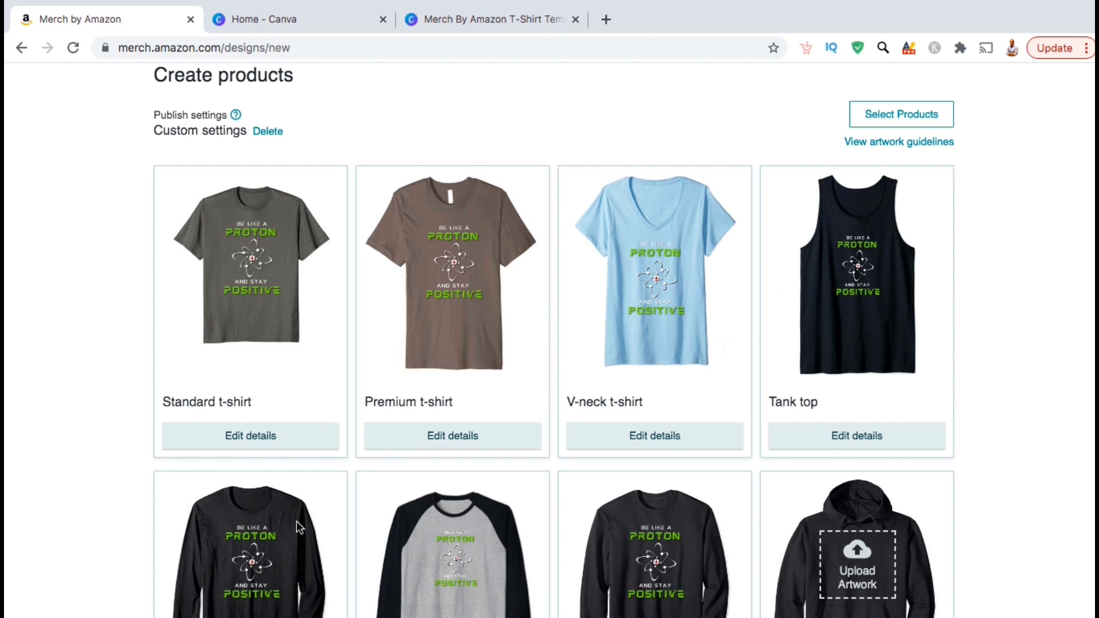
Step: Upload Hoodie.png from the Desktop as the artwork for the pullover hoodie
scroll(647, 534, "down", 5)
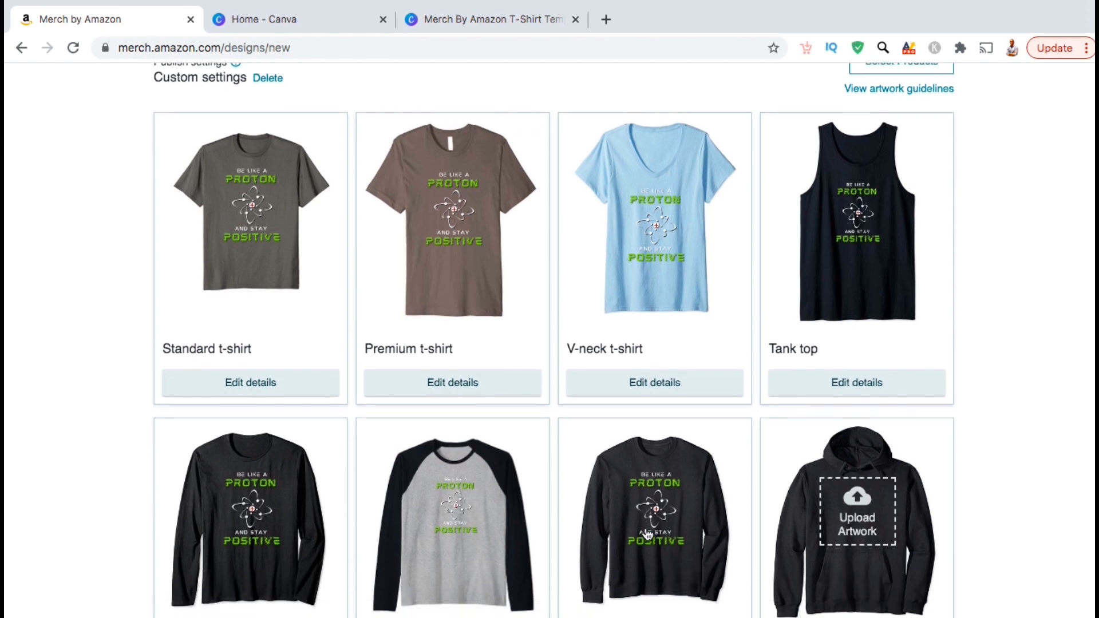
scroll(647, 535, "down", 2)
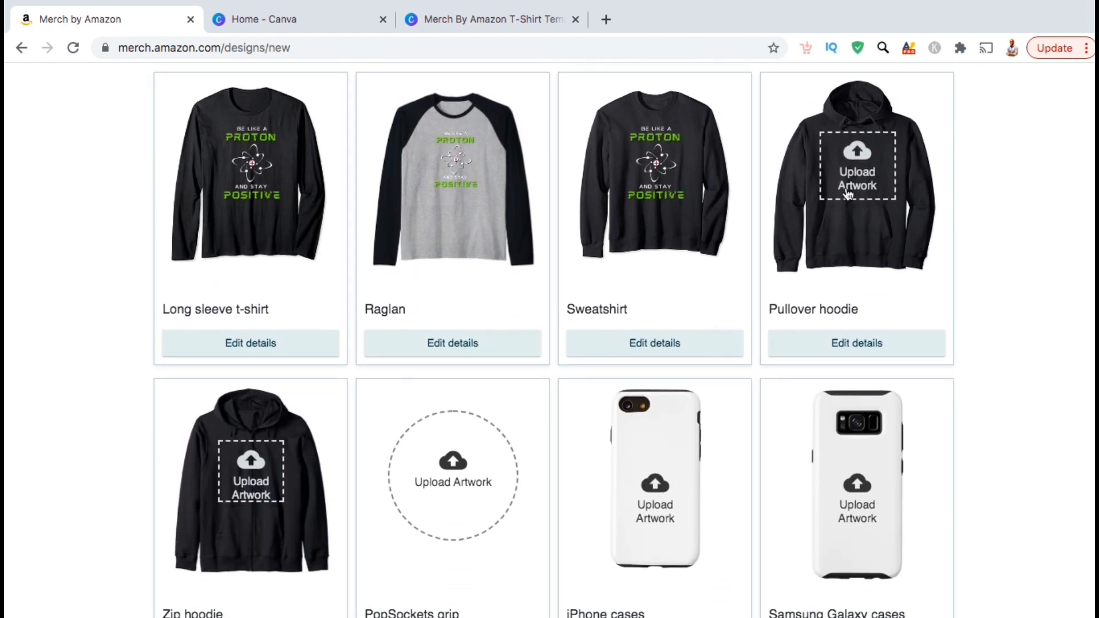
left_click(867, 181)
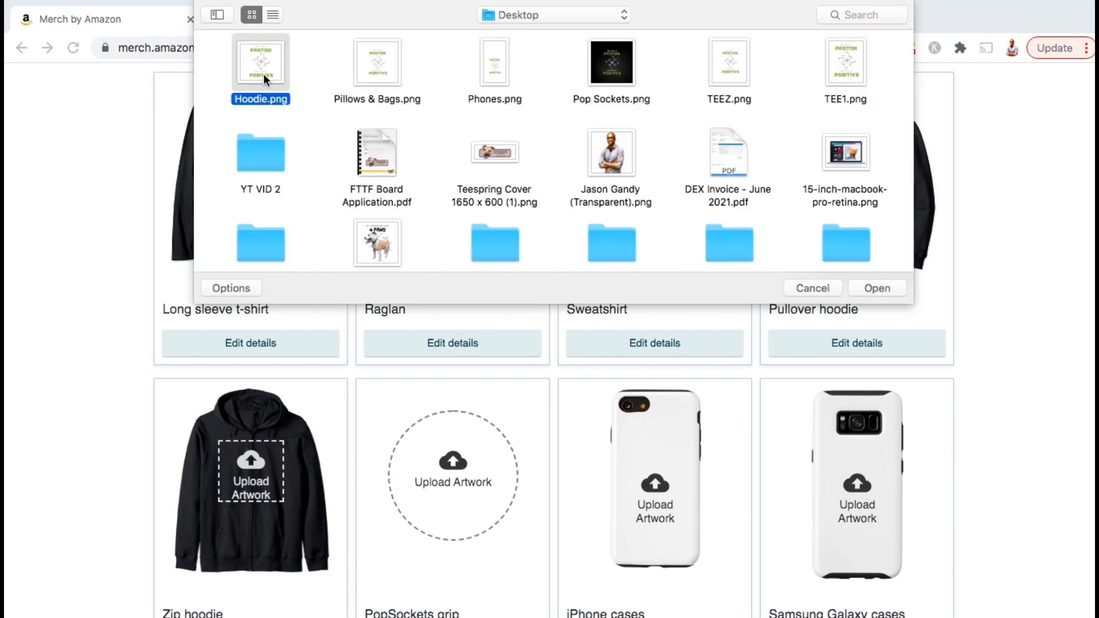
double_click(264, 74)
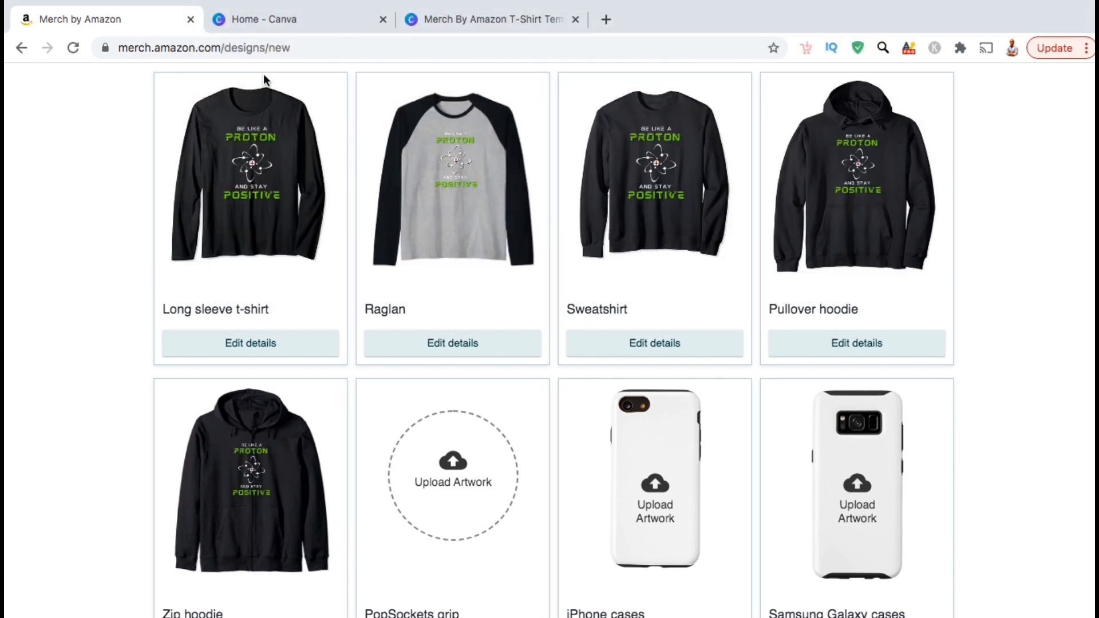
Step: Upload Pillows & Bags.png from the Desktop as the artwork for the throw pillows
scroll(263, 74, "down", 6)
left_click(431, 403)
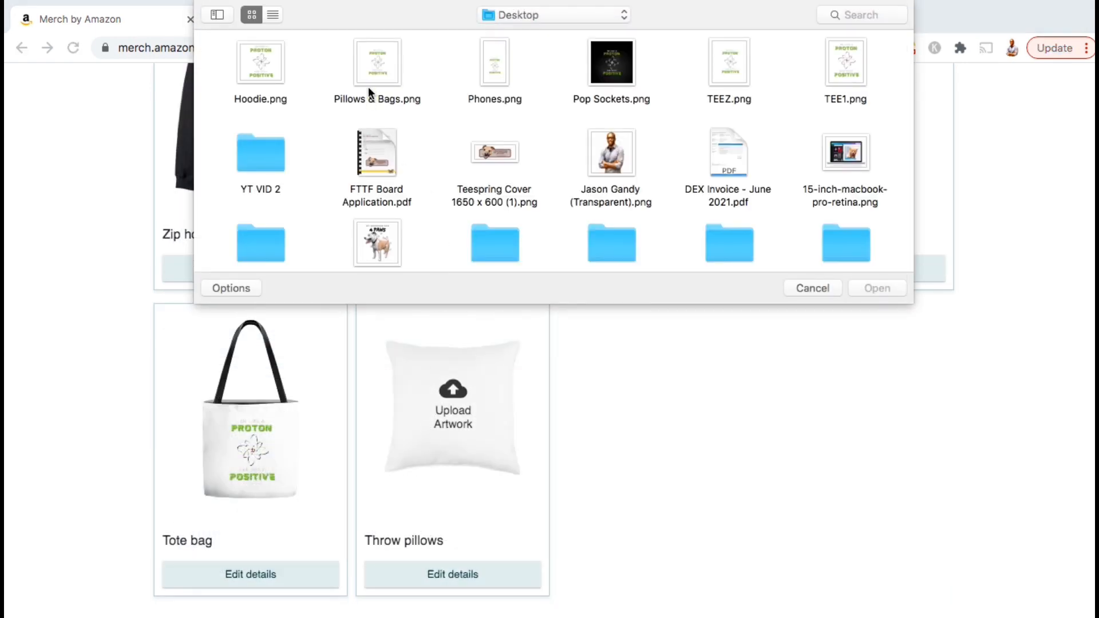
double_click(369, 74)
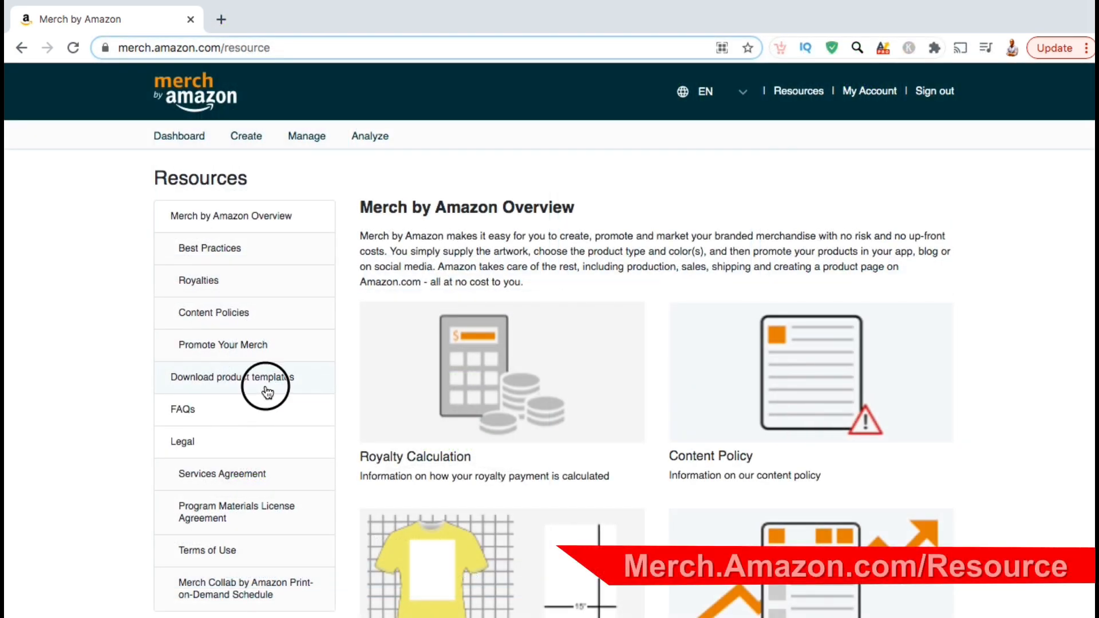
Step: Open the product template resources and highlight the 4500px by 5400px artwork dimensions
left_click(265, 379)
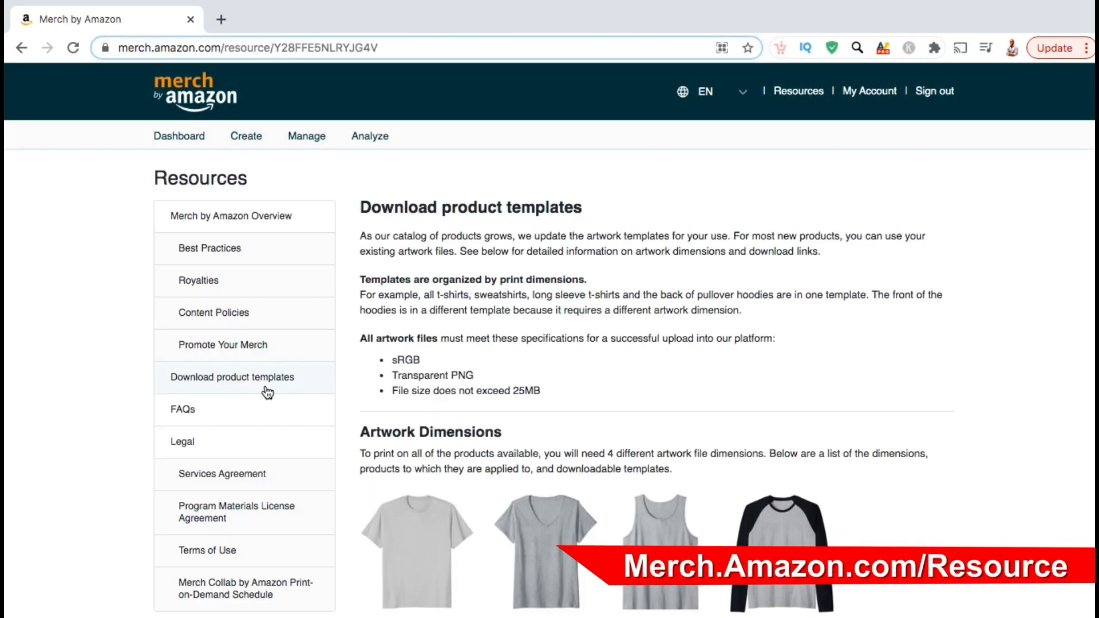
scroll(983, 384, "down", 6)
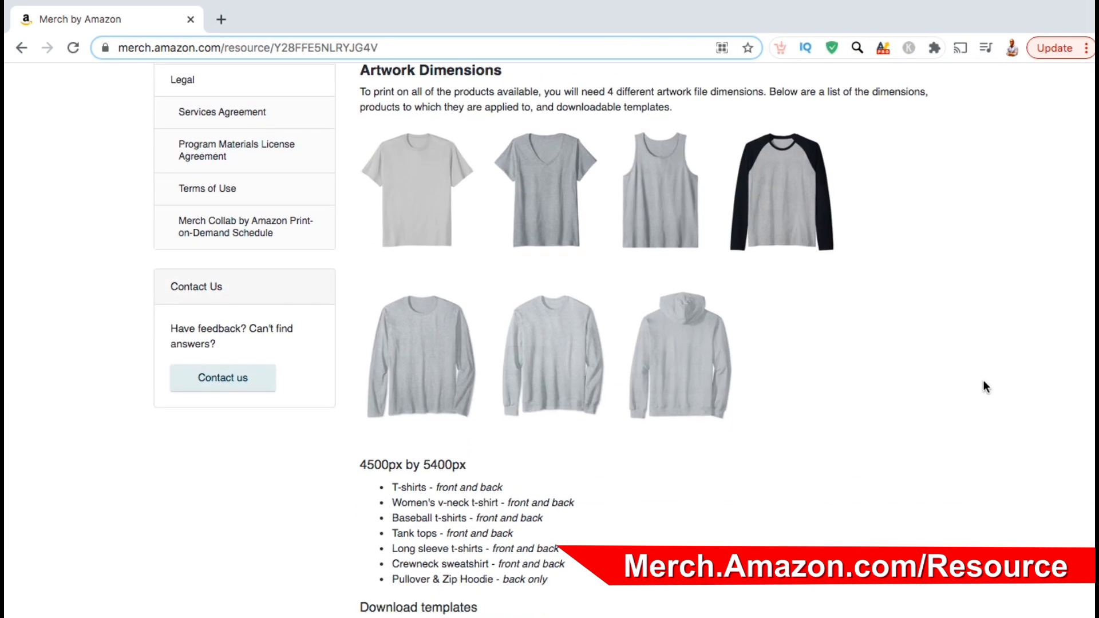
left_click_drag(468, 465, 361, 460)
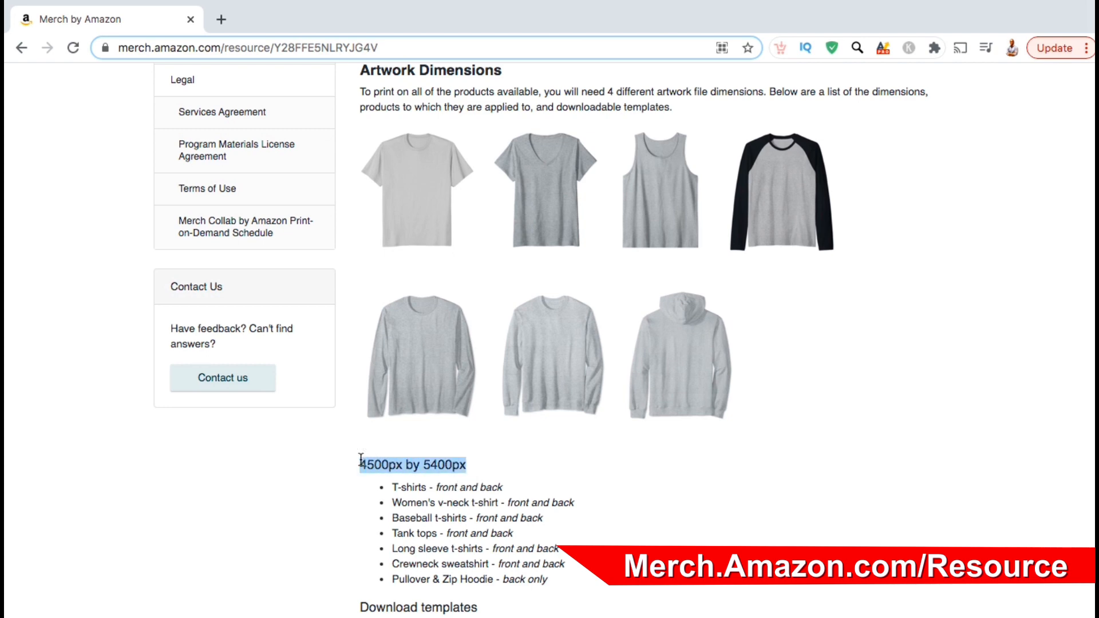
left_click(340, 466)
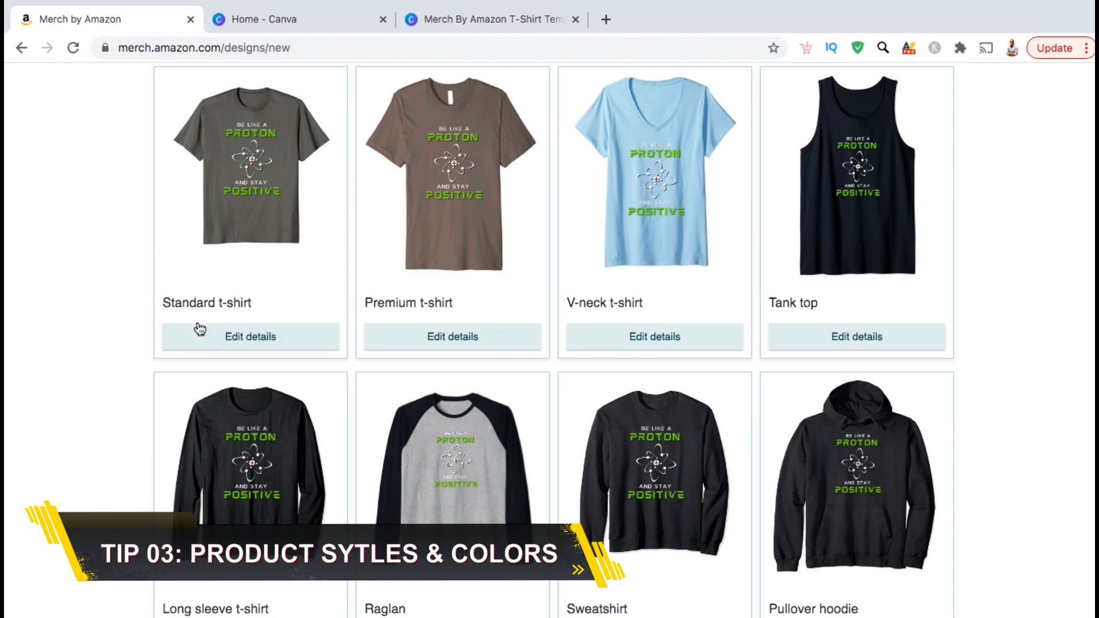
Step: Open the standard t-shirt's details and toggle its fit types, ending with Men, Women and Youth all selected
left_click(263, 348)
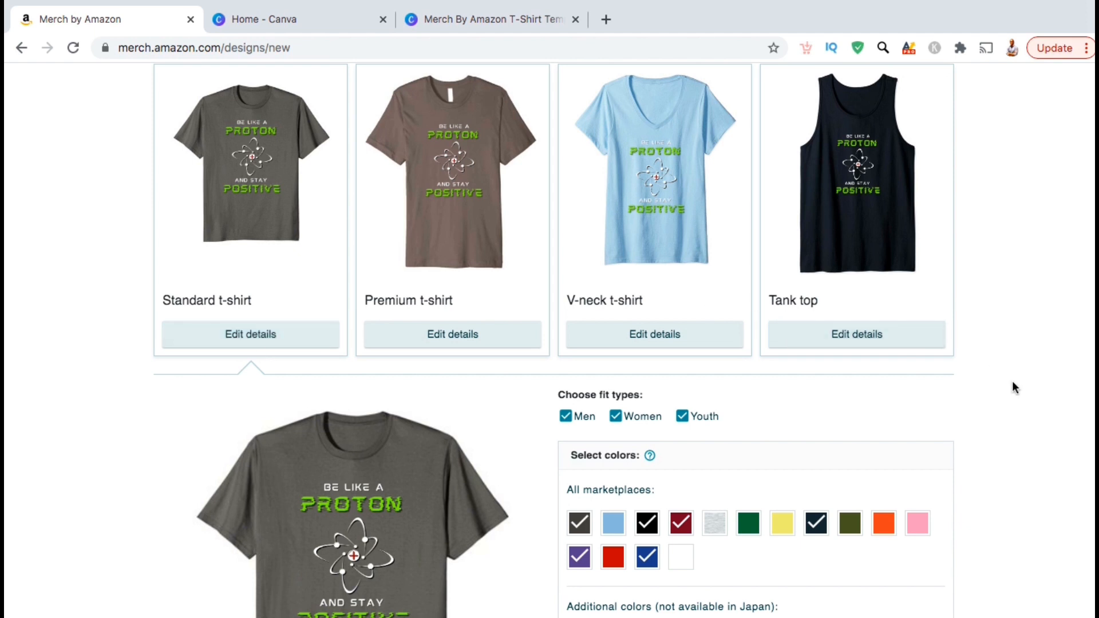
scroll(1012, 381, "down", 3)
scroll(1013, 387, "down", 2)
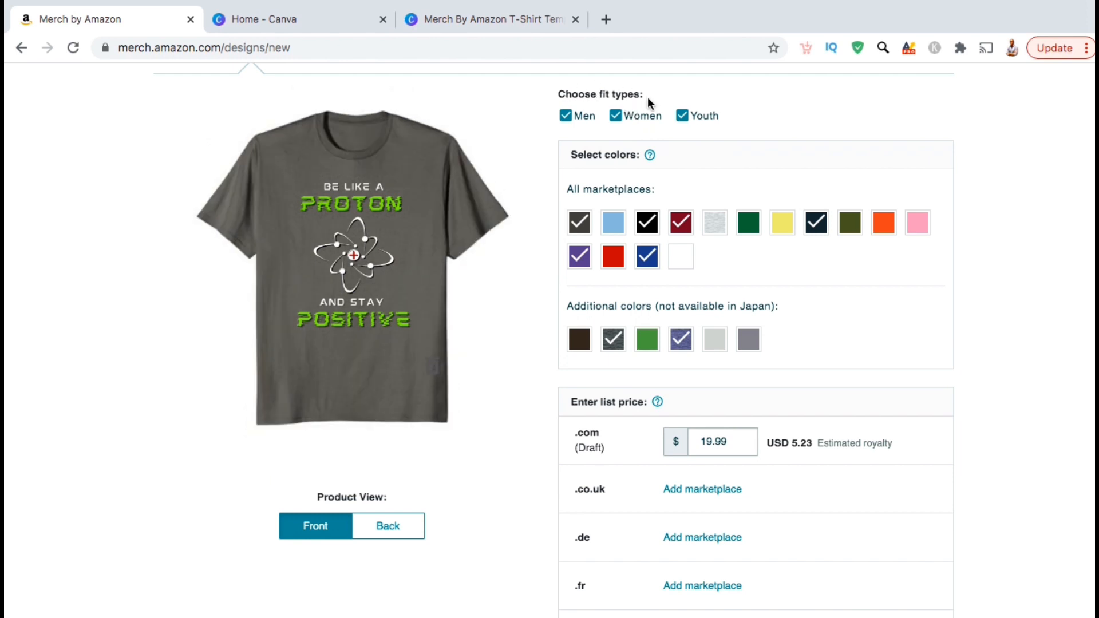
left_click(682, 116)
left_click(614, 115)
left_click(685, 119)
Step: Try light blue and white on the standard t-shirt, and add red and the dark gray from the additional colors
left_click(613, 224)
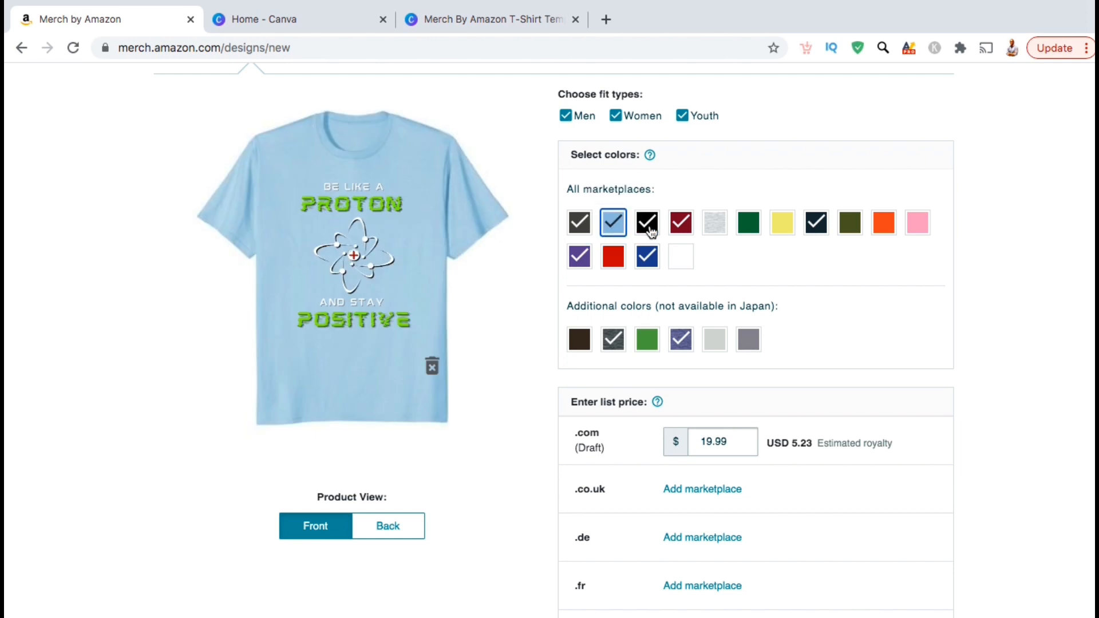
left_click(722, 229)
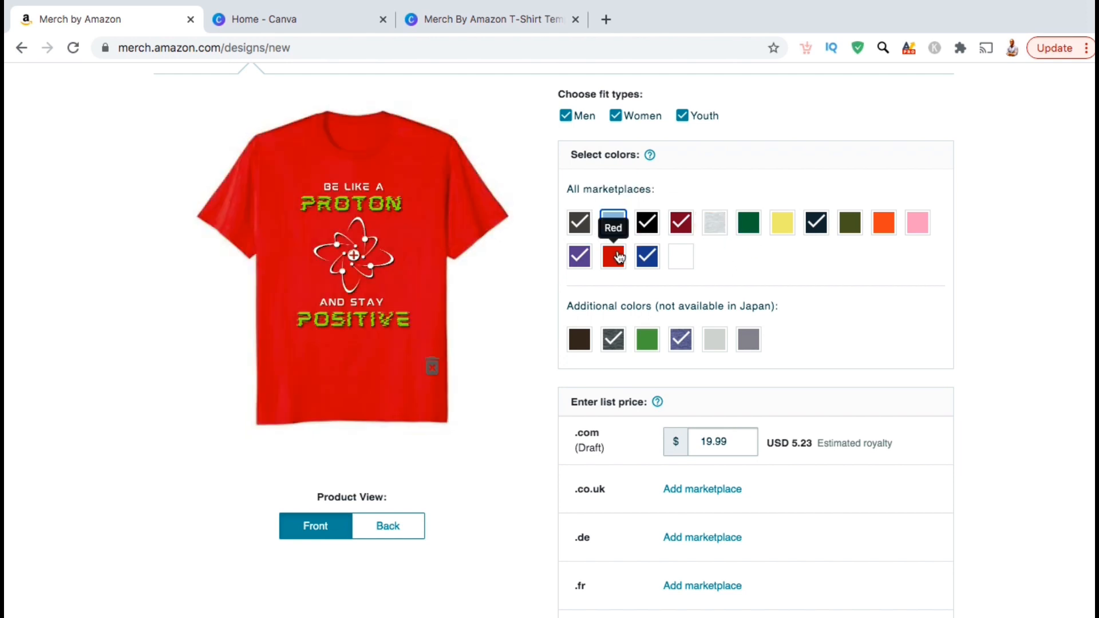
left_click(617, 261)
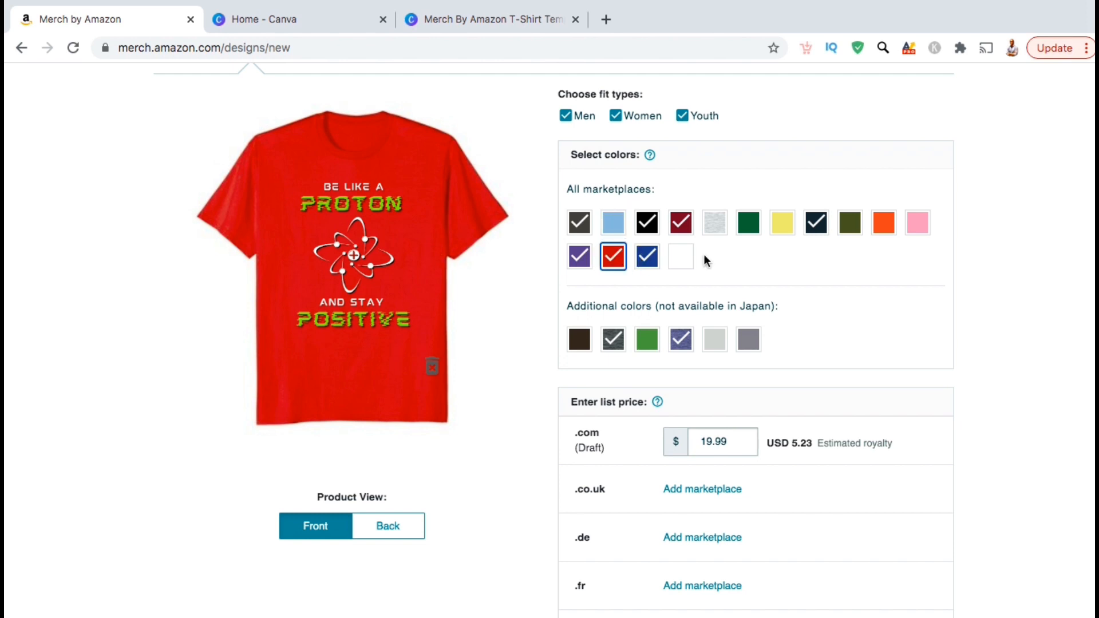
left_click(685, 261)
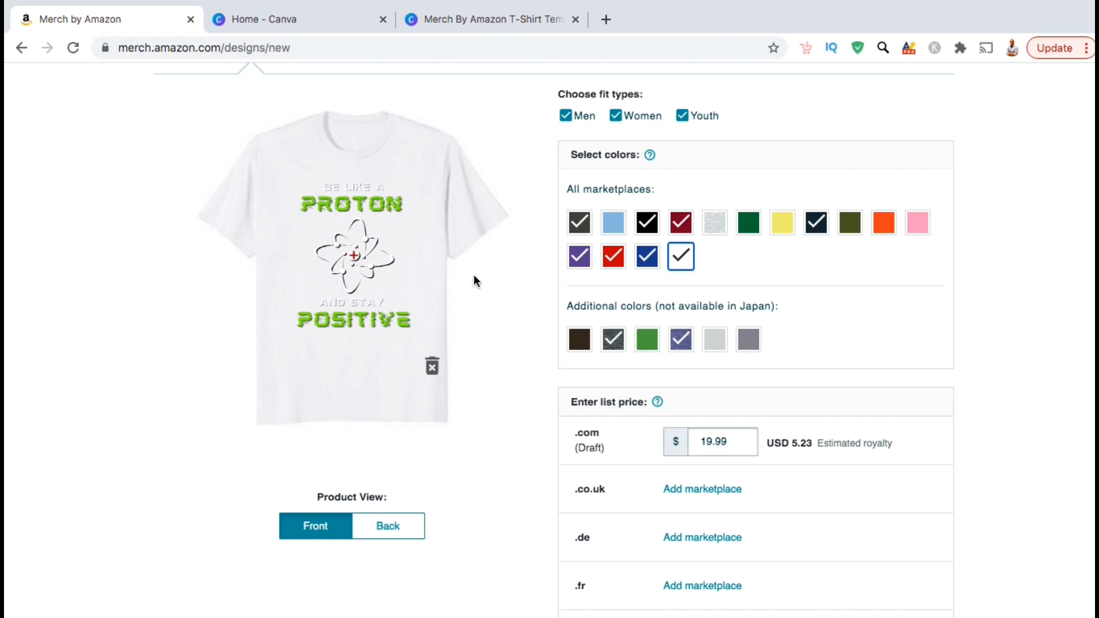
left_click(681, 263)
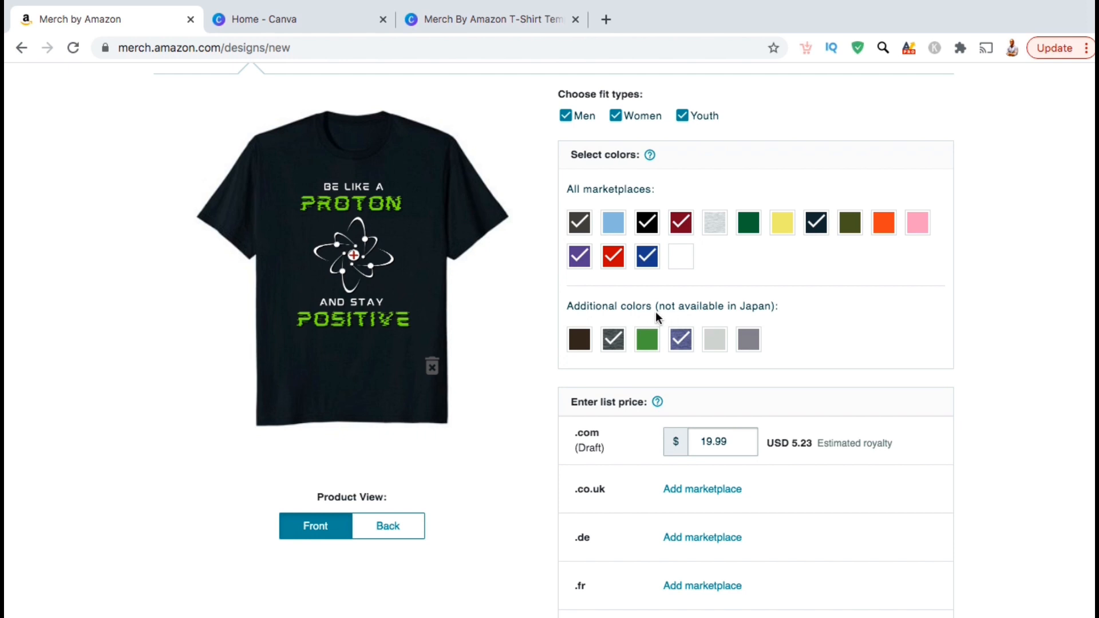
left_click(749, 342)
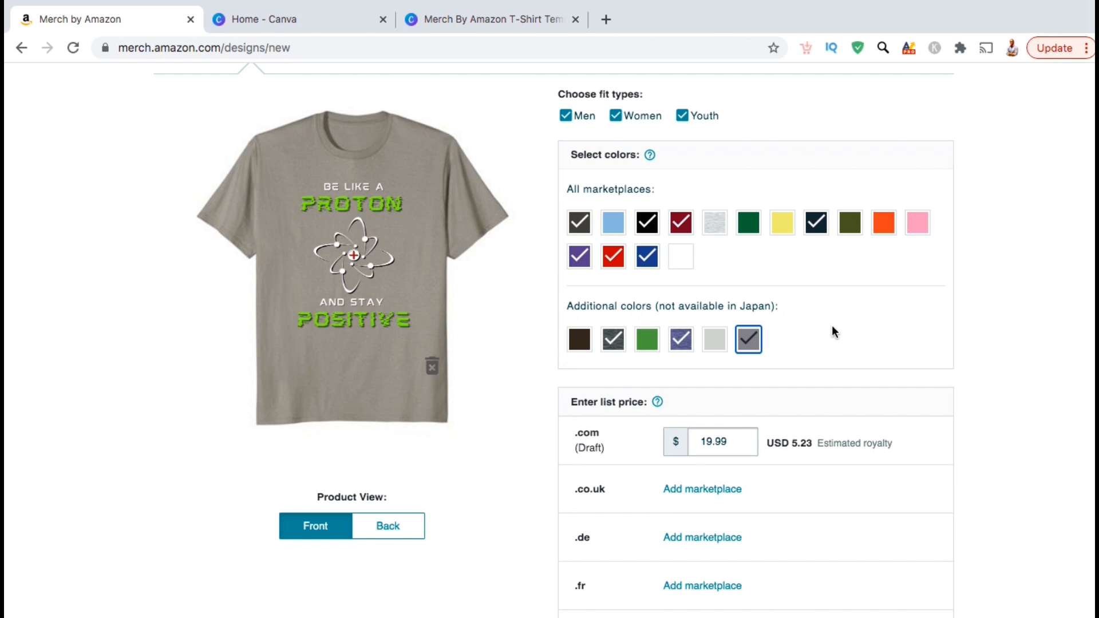
Step: Close the two Canva tabs
scroll(832, 326, "down", 1)
scroll(833, 331, "down", 2)
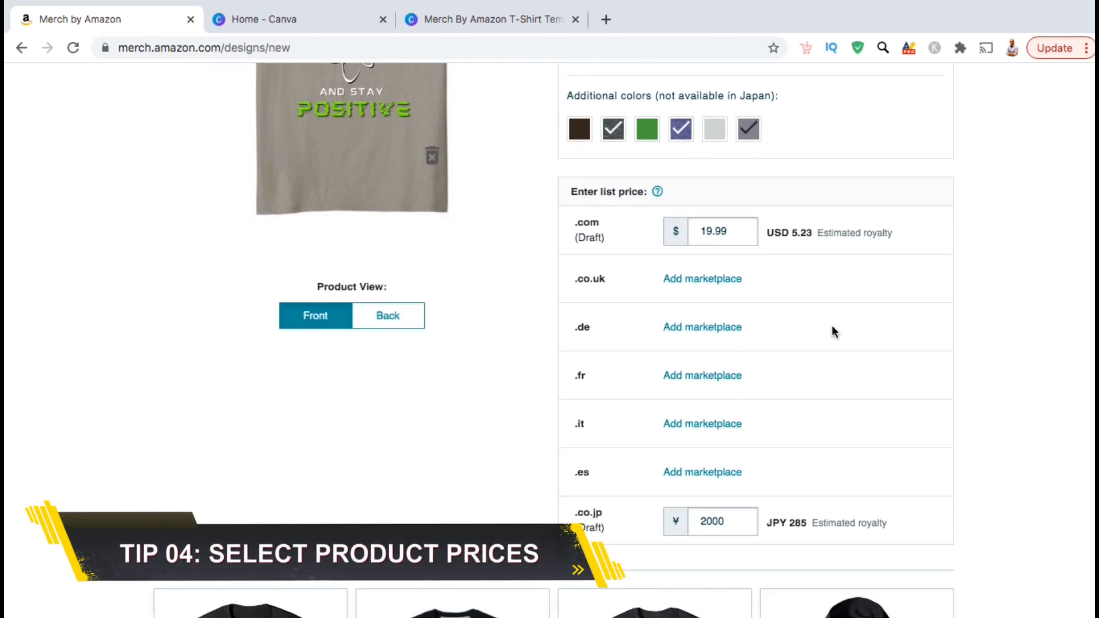
scroll(832, 331, "up", 1)
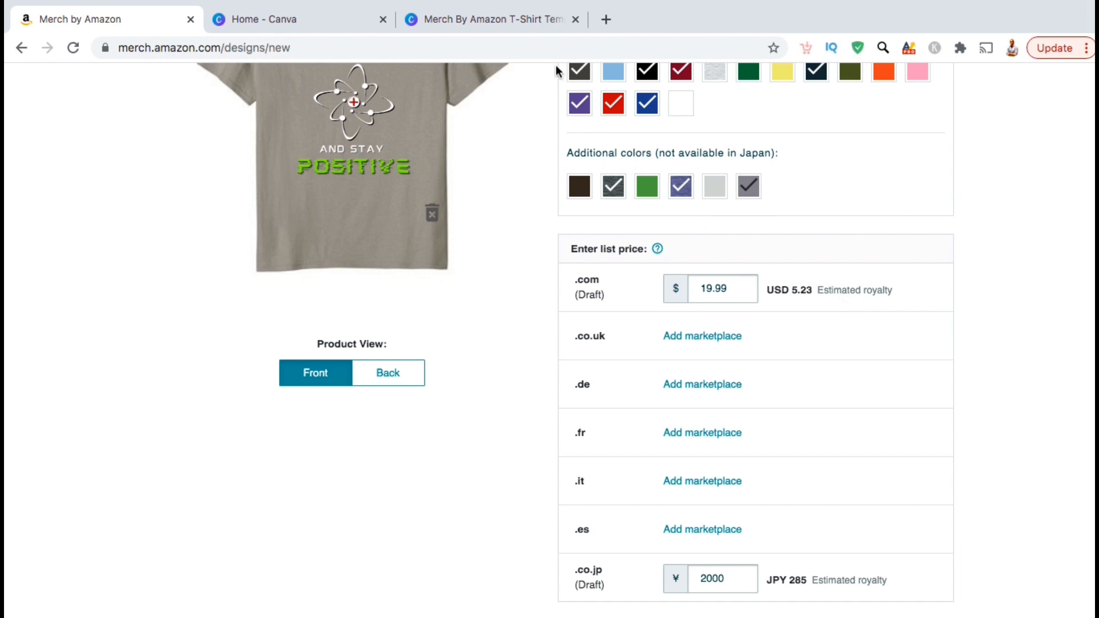
left_click(575, 18)
left_click(383, 19)
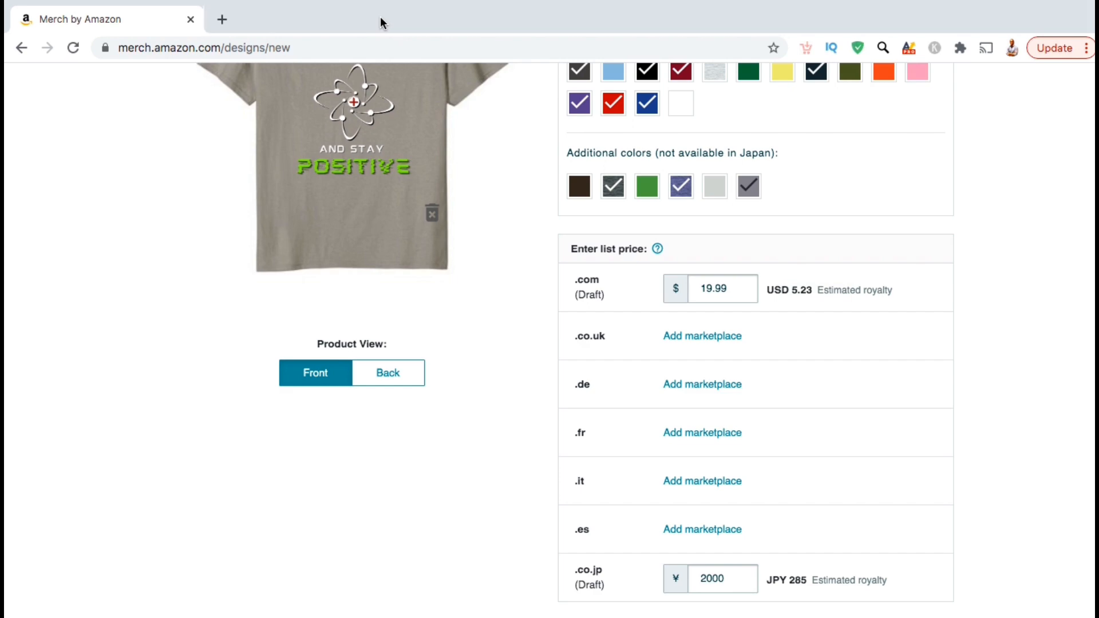
Step: Search Amazon.com in a new tab for "funny science t-shirt" and examine the prices of competing shirts
left_click(225, 19)
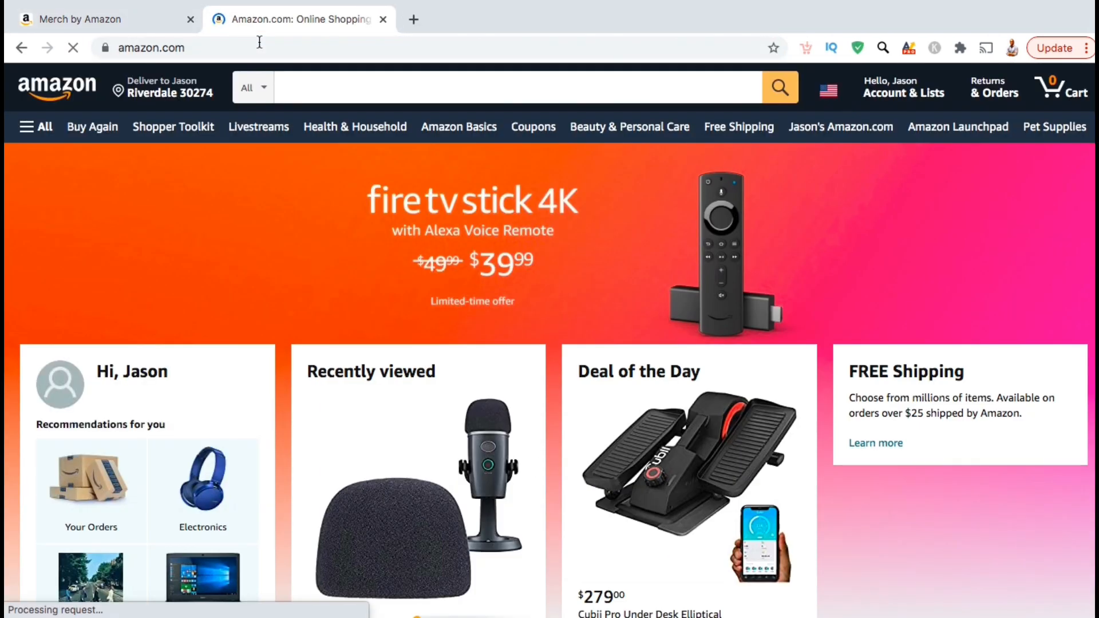
type("funny science t-shirt")
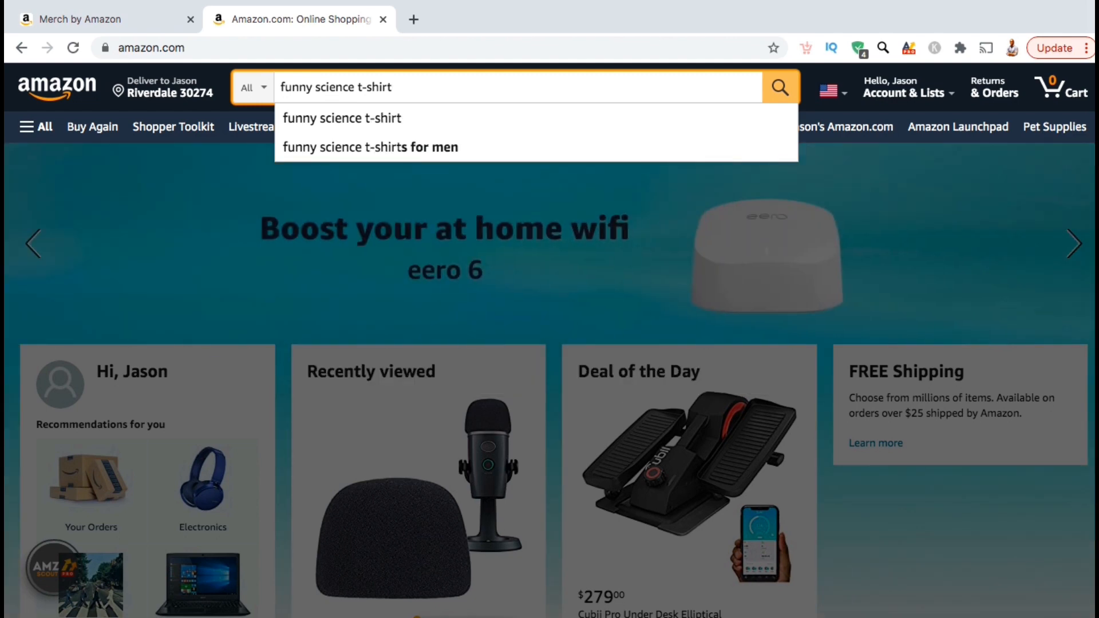
key("Return")
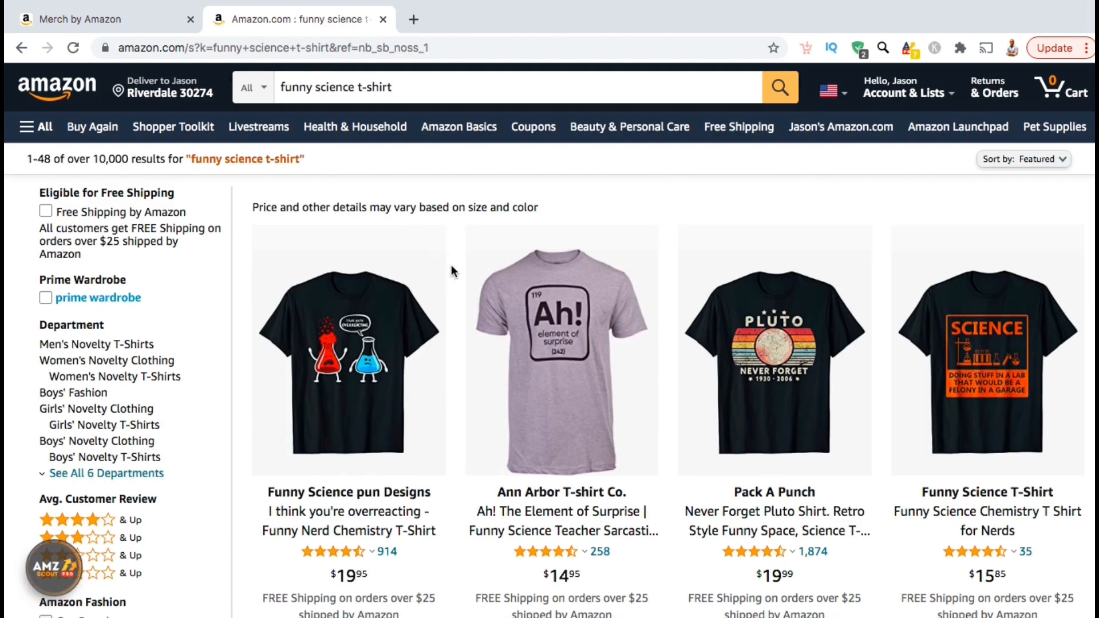
scroll(451, 268, "down", 3)
scroll(452, 274, "down", 1)
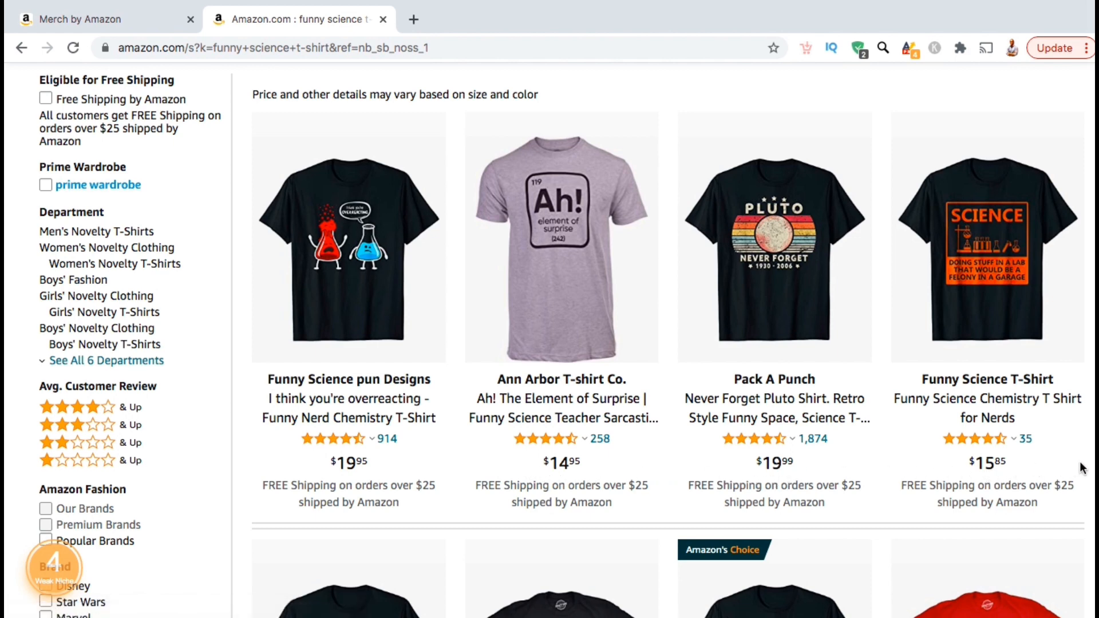
scroll(1082, 468, "down", 6)
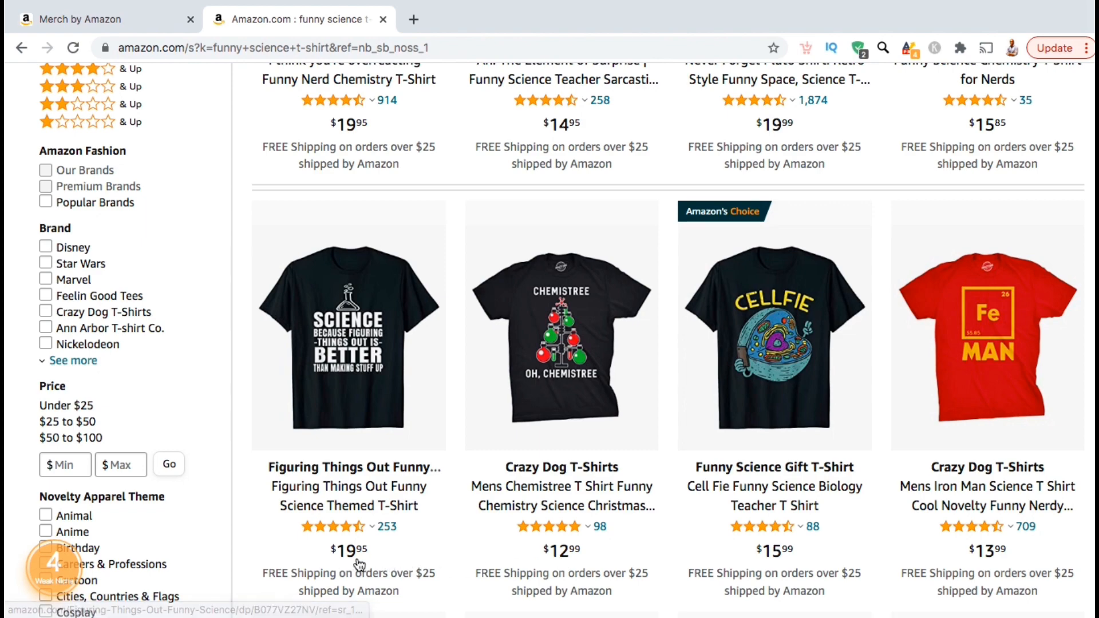
scroll(372, 557, "down", 8)
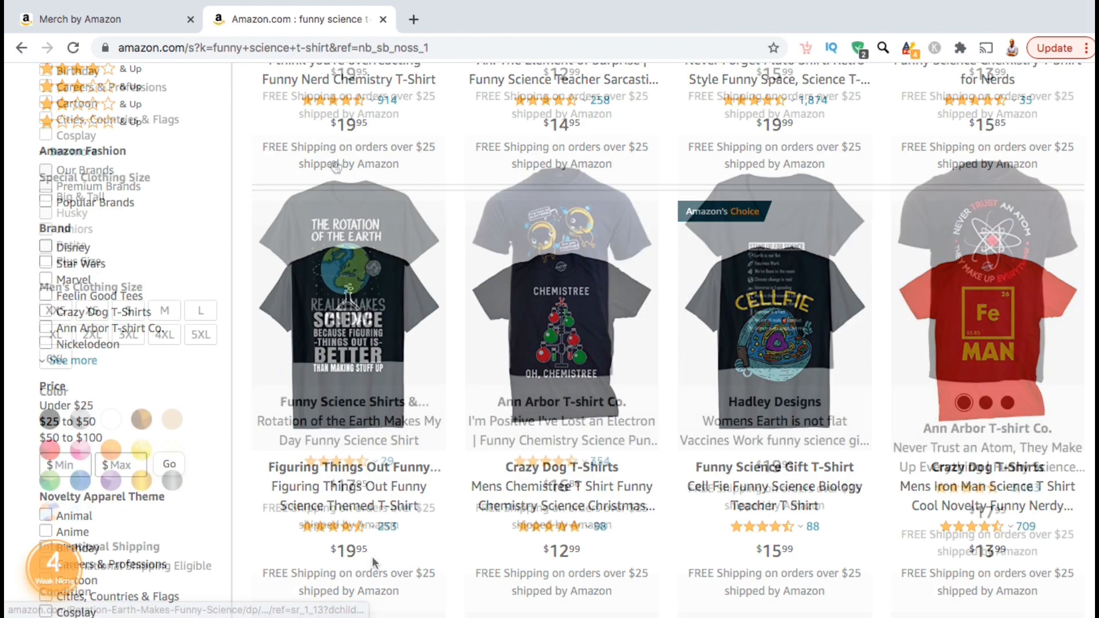
Step: Return to Merch by Amazon and set the standard t-shirt's .com list price to $18.99
left_click(143, 23)
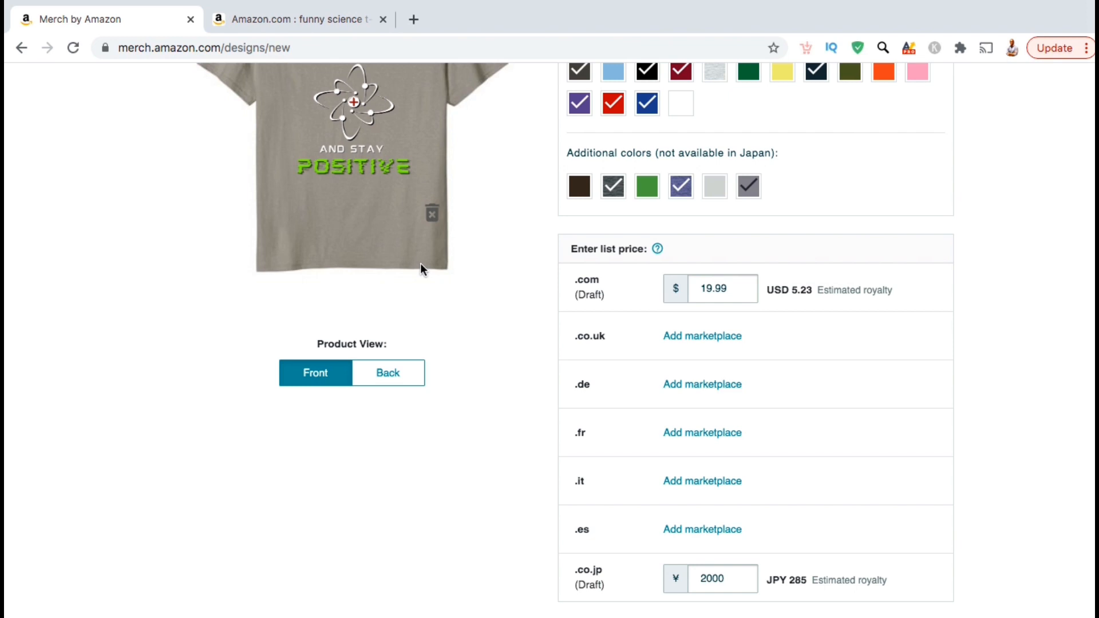
double_click(728, 289)
type("18.99")
scroll(831, 301, "up", 1)
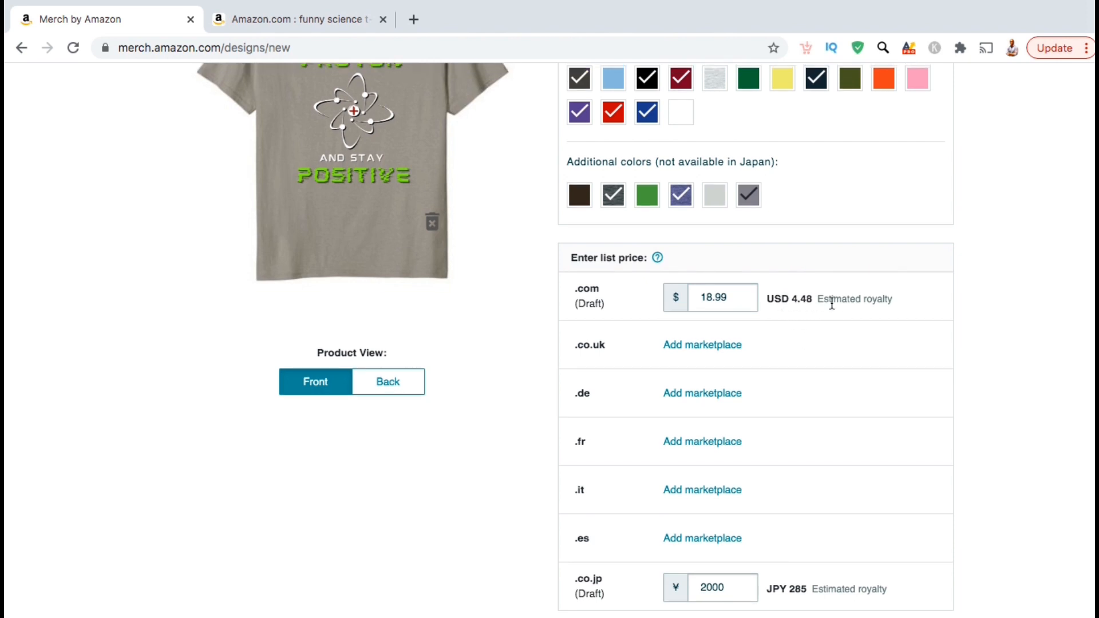
Step: Set the standard t-shirt's .co.jp list price to ¥1900
left_click(733, 588)
key("BackSpace")
key("BackSpace")
key("BackSpace")
key("BackSpace")
type("1900")
Step: Open the premium t-shirt's details, add the Youth fit type, and toggle the silver and white colors
scroll(1011, 542, "up", 10)
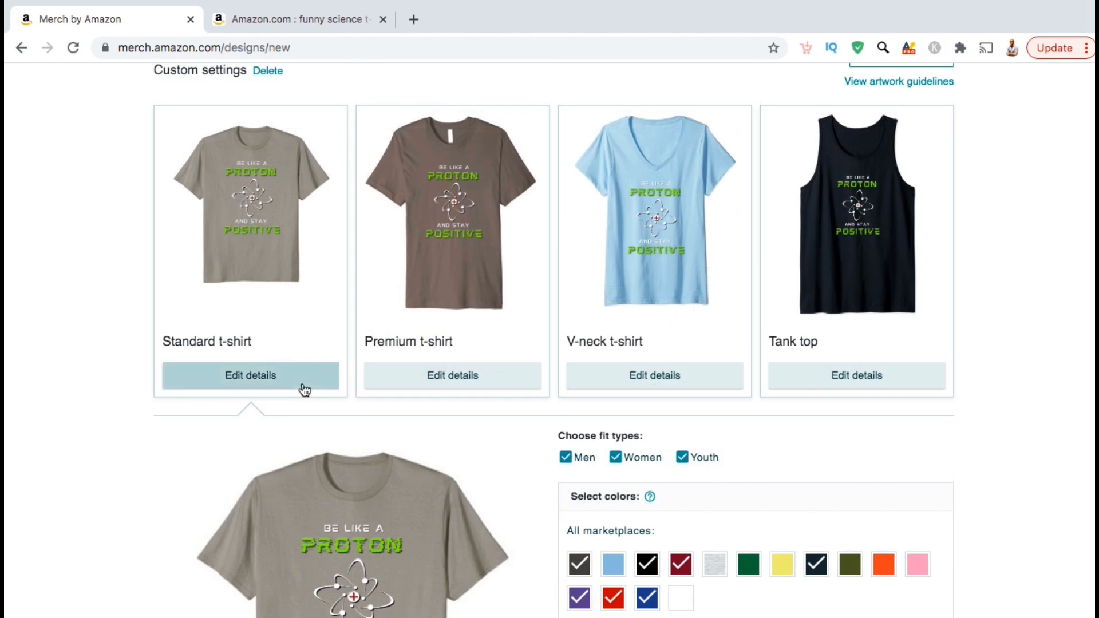
left_click(304, 386)
left_click(409, 384)
scroll(410, 384, "down", 1)
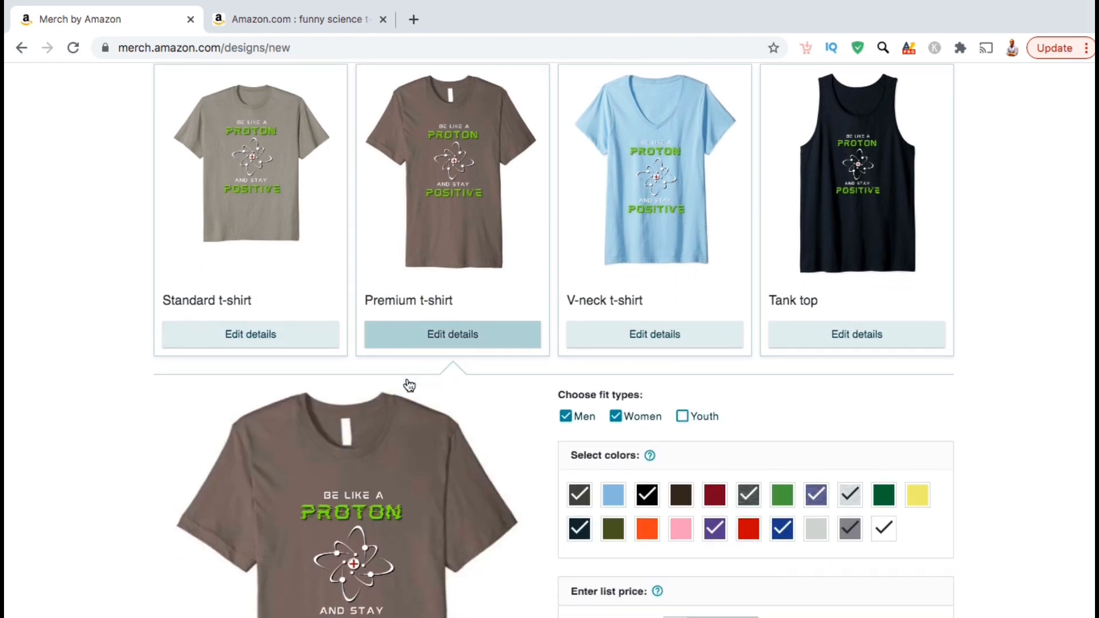
scroll(548, 442, "down", 3)
scroll(548, 441, "down", 2)
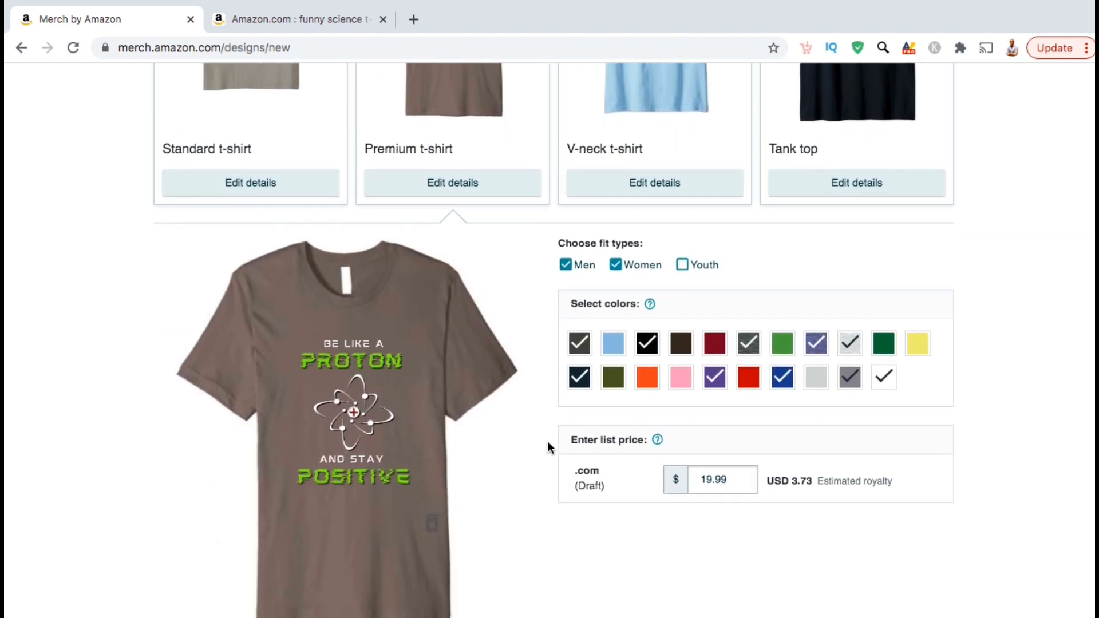
left_click(682, 207)
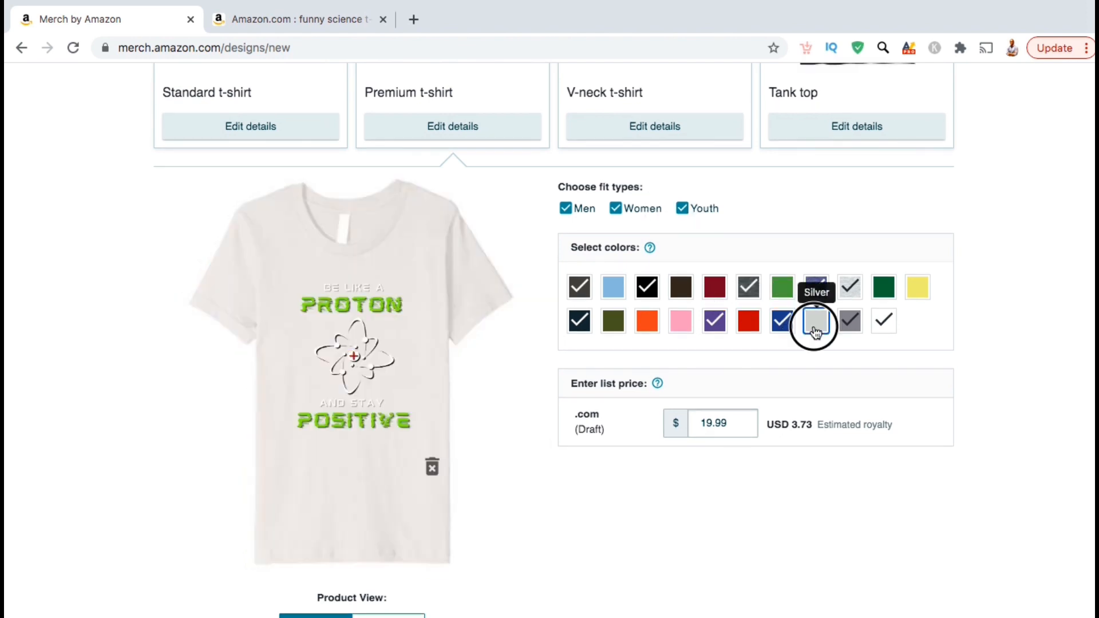
left_click(815, 320)
left_click(884, 320)
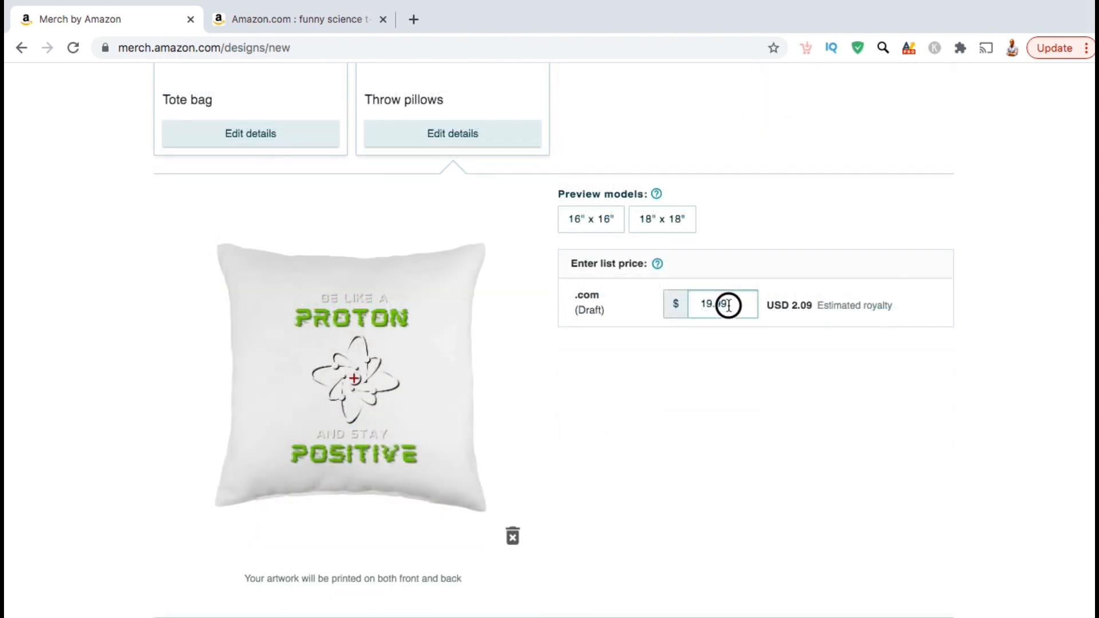
Step: Set the throw pillows' .com list price to $25.00
left_click_drag(728, 305, 693, 304)
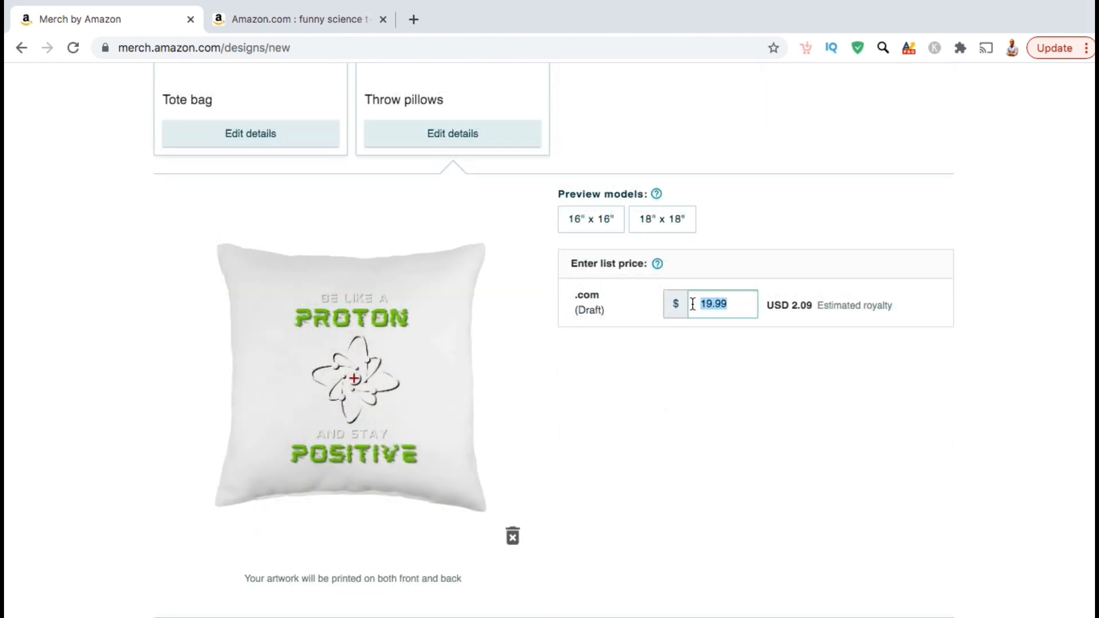
type("25.00")
left_click(791, 370)
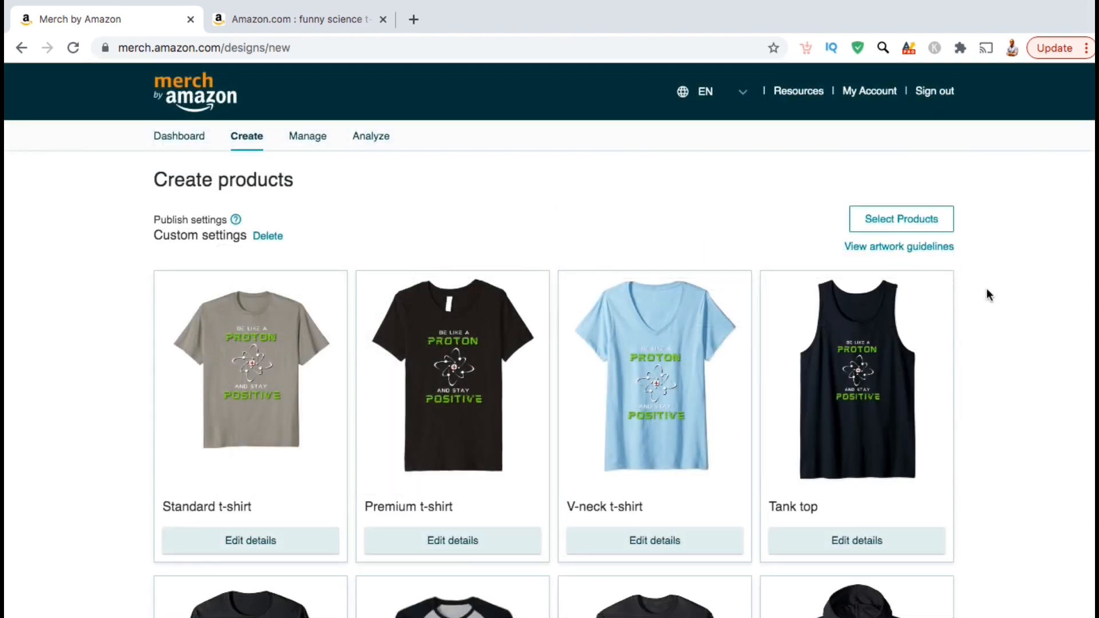
Step: Expand the English product details and review the title, brand, feature bullet and description fields
scroll(987, 290, "down", 5)
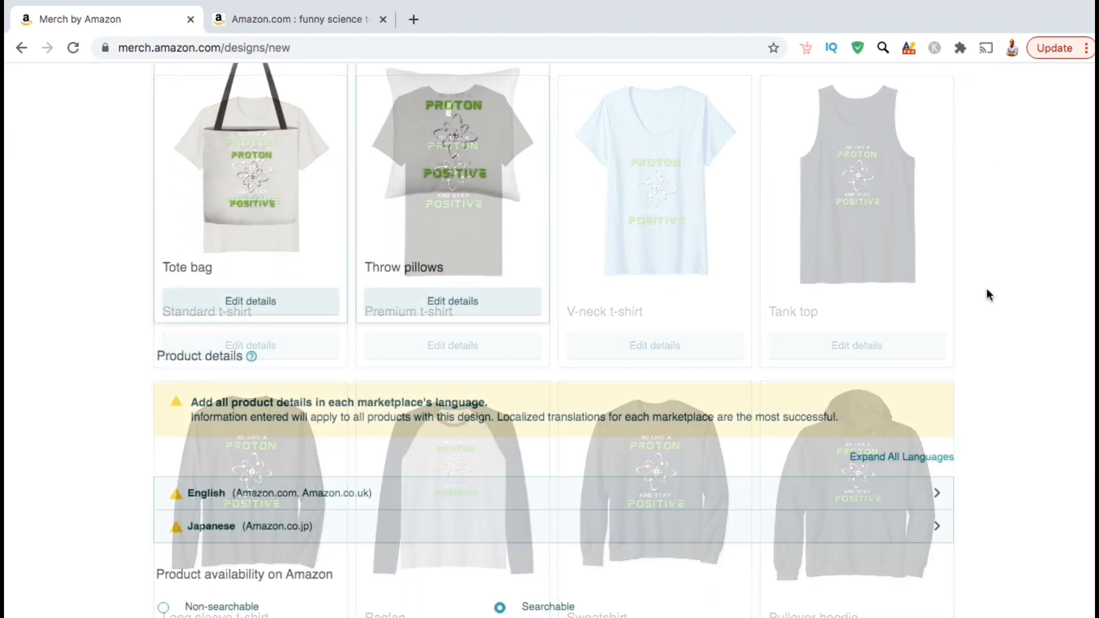
scroll(987, 295, "down", 1)
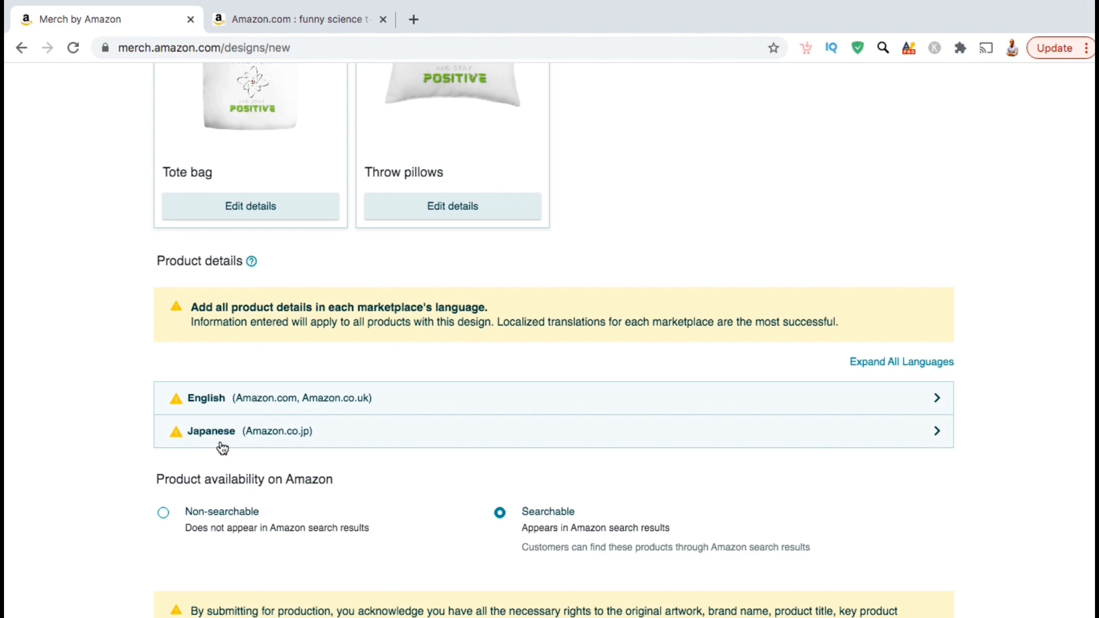
left_click(938, 399)
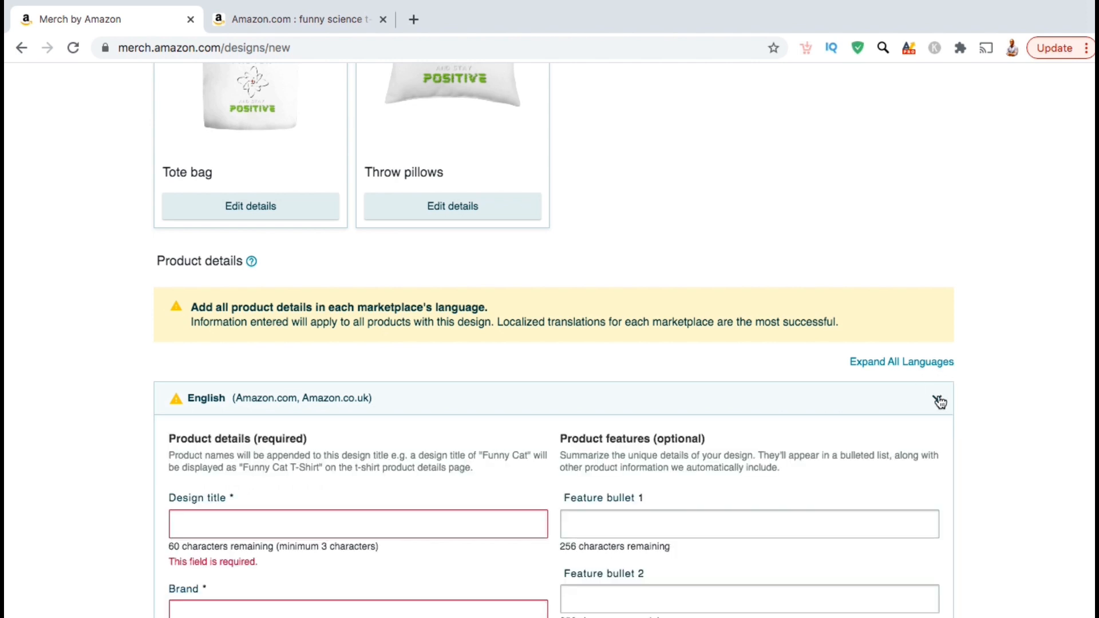
scroll(987, 397, "down", 4)
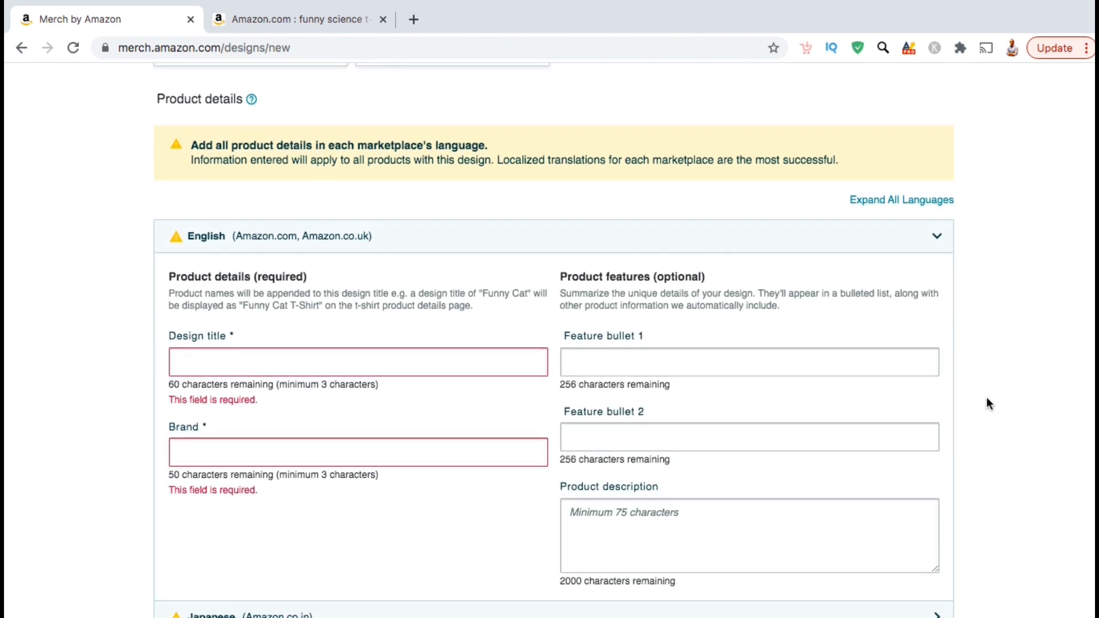
scroll(987, 398, "up", 1)
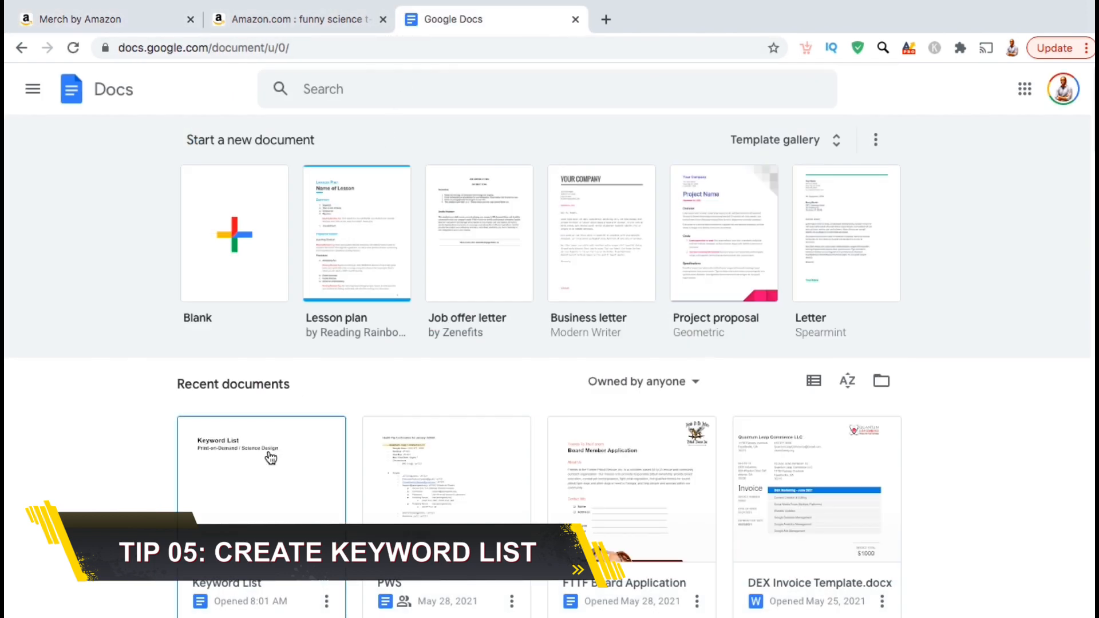
Step: Open the Keyword List document and start a checkbox-style bulleted list below the Print-on-Demand / Science Design subtitle
left_click(269, 462)
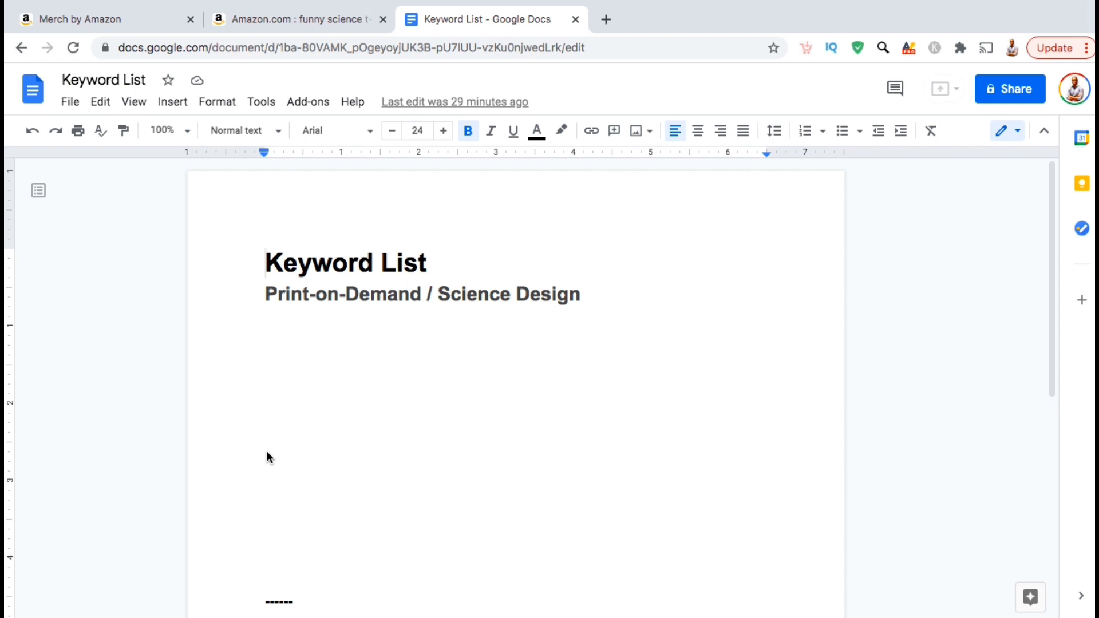
left_click(267, 335)
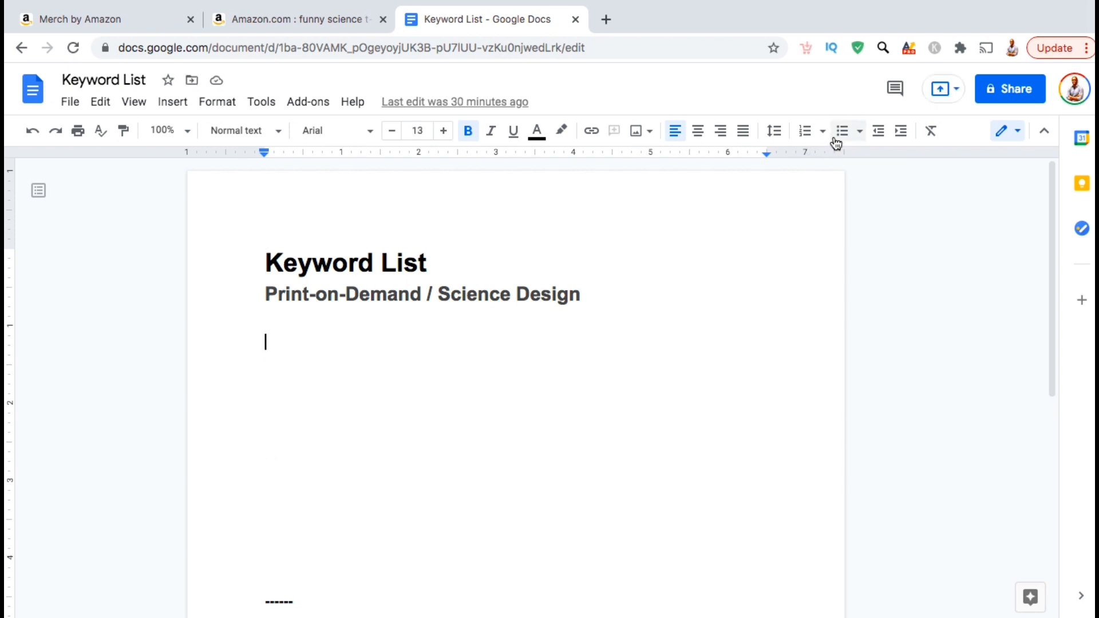
left_click(868, 135)
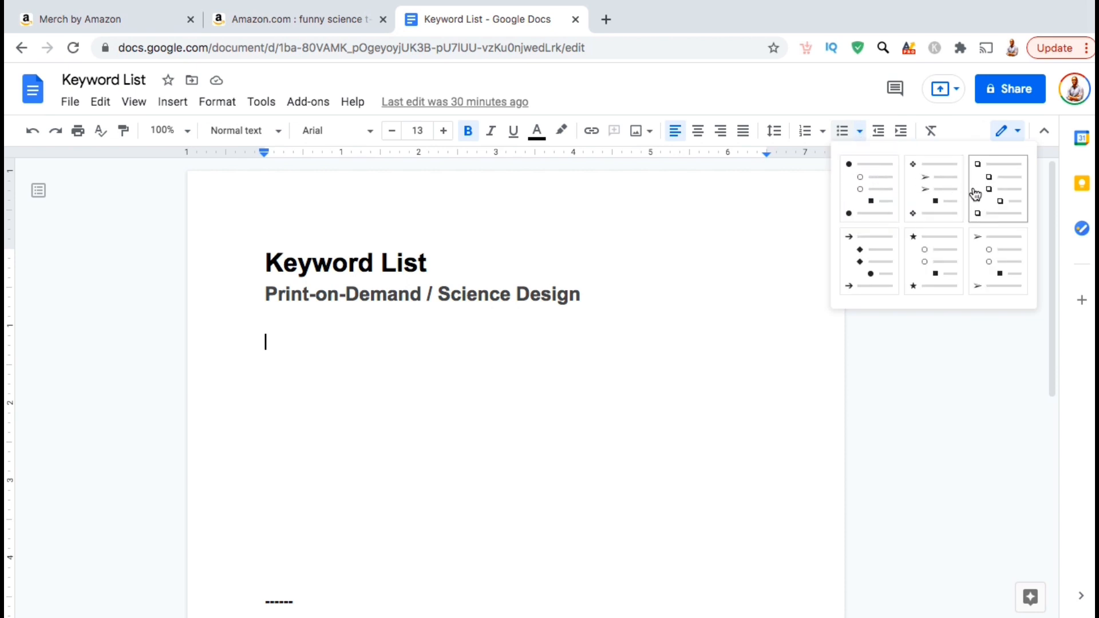
left_click(976, 193)
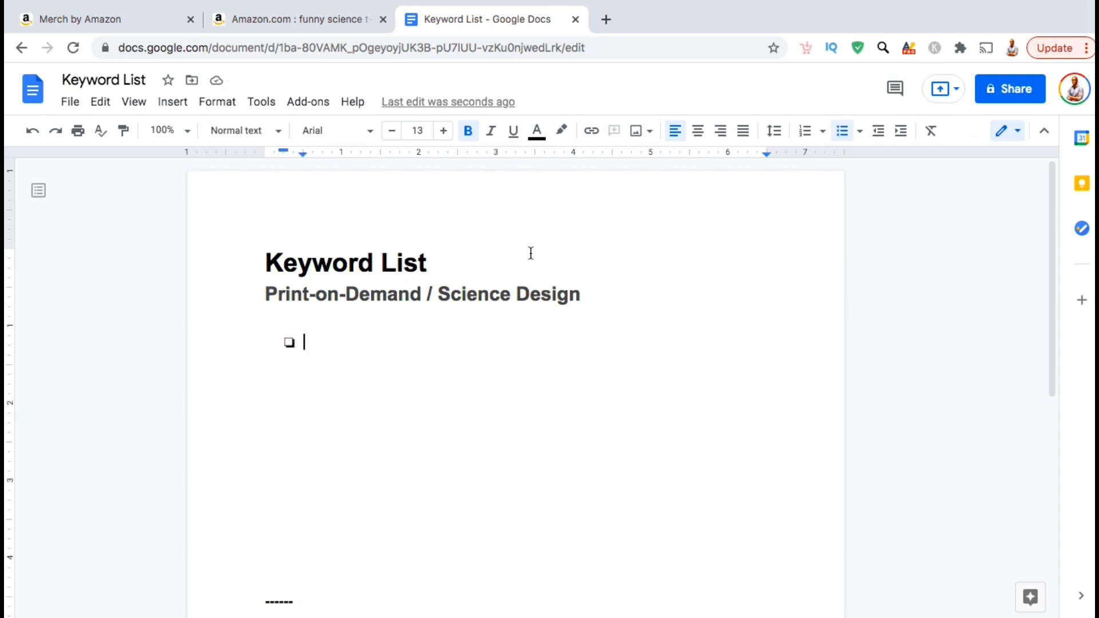
Step: Switch to Amazon and look up the search suggestions for "funny science" and "science geek"
left_click(317, 24)
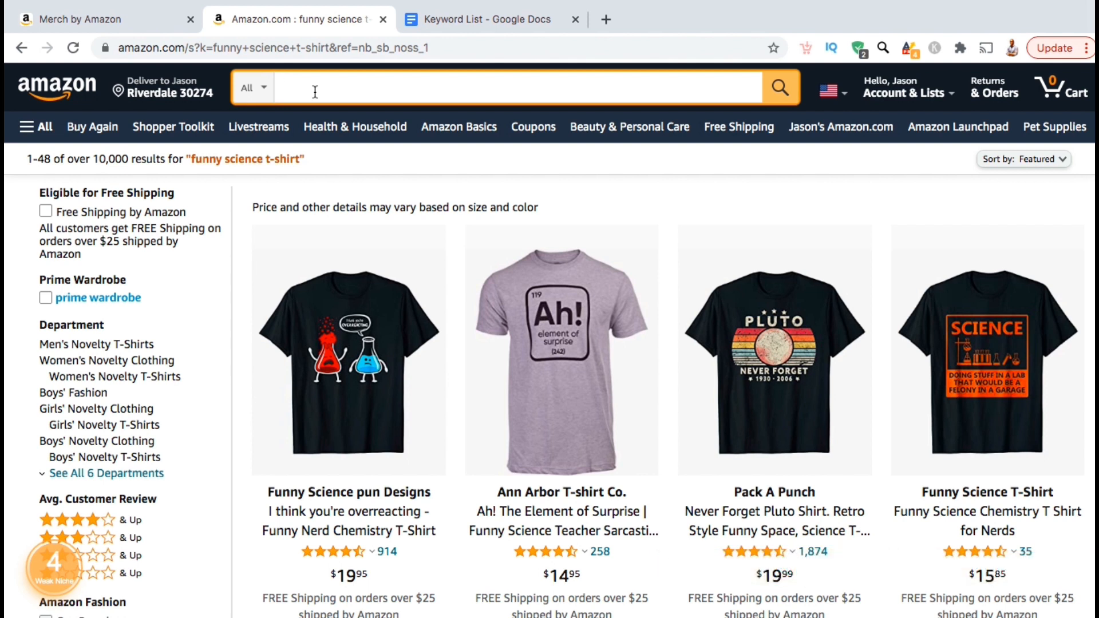
type("funny science")
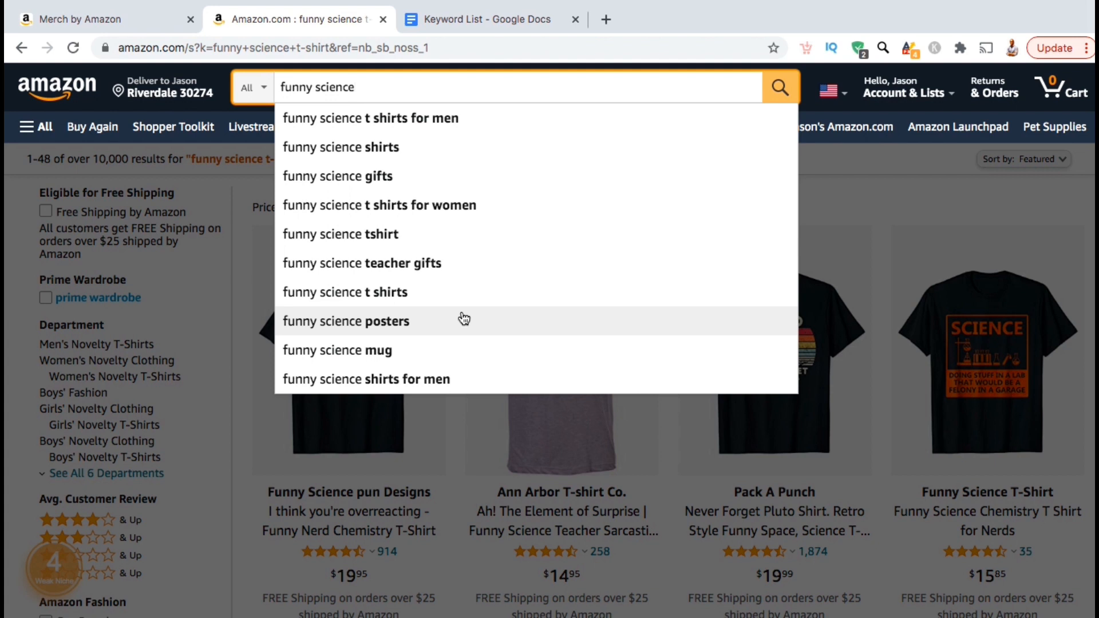
left_click(346, 88)
triple_click(347, 87)
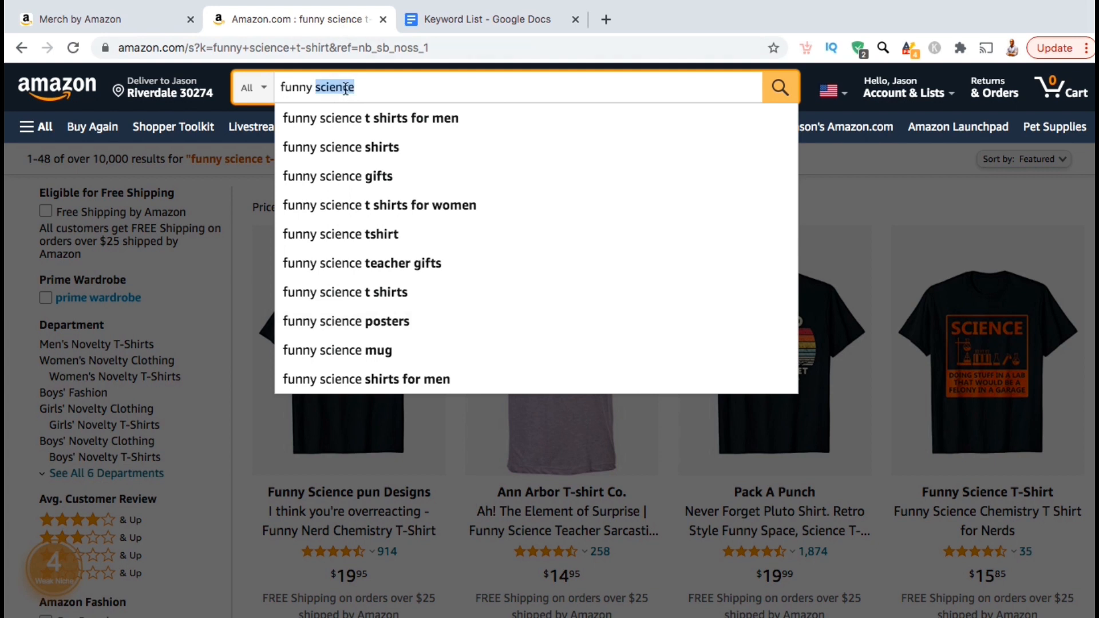
type("sci")
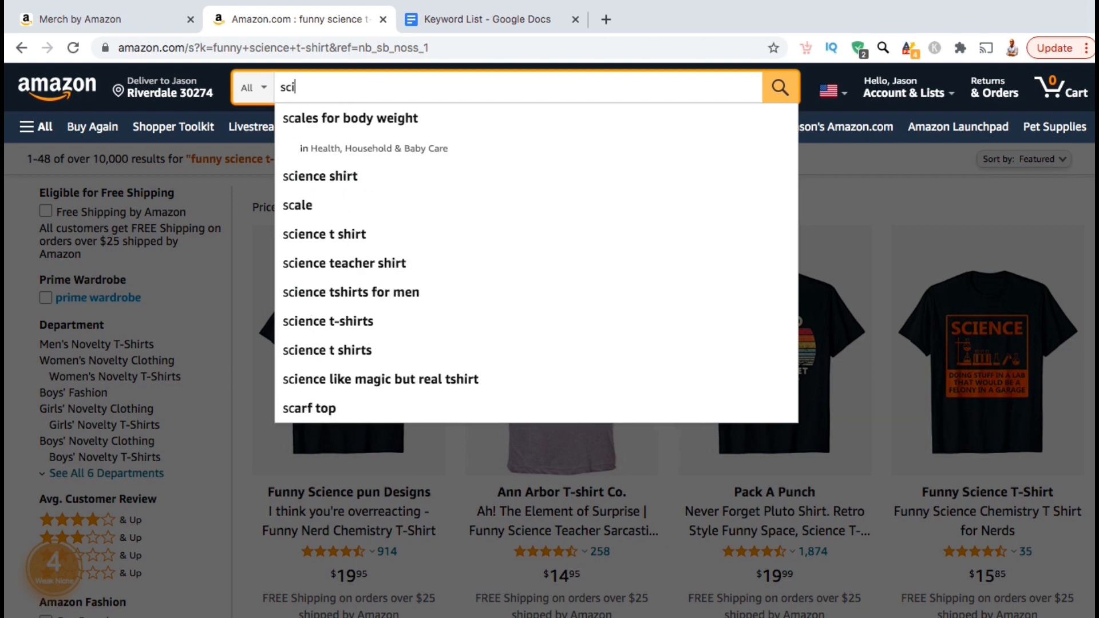
type("ence geek")
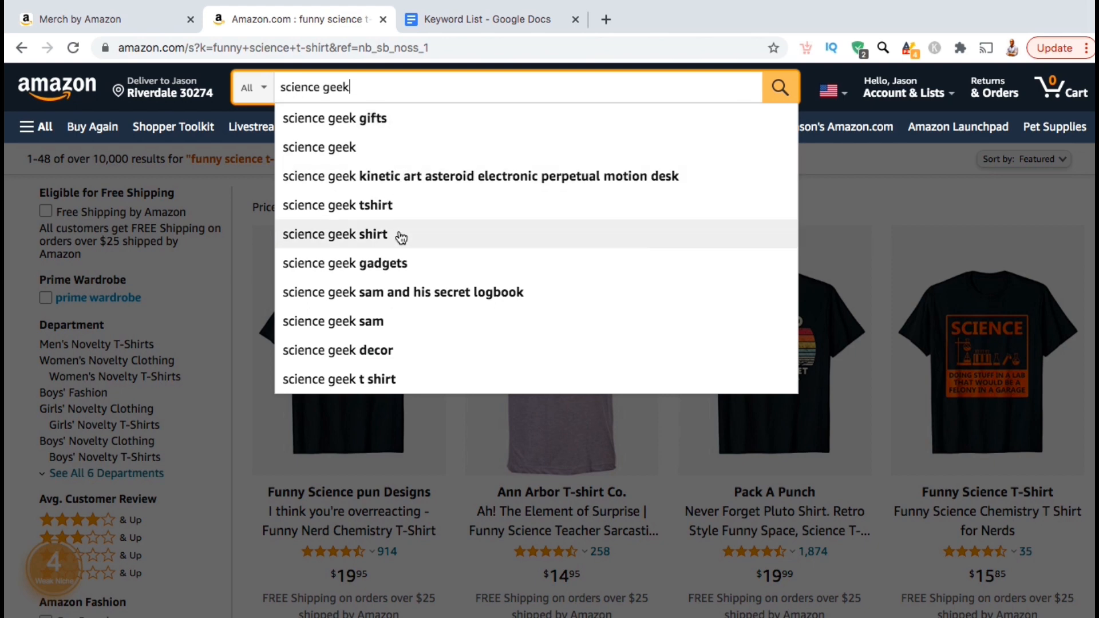
Step: Switch to the Keyword List document and add the entries "Science Geek Gifts" and "Science Geek Gadgets"
left_click(474, 25)
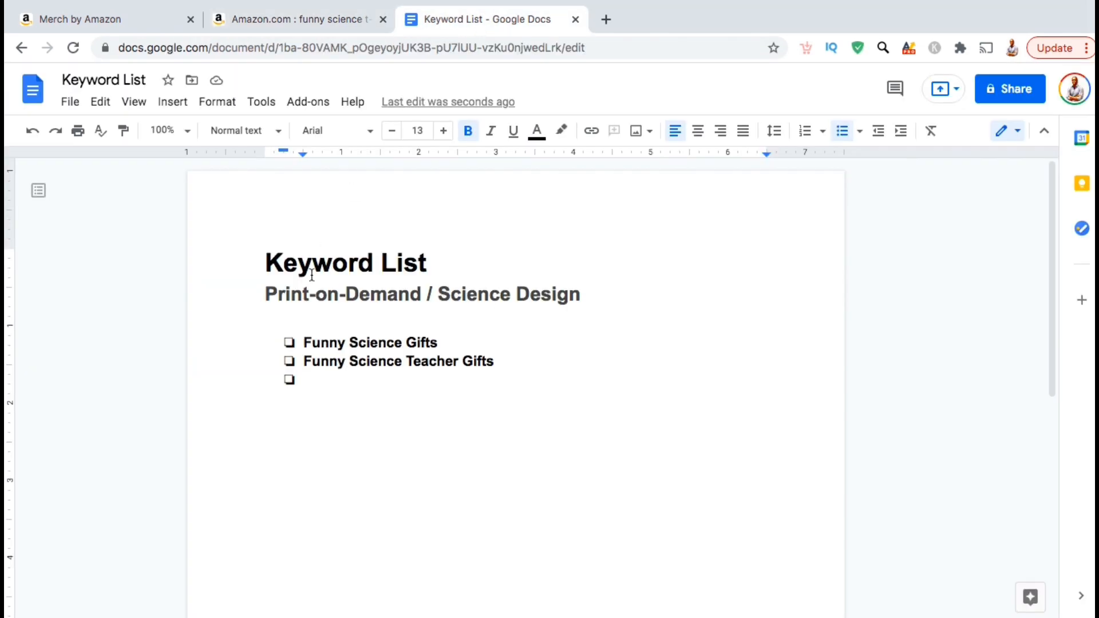
type("Science G")
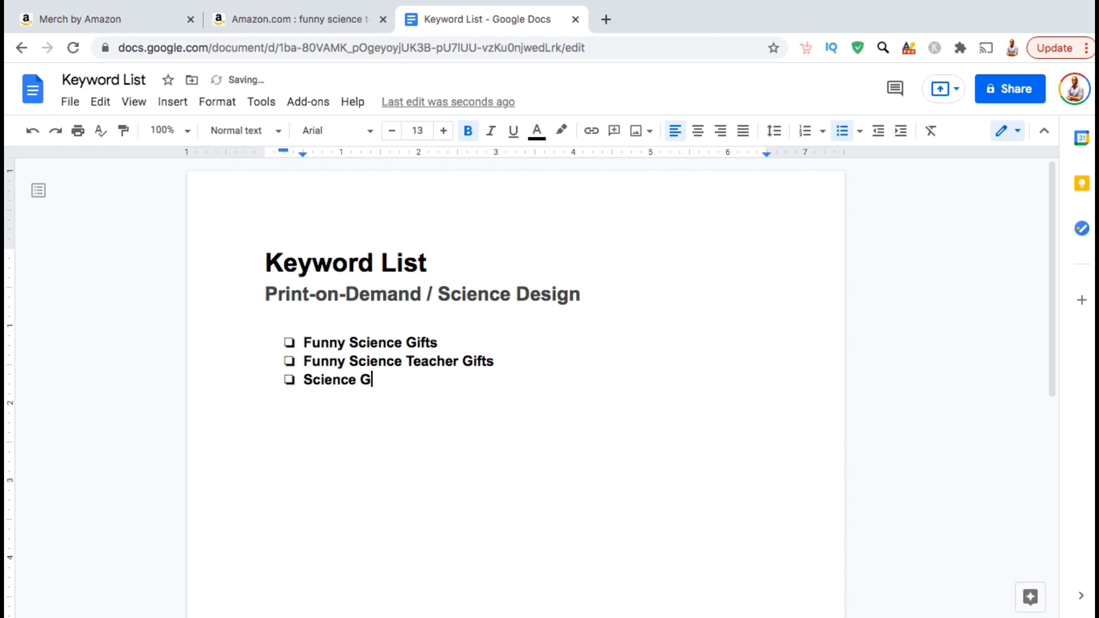
type("eek Gifts")
key("Return")
type("Science Geek Gadgets")
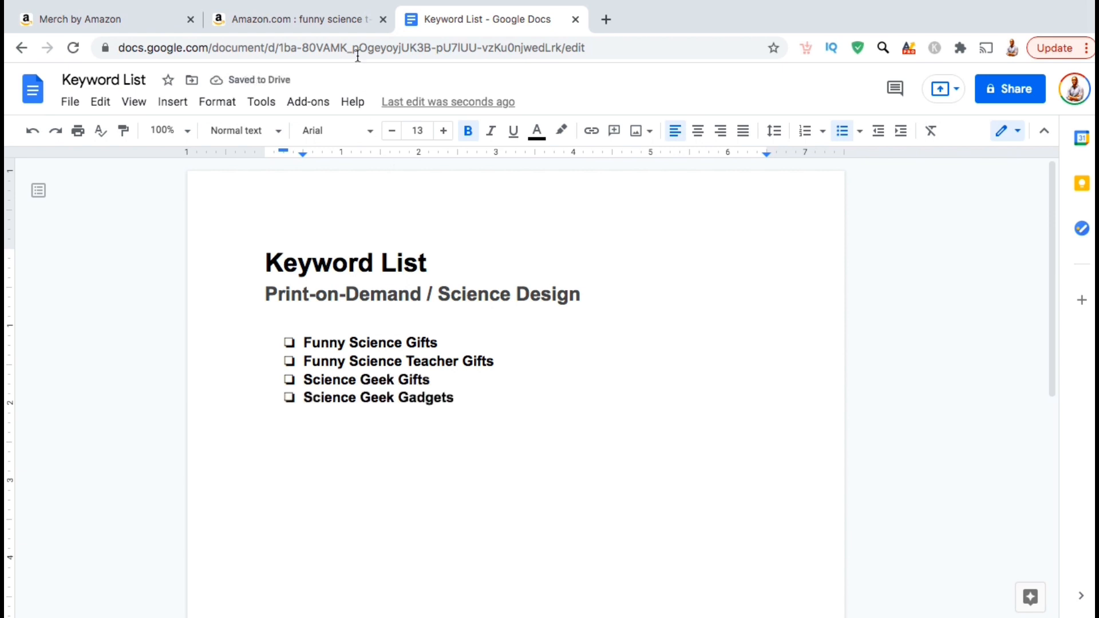
Step: Search Amazon for "science geek tshirt" and open the Sarcasm Periodic Table Element Shirt listing
left_click(345, 22)
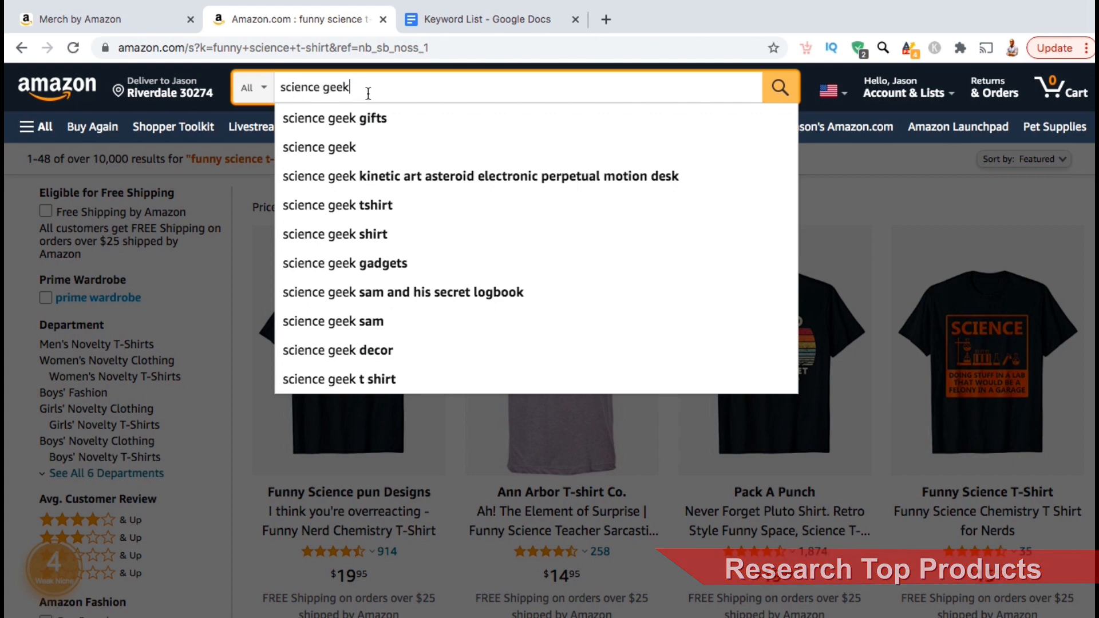
left_click(417, 208)
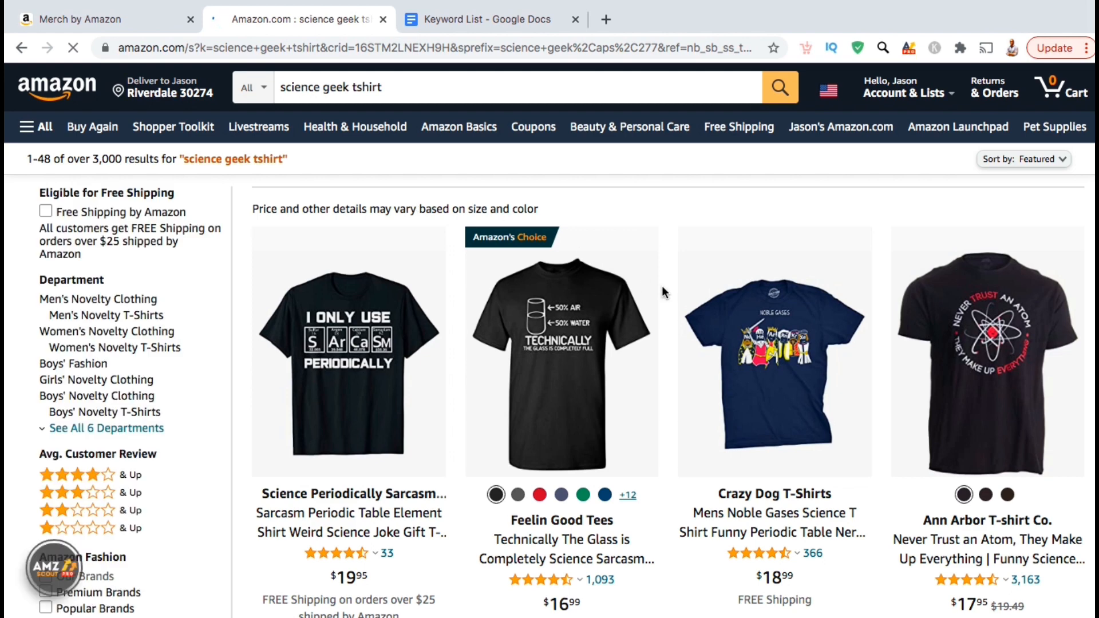
scroll(519, 356, "down", 3)
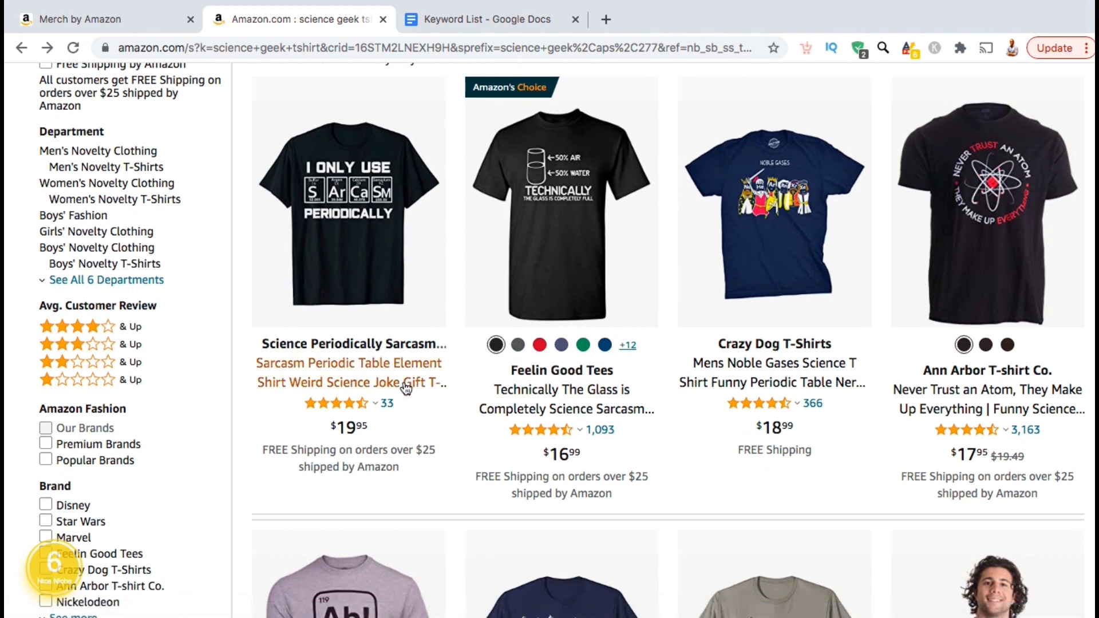
left_click(389, 374)
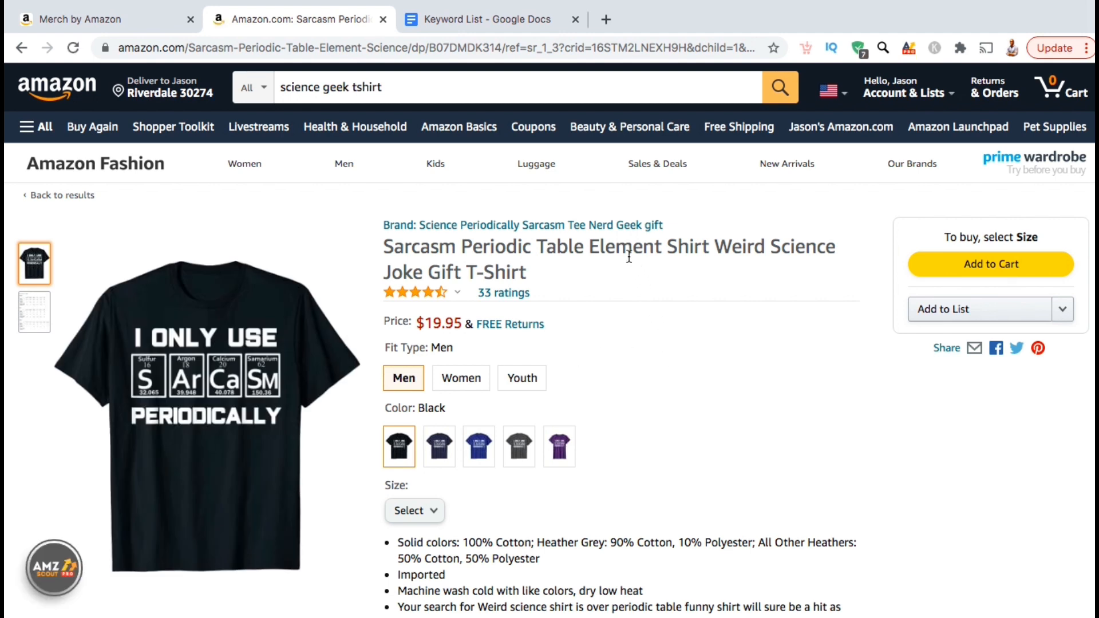
Step: Examine the shirt listing's title and product description for keyword phrases such as "Weird Science" and "nerd friend"
left_click_drag(716, 243, 837, 252)
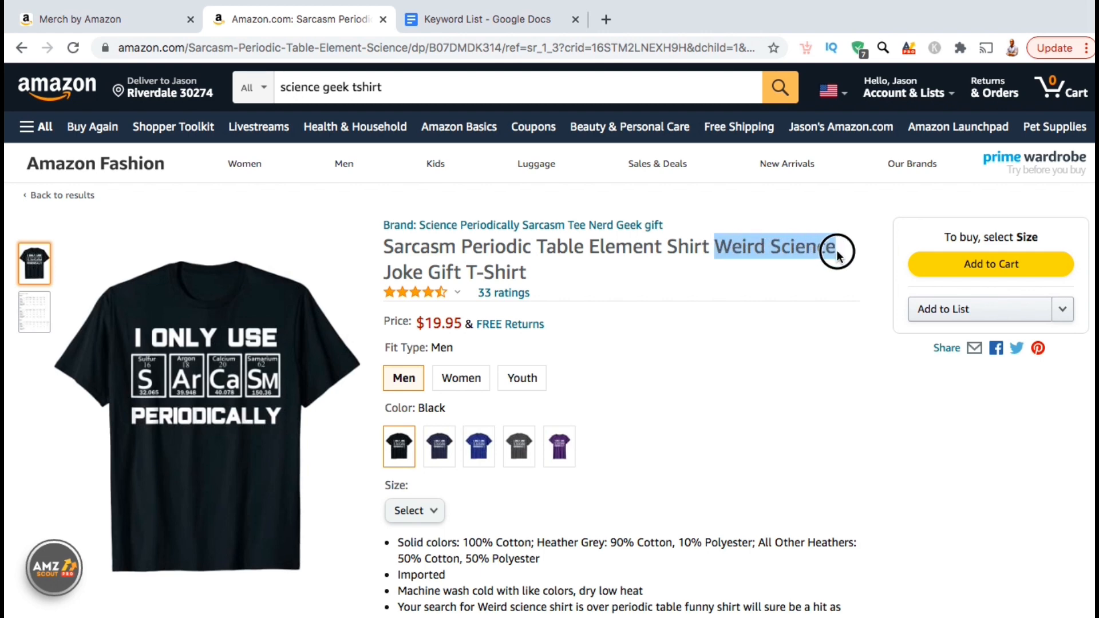
scroll(799, 354, "down", 10)
left_click_drag(798, 354, 849, 356)
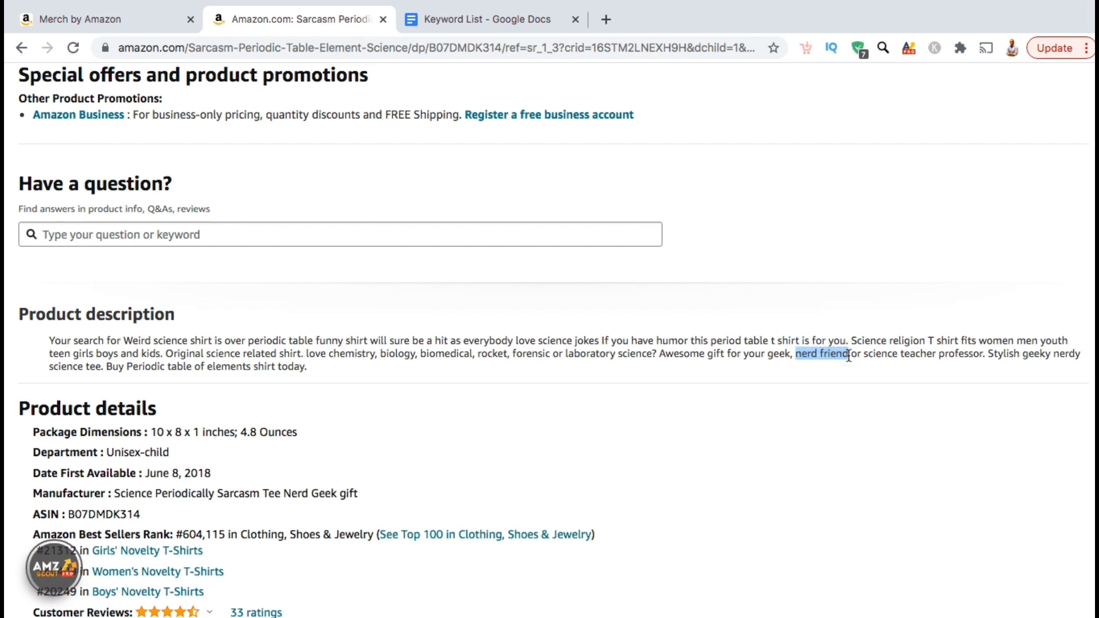
left_click(680, 351)
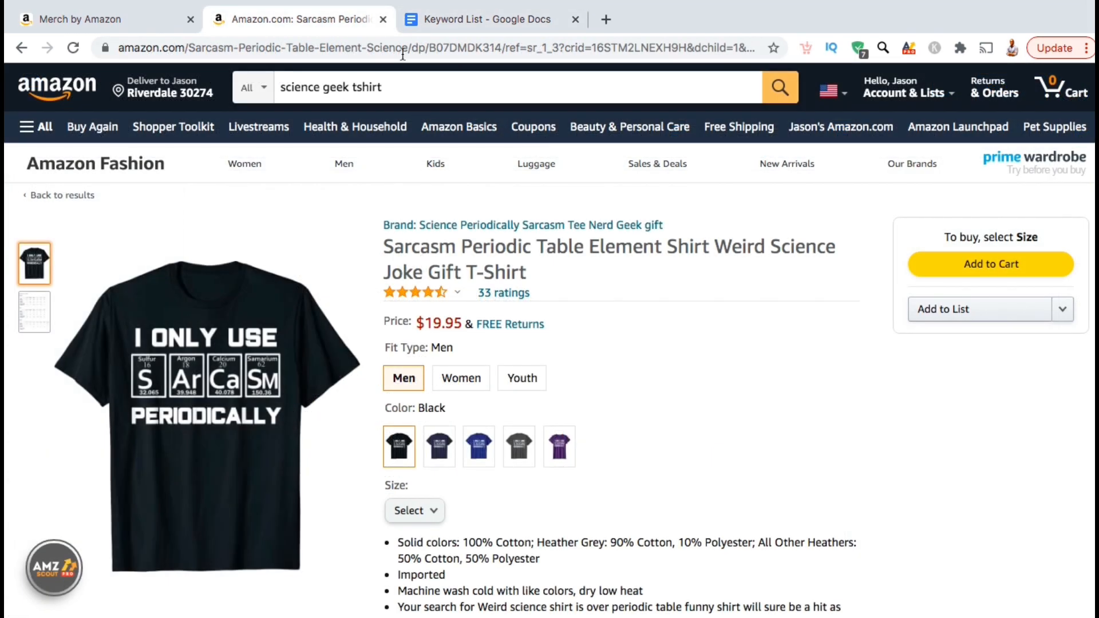
Step: Go to scientificseller.com and open its Free Amazon Keyword Tool
left_click(400, 48)
type("scientificseller.com")
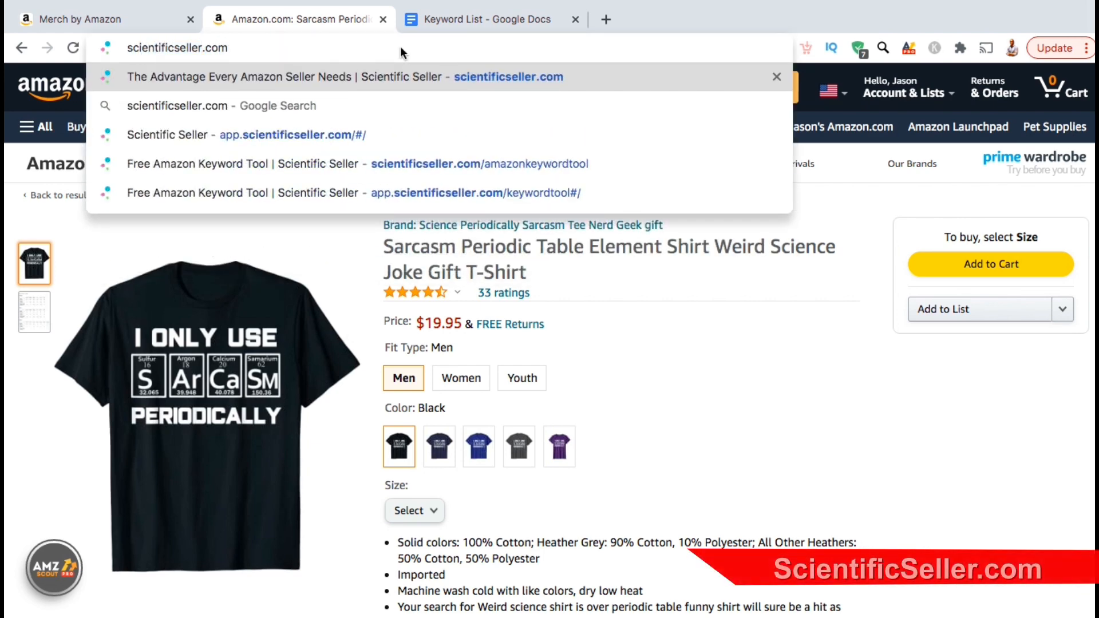
key("Return")
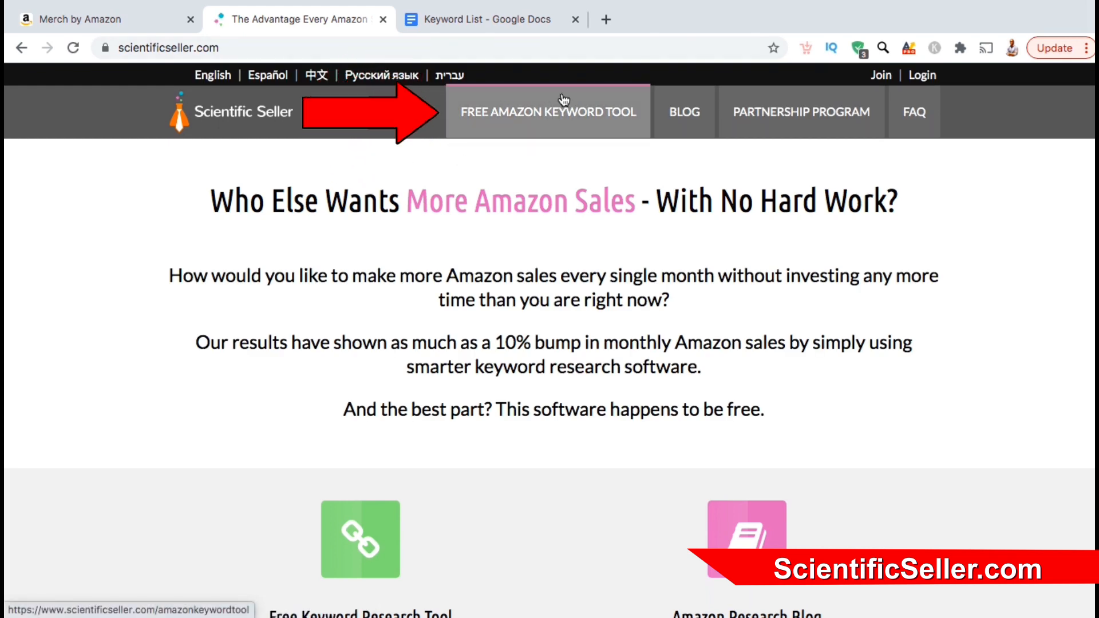
left_click(558, 130)
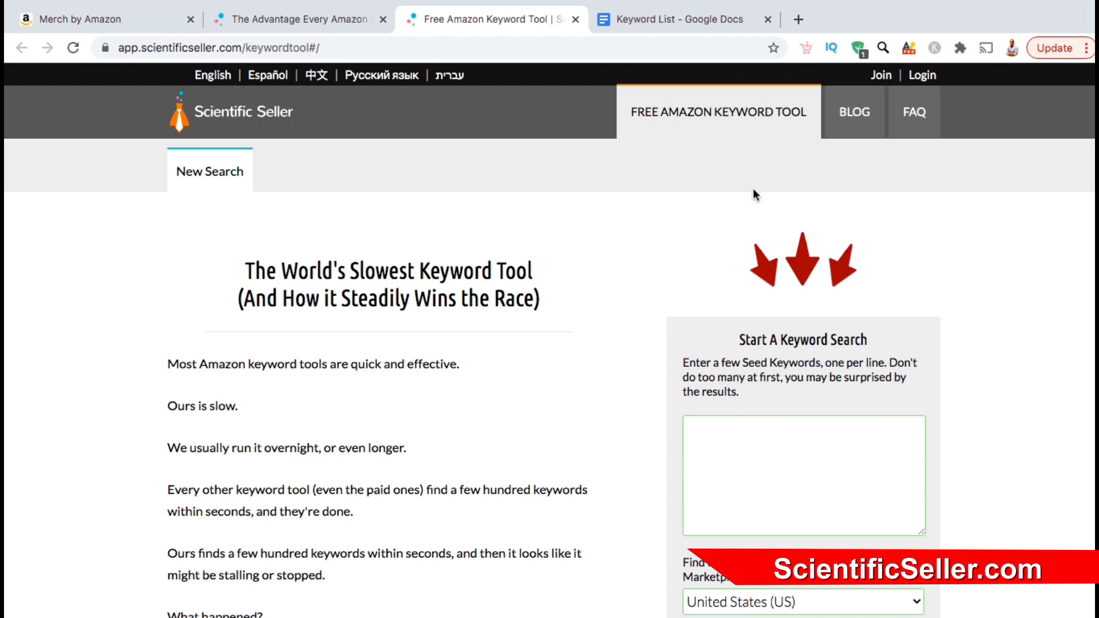
Step: Start a keyword search for the United States marketplace with the seed keywords science, nerd and proton
scroll(977, 315, "down", 3)
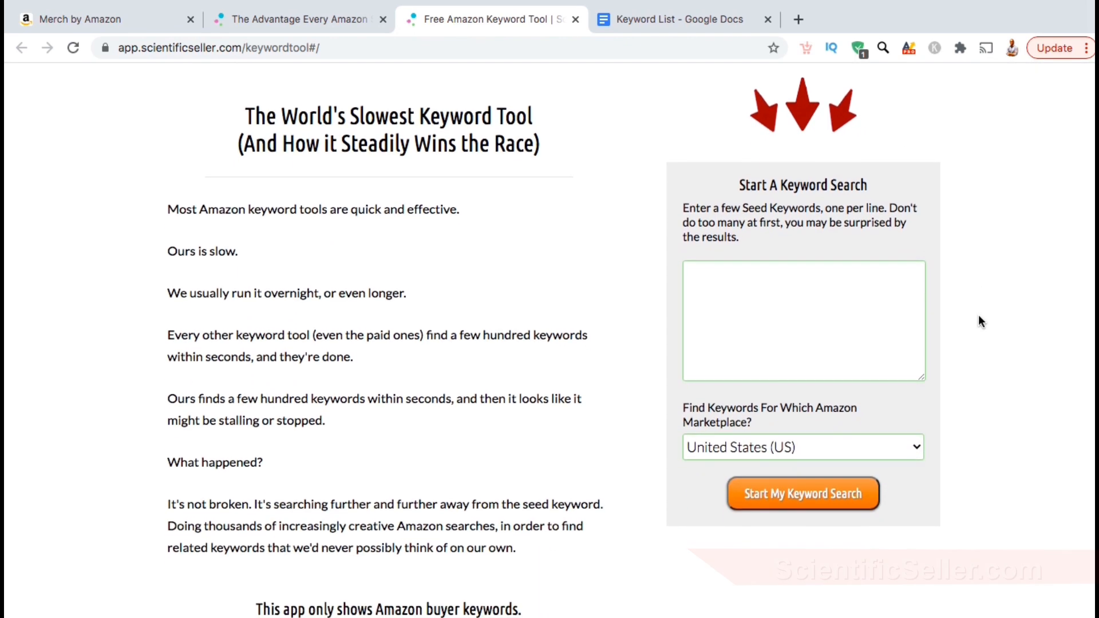
left_click(875, 316)
type("sc")
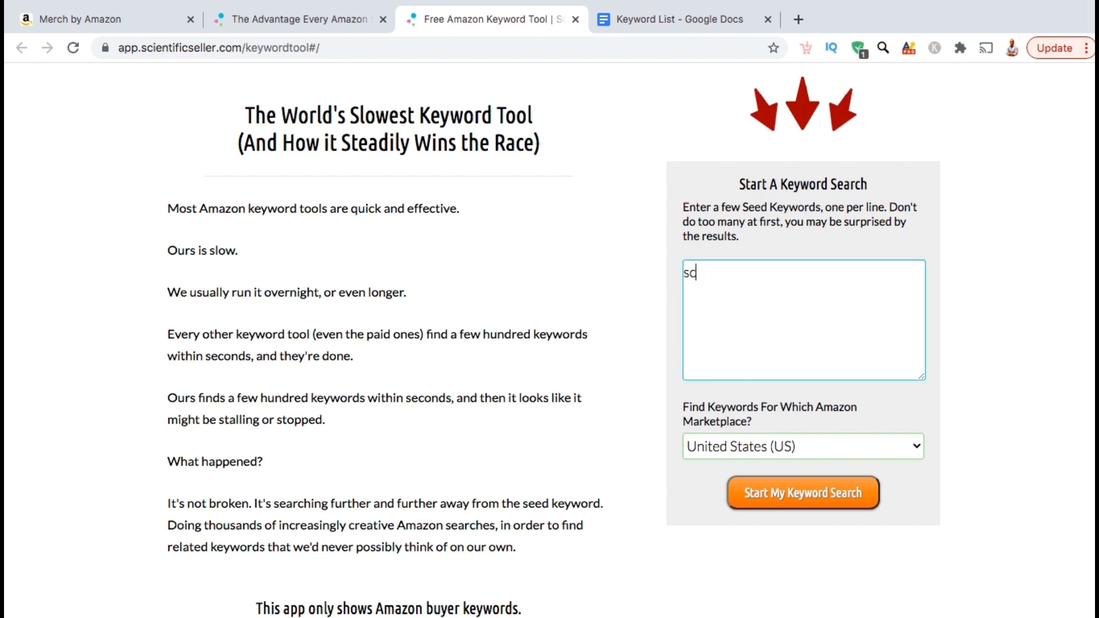
type("ience")
key("Return")
type("nerd")
key("Return")
type("proton")
left_click(815, 505)
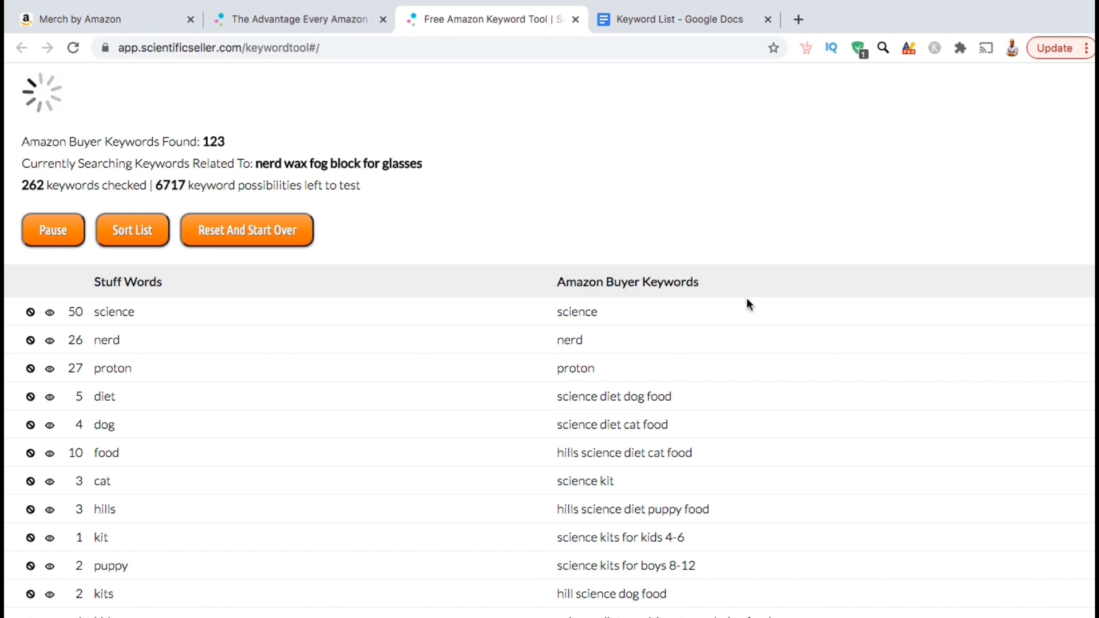
Step: Find the "science kit" keyword in the results and extend the Keyword List document with Science Kit and Proton
scroll(774, 305, "down", 2)
scroll(774, 309, "down", 5)
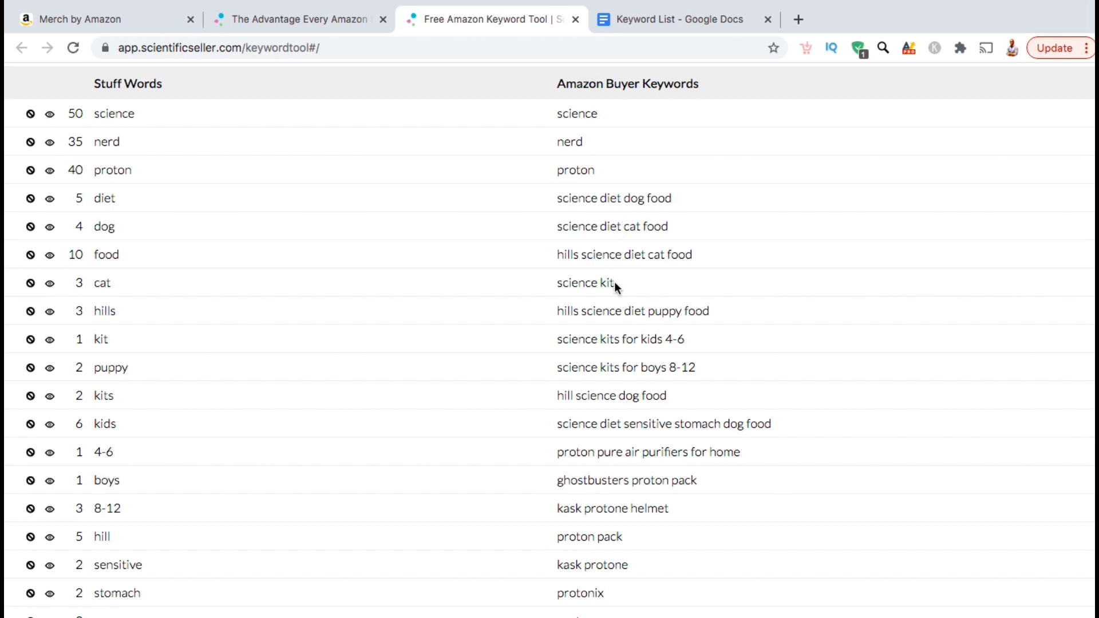
left_click_drag(613, 281, 556, 281)
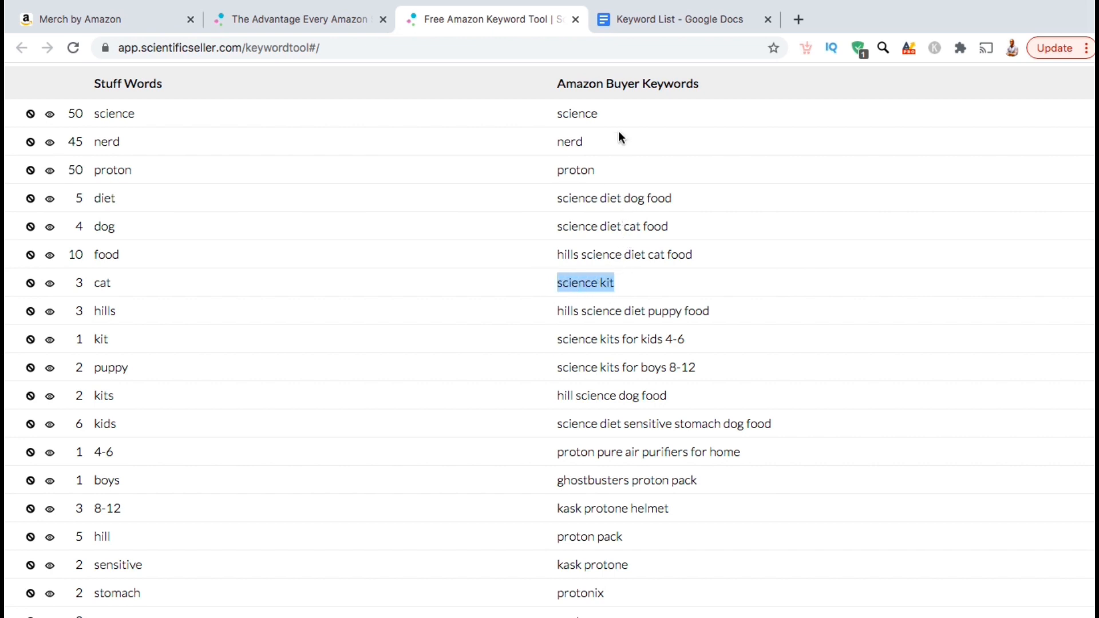
left_click(633, 19)
left_click(651, 471)
key("Return")
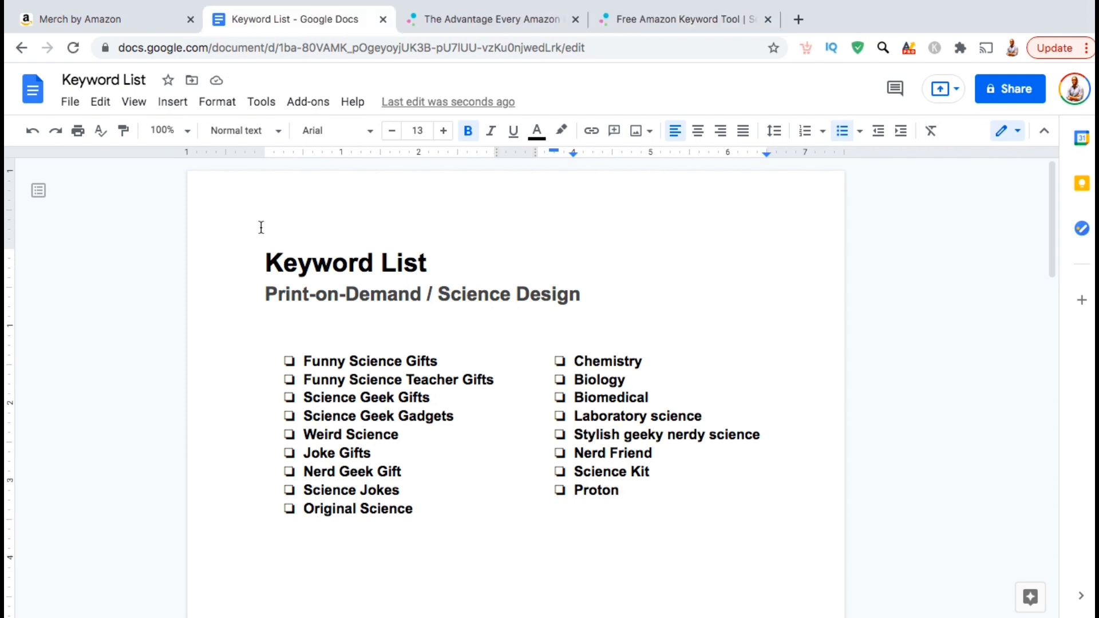
Step: Return to Merch by Amazon and set the English design title to "Be A Proton, Stay Positive - Funny Science Geek"
left_click(136, 22)
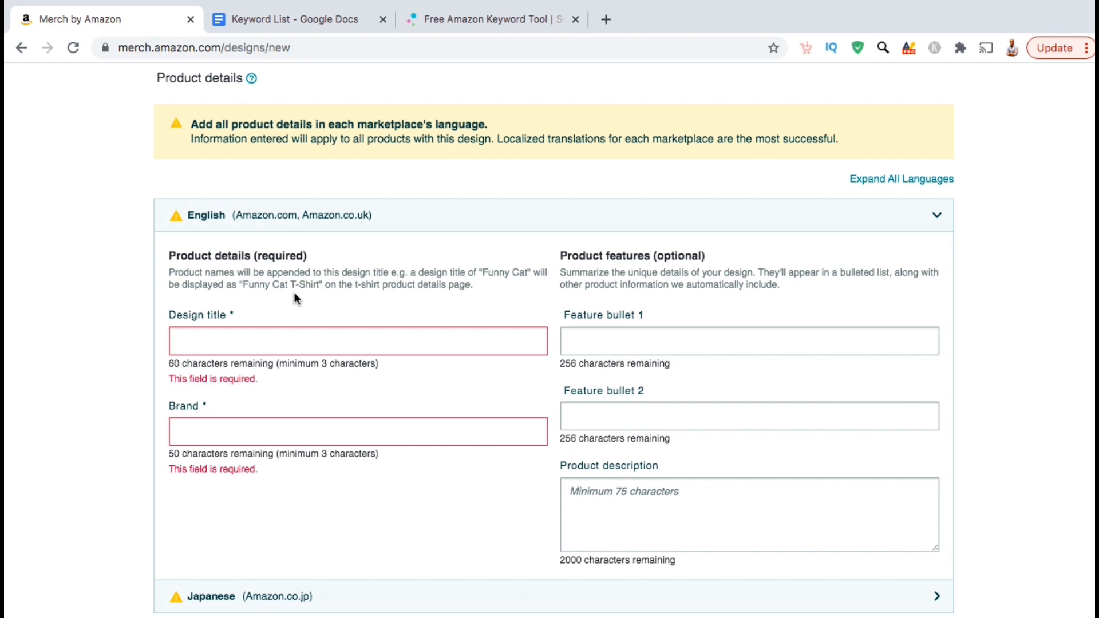
left_click(284, 337)
type("Be ")
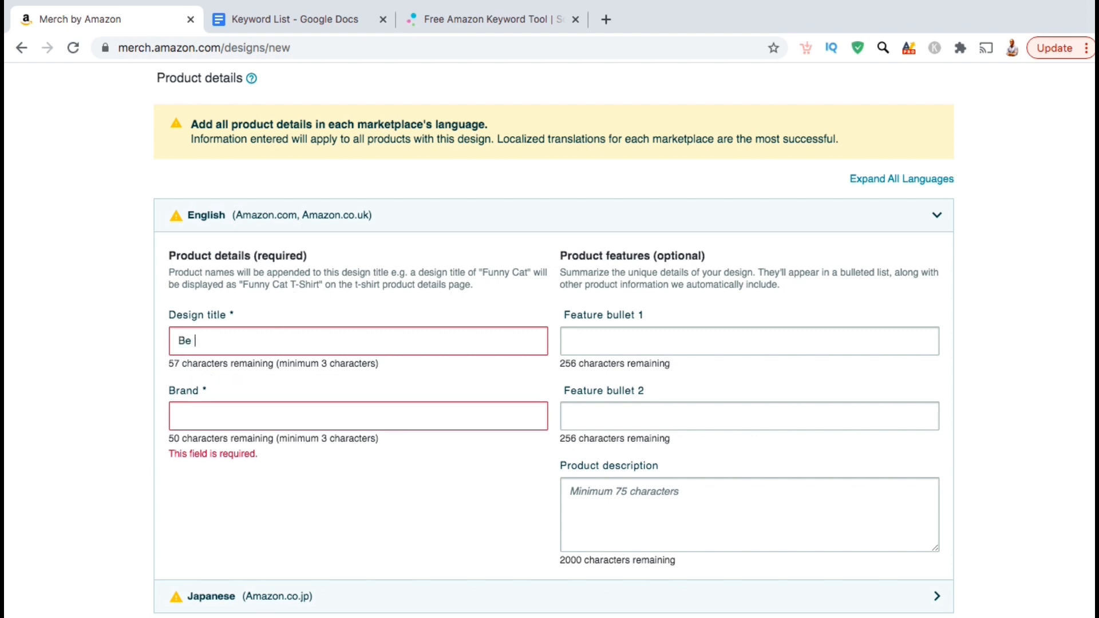
type("A Pr")
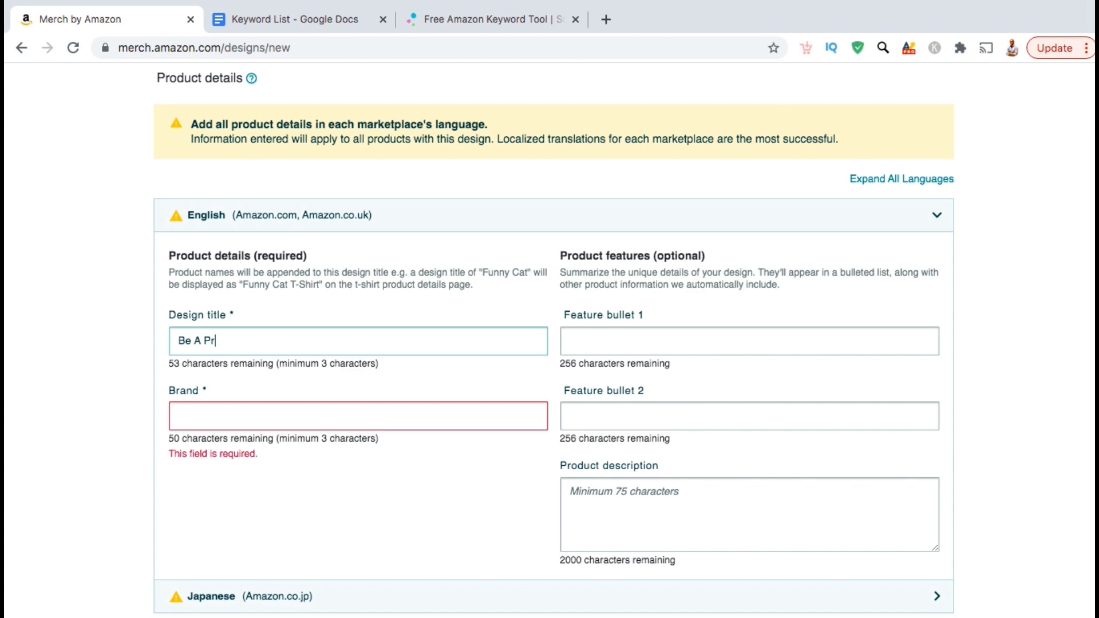
type("oton, Stay Positive - Funny Science Geek")
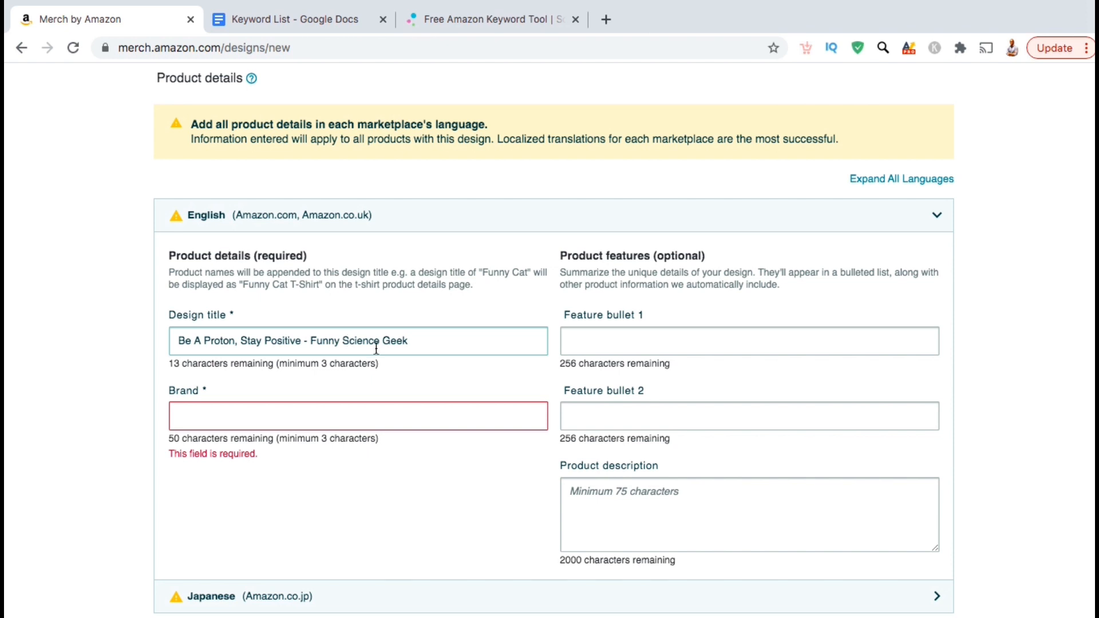
Step: Try the product type T-Shirt at the end of the design title, then replace it with Hoodie
type("T-Shir")
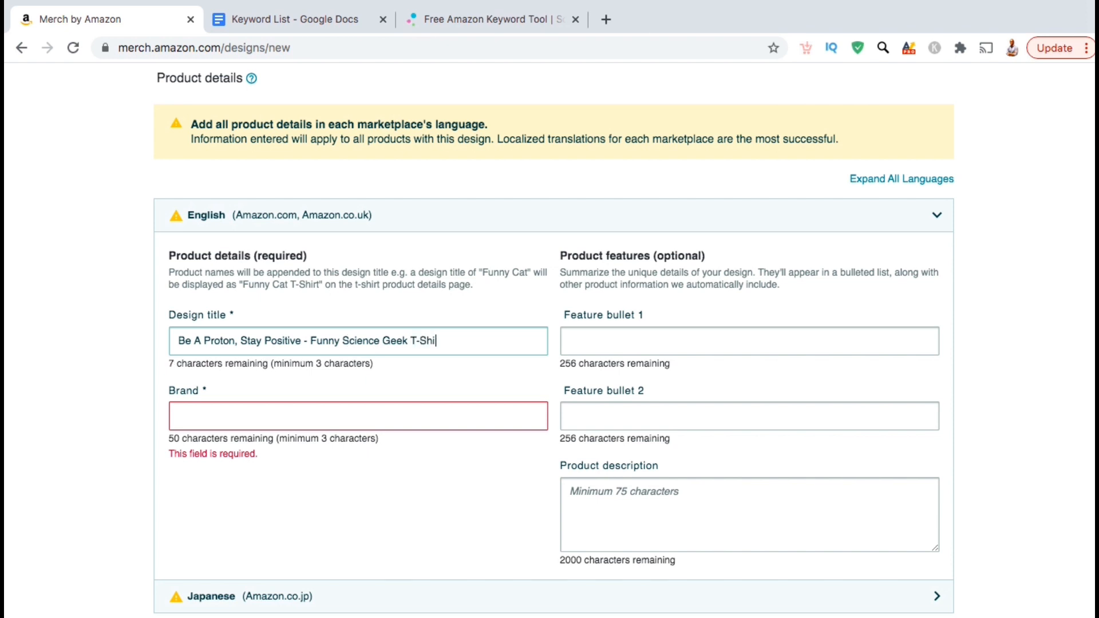
key("BackSpace")
key("BackSpace")
key("BackSpace")
key("BackSpace")
key("BackSpace")
key("BackSpace")
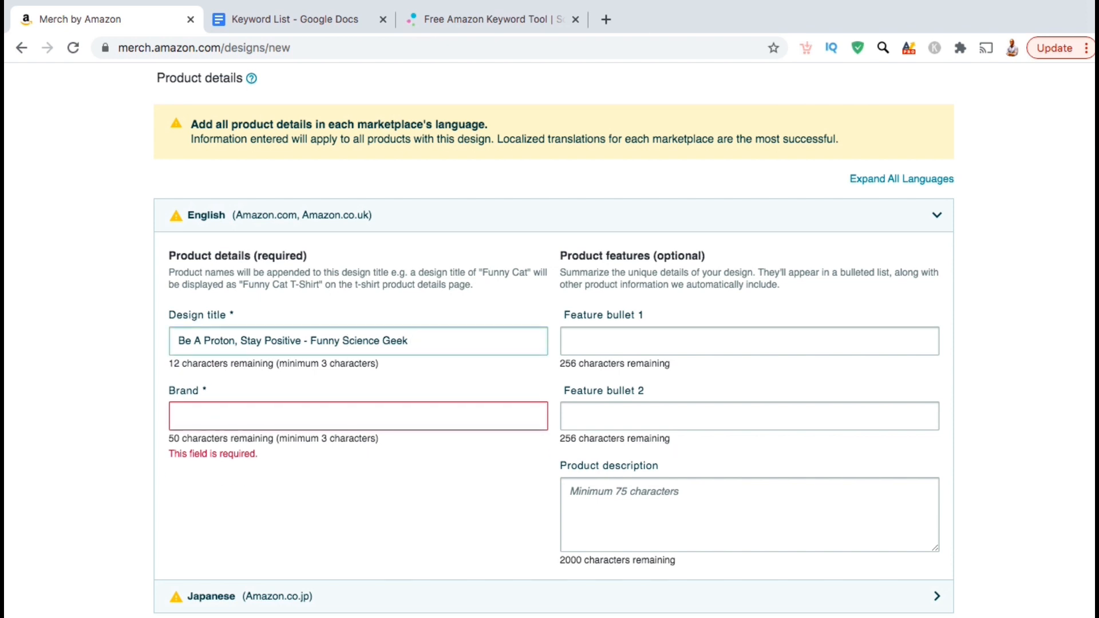
type("Hoodie")
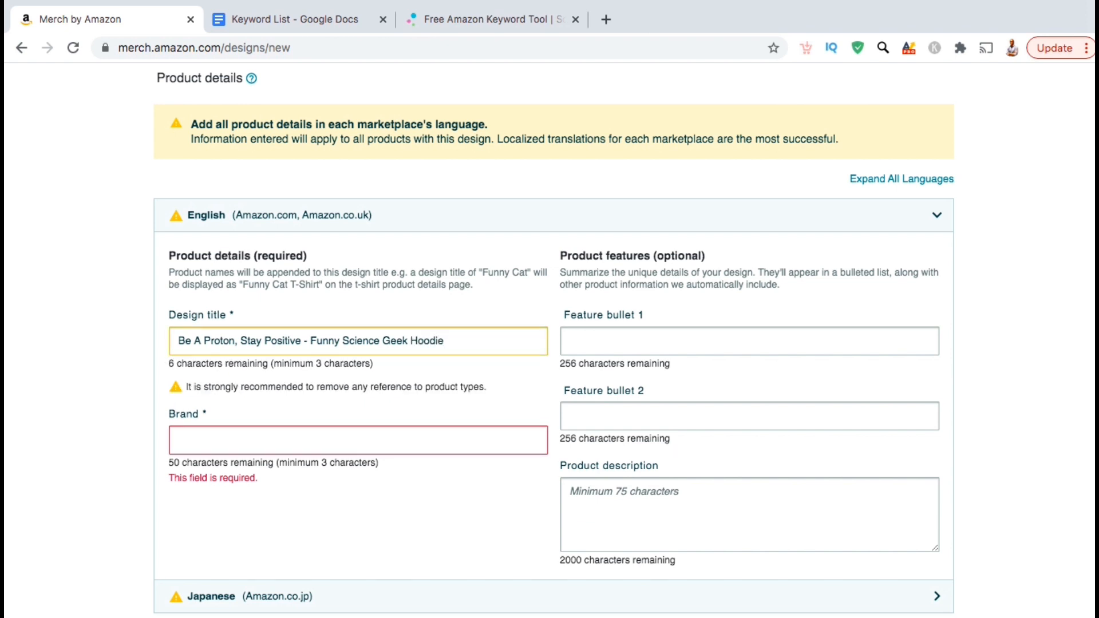
Step: Remove the product type Hoodie from the end of the English design title
left_click_drag(486, 388, 178, 389)
left_click(248, 403)
left_click_drag(446, 341, 409, 342)
key("BackSpace")
left_click(430, 383)
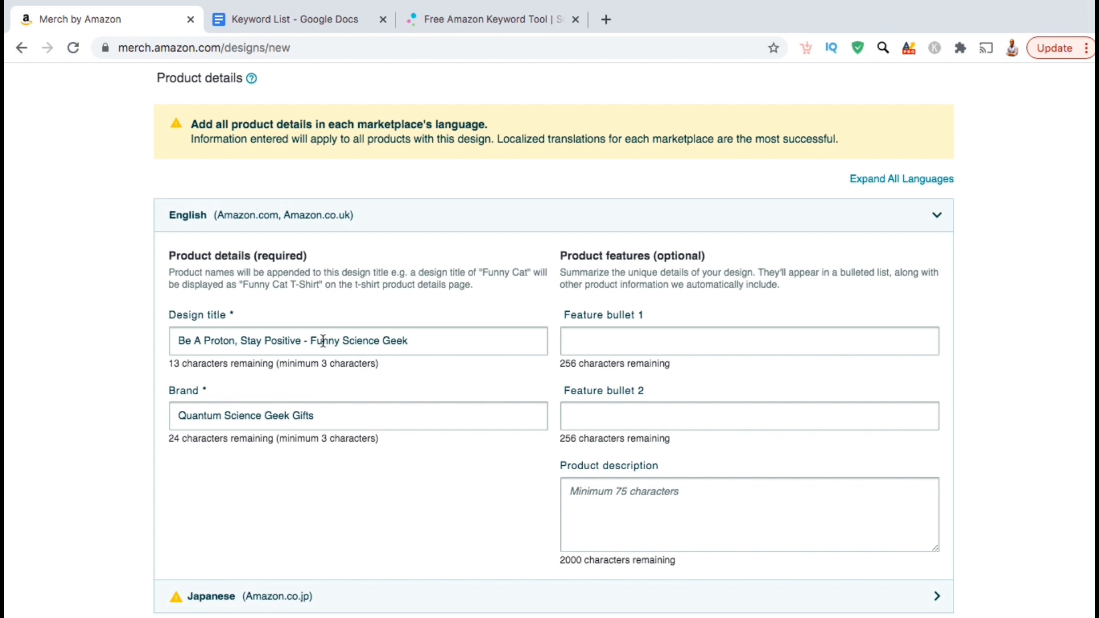
Step: Review the keyword phrases used in the English design title and the brand name
left_click_drag(312, 338, 410, 340)
left_click(405, 384)
left_click(319, 417)
left_click_drag(319, 416, 224, 416)
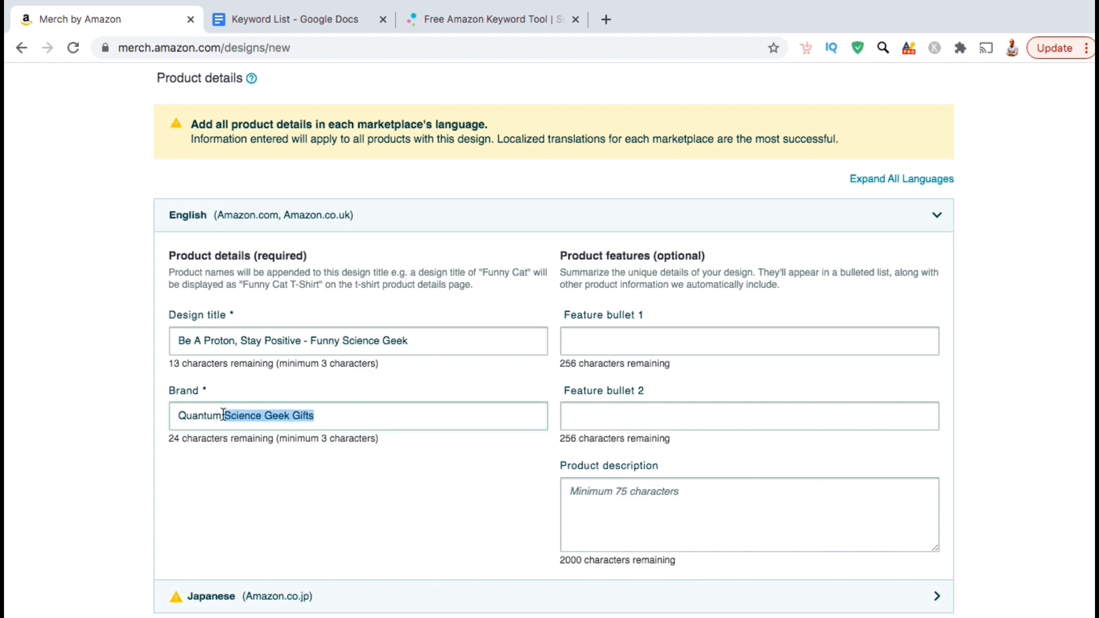
left_click(426, 466)
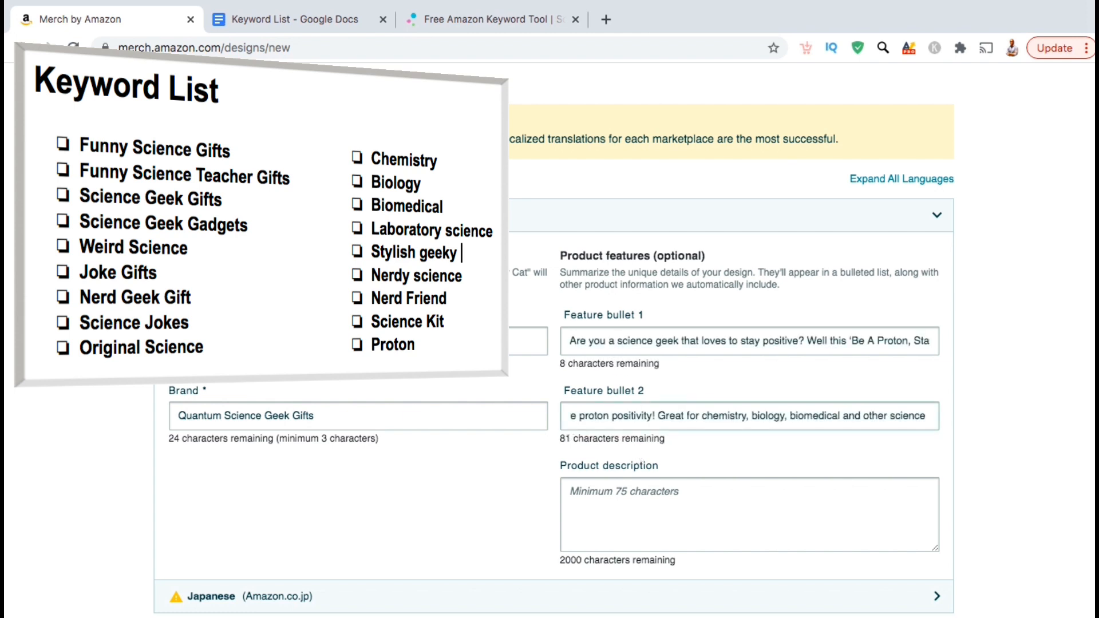
Step: Complete the last sentence of the English feature bullet 2 with the word "geeks."
type("geeks.")
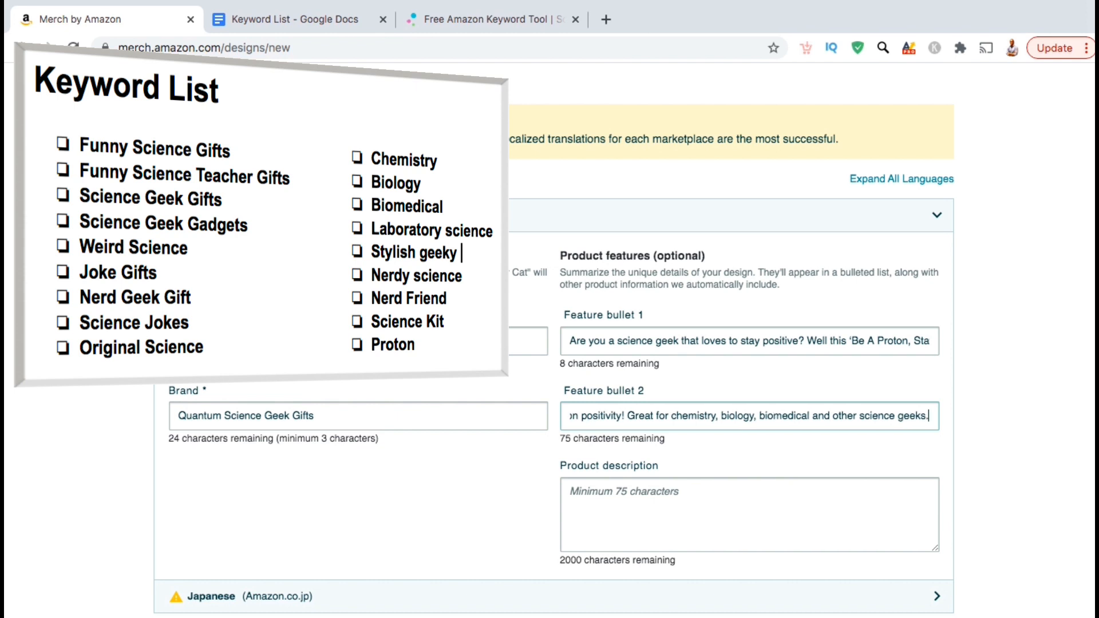
left_click(826, 446)
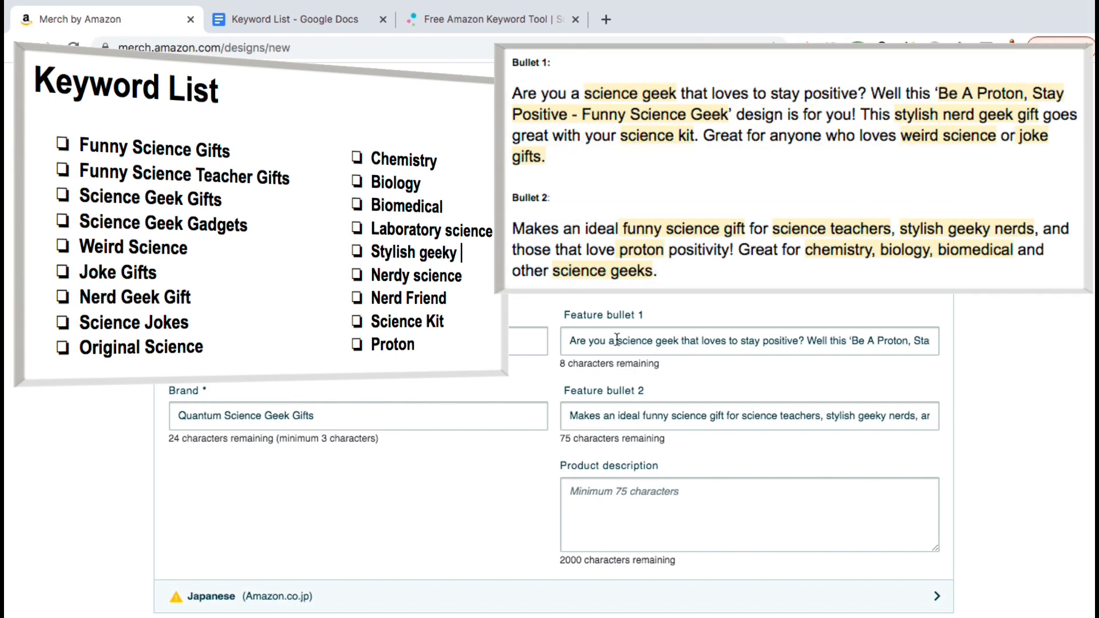
Step: Examine the keyword phrases used in feature bullets 1 and 2 of the English product features
left_click_drag(619, 340, 679, 341)
left_click(839, 339)
mouse_move(852, 341)
left_mouse_down()
mouse_move(924, 343)
mouse_move(852, 341)
mouse_move(865, 341)
left_mouse_up()
left_click(900, 344)
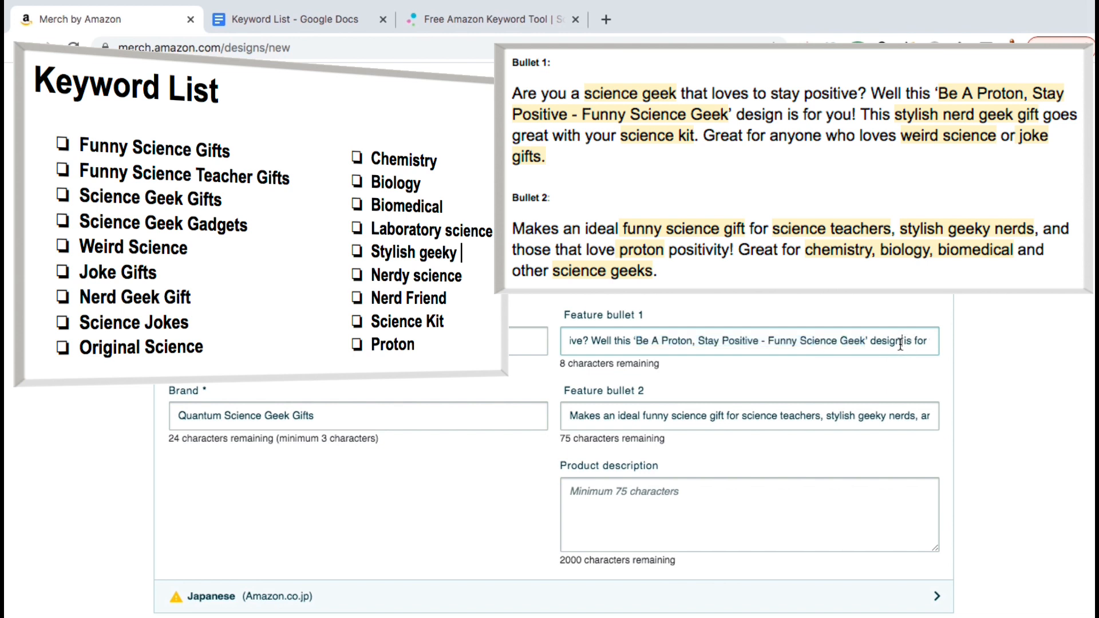
left_click_drag(872, 342, 928, 372)
left_click(928, 372)
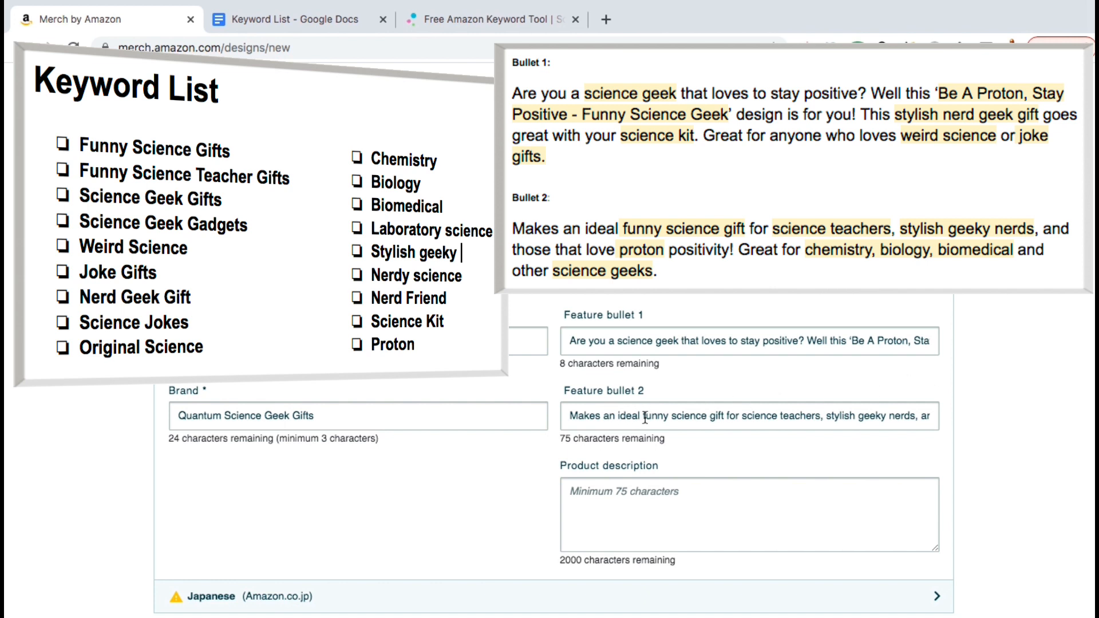
left_click_drag(644, 417, 791, 416)
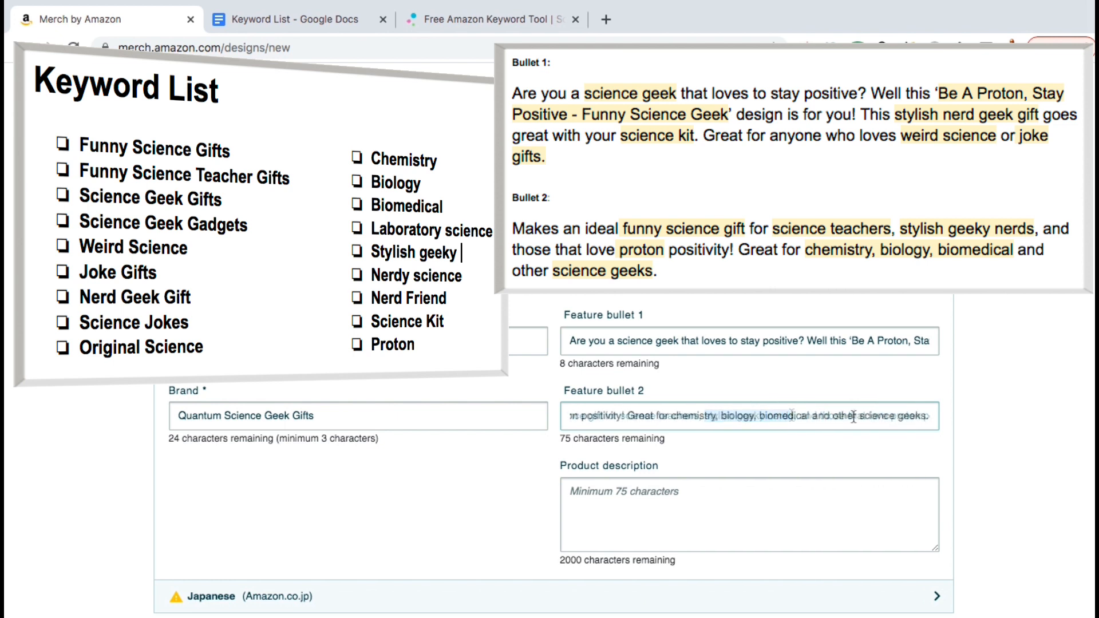
left_click_drag(859, 416, 926, 415)
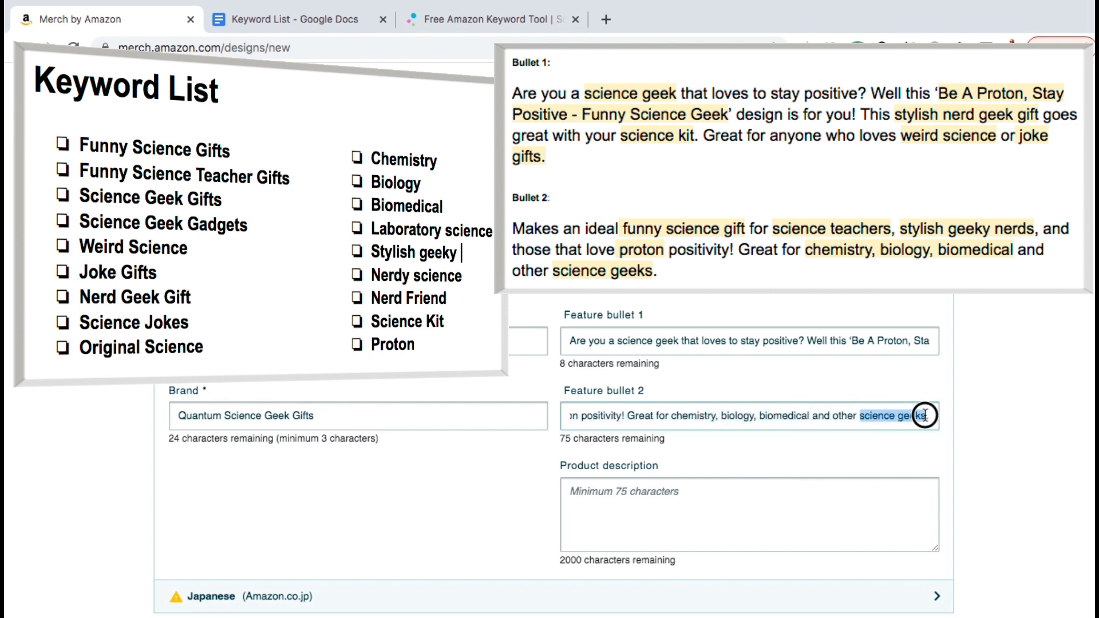
left_click(1003, 409)
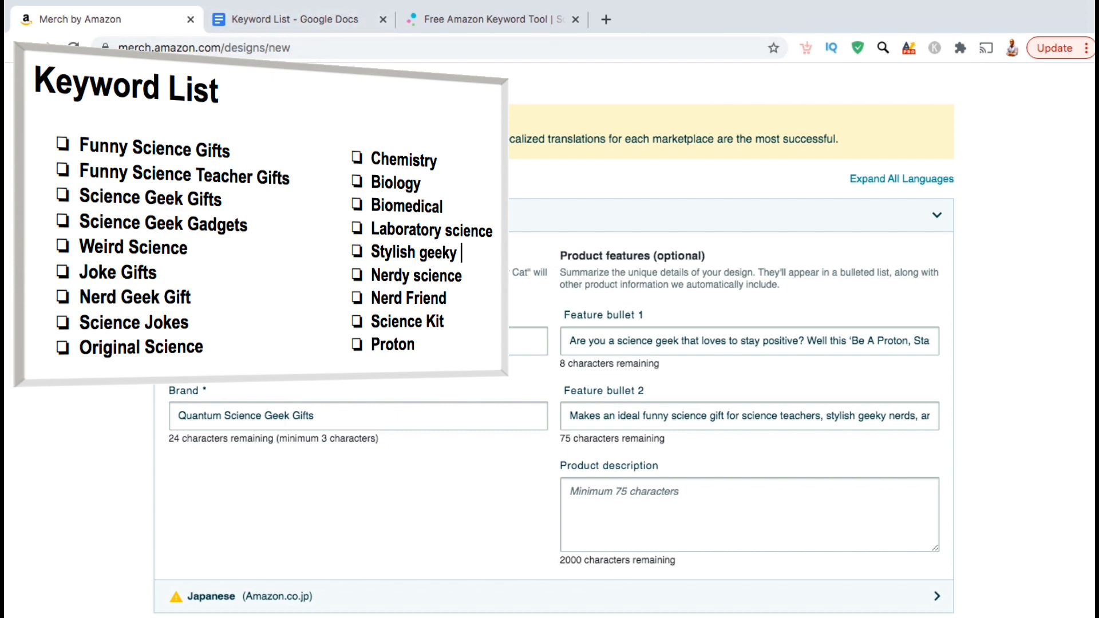
Step: Write the English product description for the 'Be A Proton, Stay Positive - Funny Science Geek' design, ending with "design from Quantum Science Geek Gifts!"
left_click(611, 490)
type("The ")
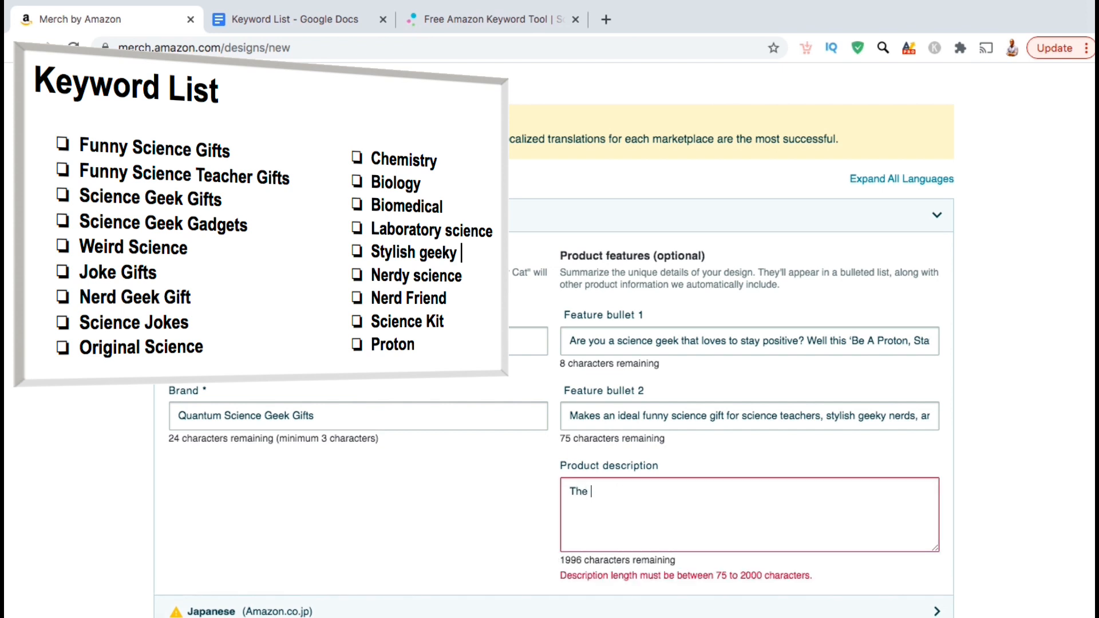
type("'Stay Positive - Funny Science")
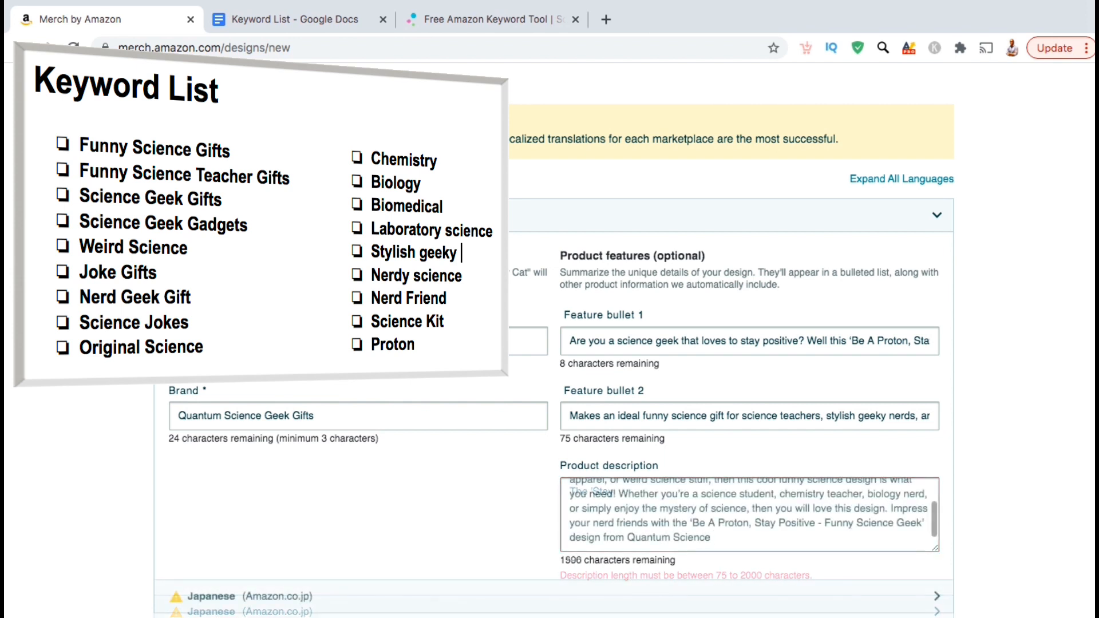
type("Geek Gif")
type("ts!")
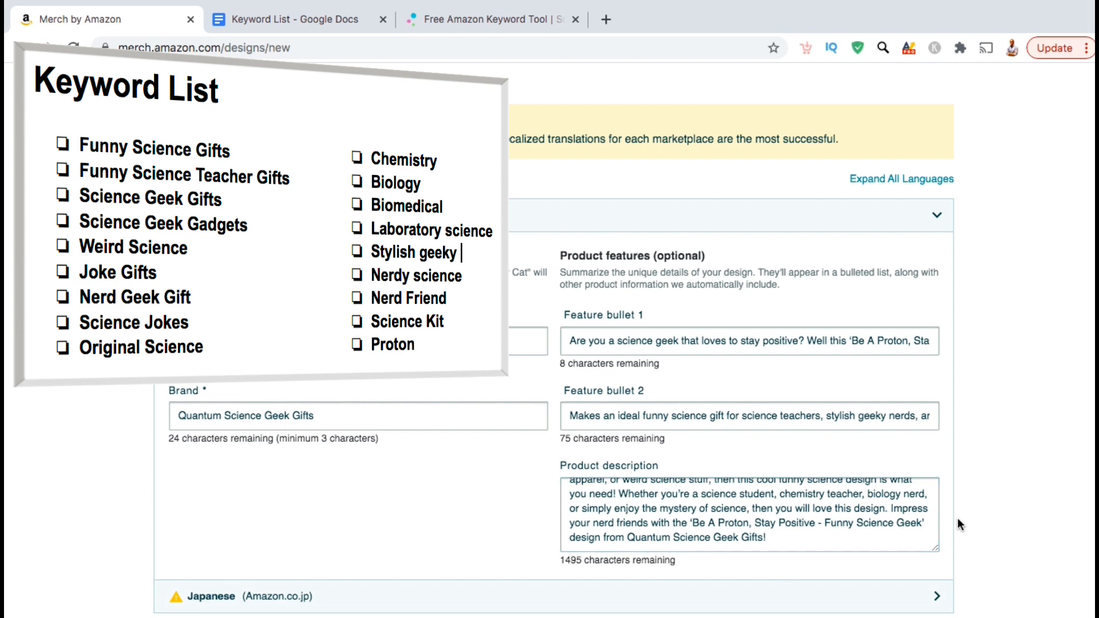
Step: Enlarge the product description box to show its full text and examine the keyword phrases, repeated design title and brand name in it
scroll(957, 517, "down", 3)
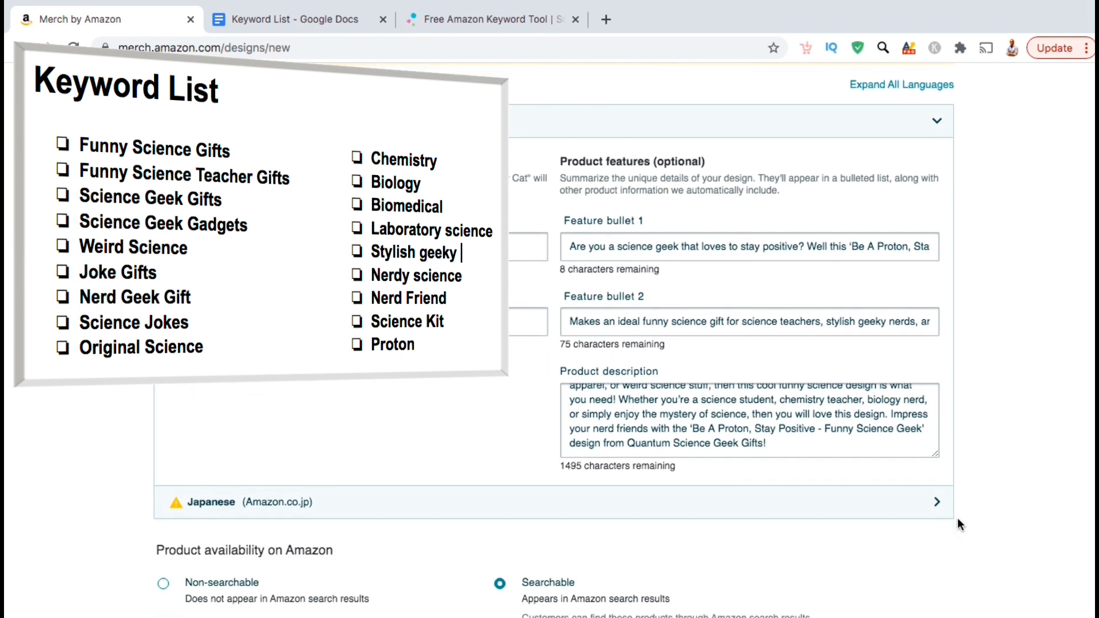
left_click_drag(936, 454, 935, 501)
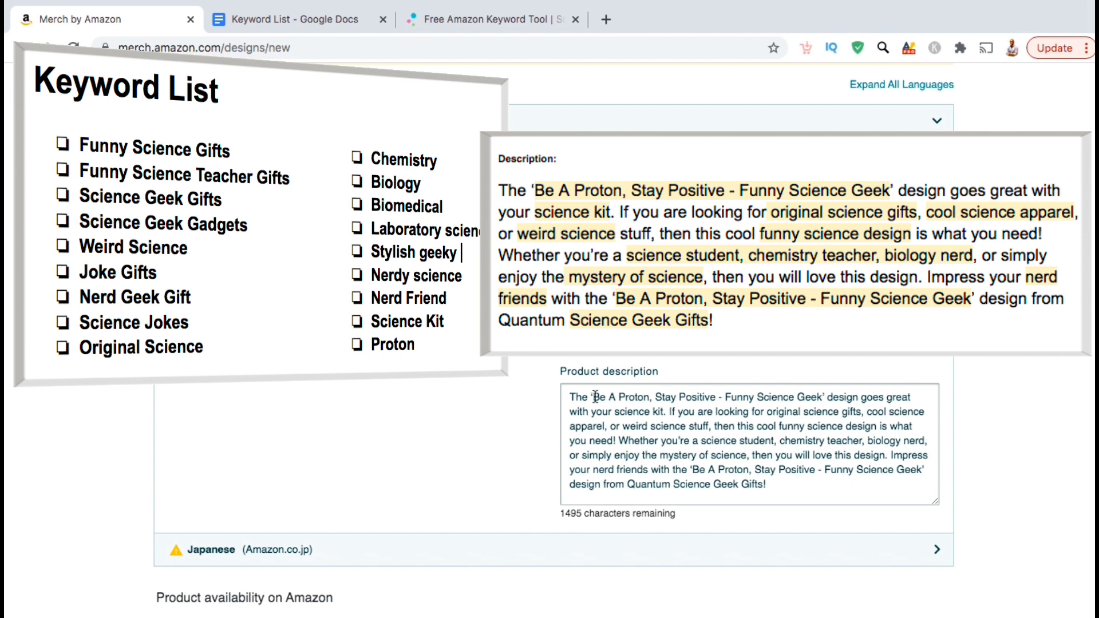
left_click_drag(594, 397, 821, 399)
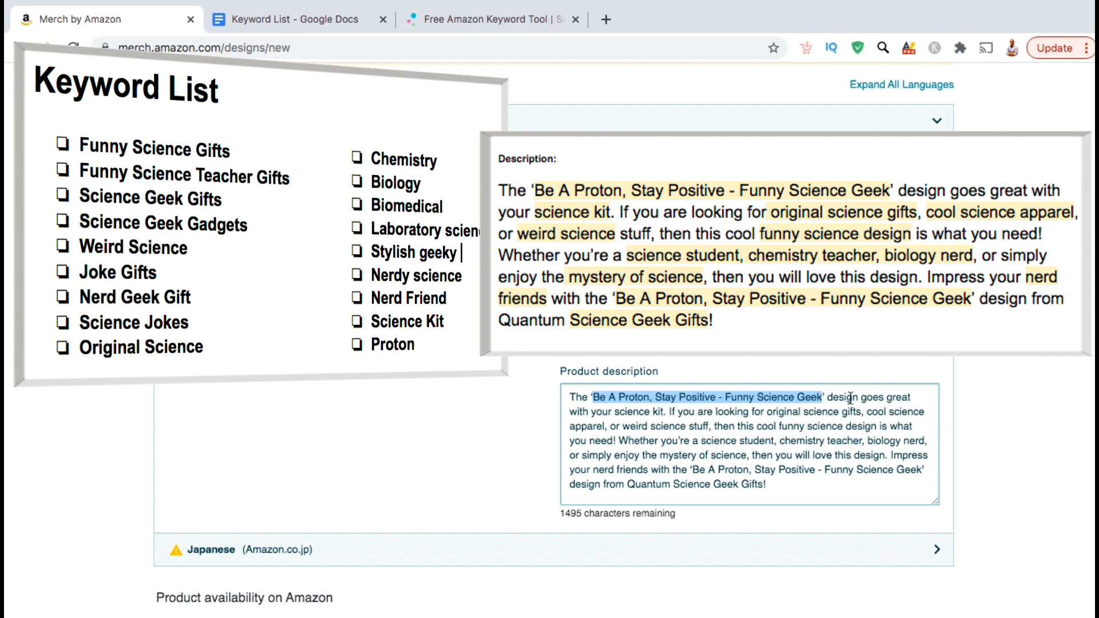
left_click(613, 417)
left_click_drag(615, 413, 661, 411)
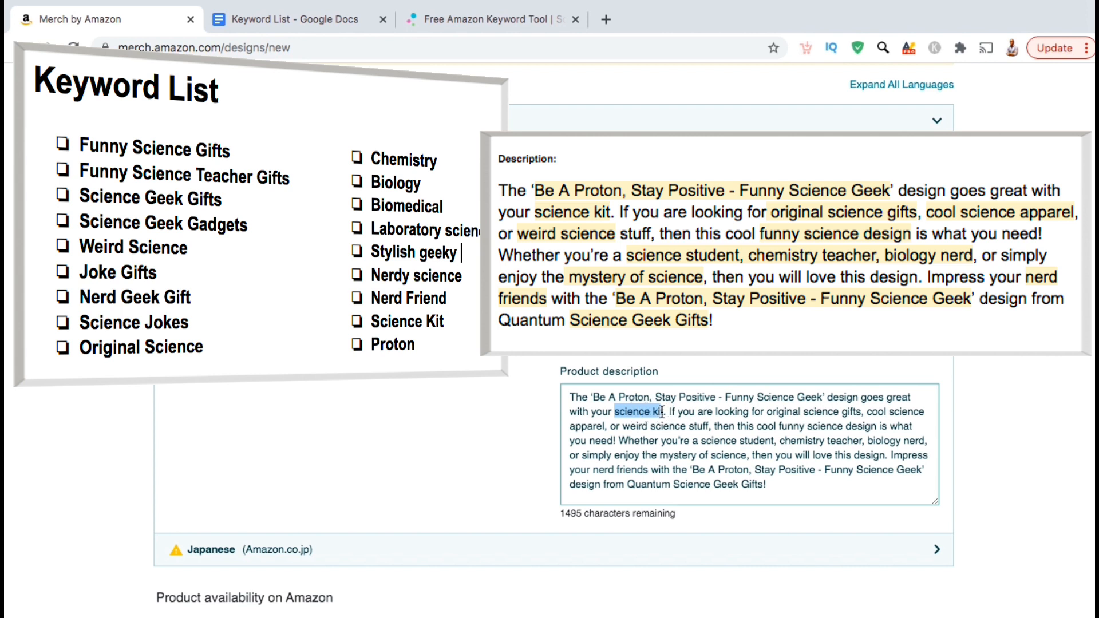
left_click_drag(767, 412, 714, 428)
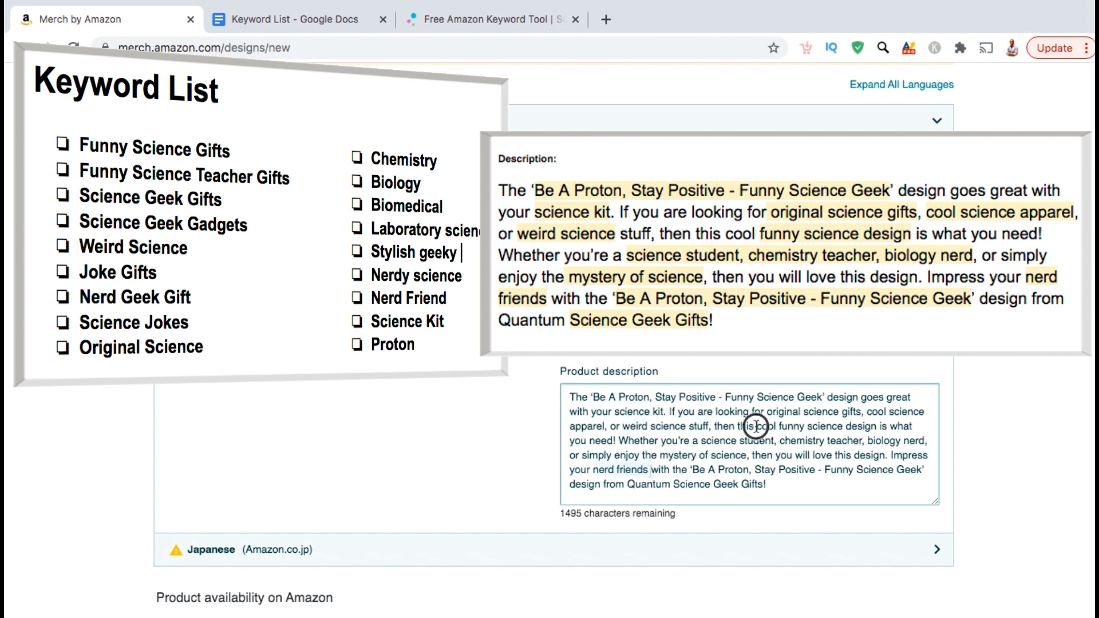
left_click_drag(651, 470, 593, 470)
left_click_drag(694, 471, 920, 474)
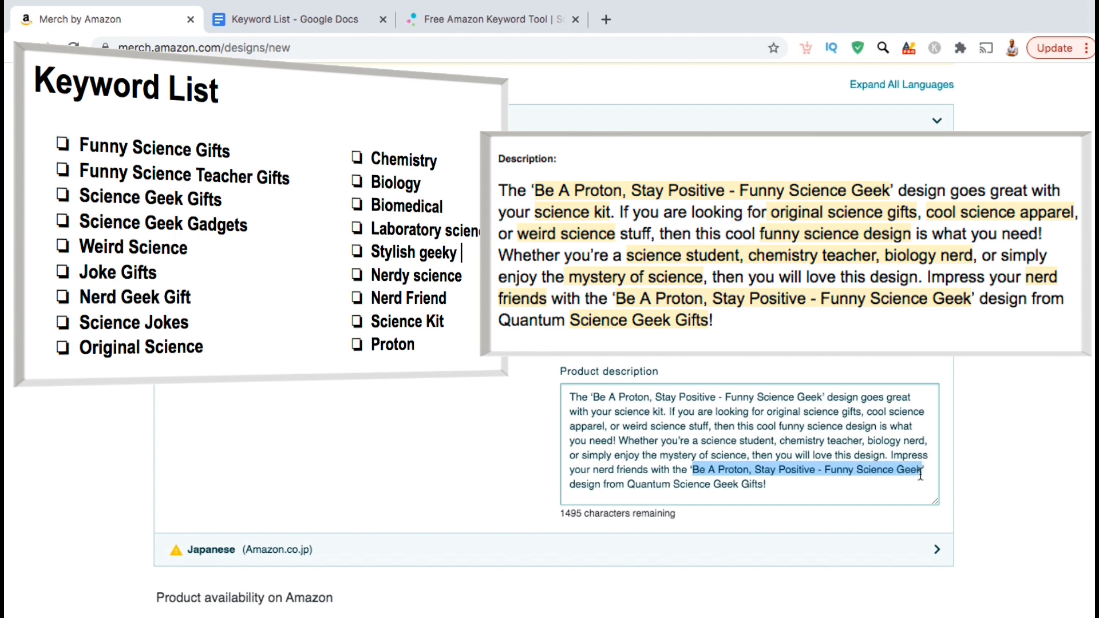
left_click(703, 498)
left_click_drag(627, 488, 766, 484)
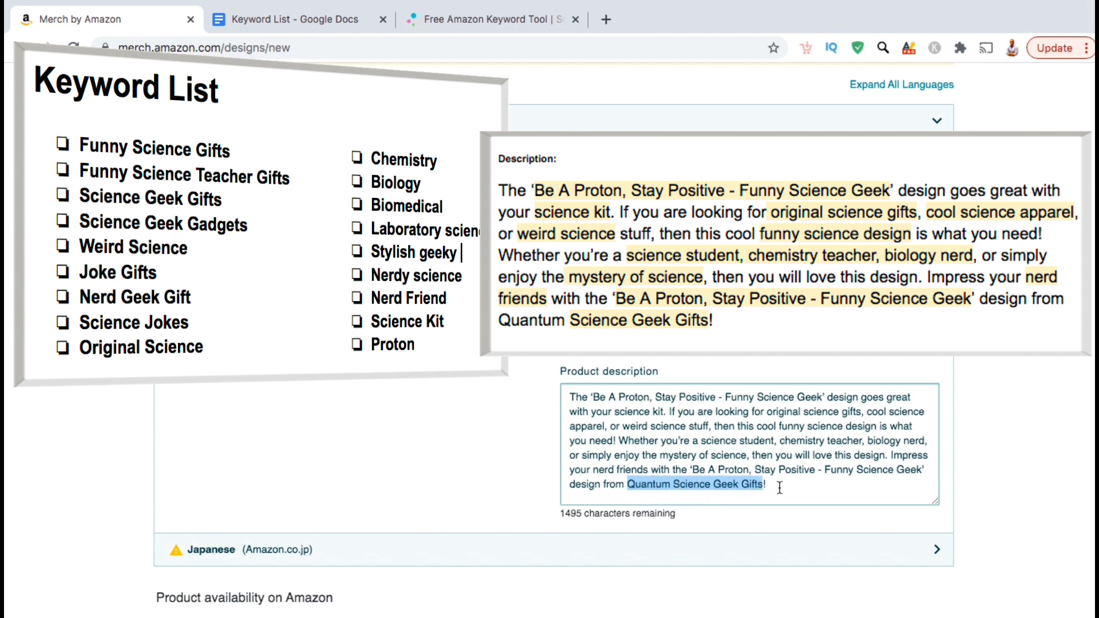
left_click(779, 486)
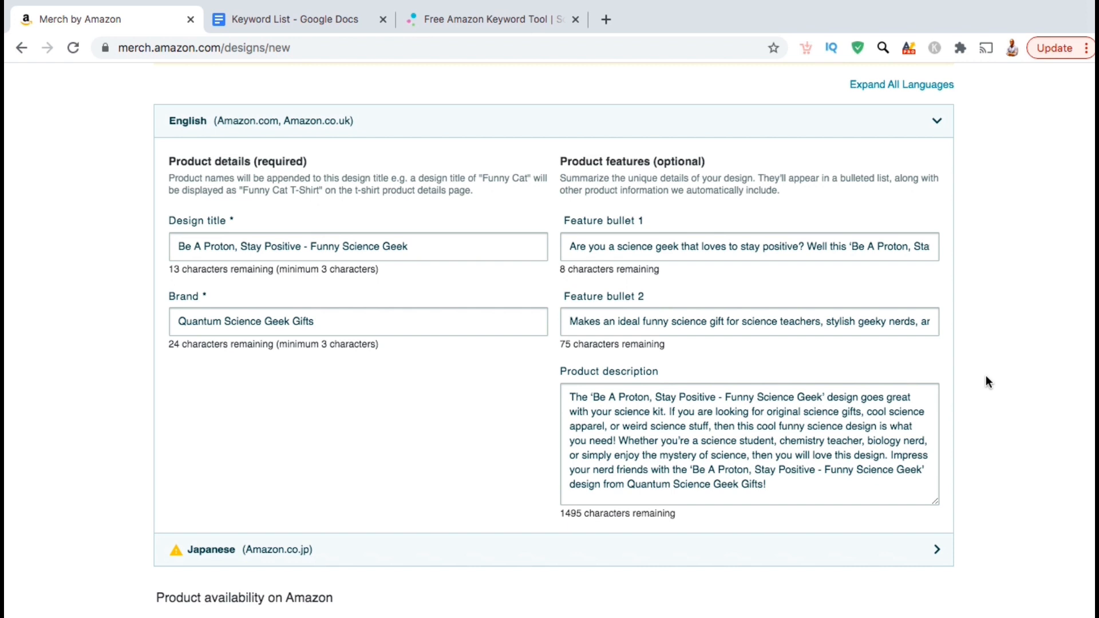
Step: Collapse the English product details and expand the Japanese (Amazon.co.jp) details
left_click(937, 121)
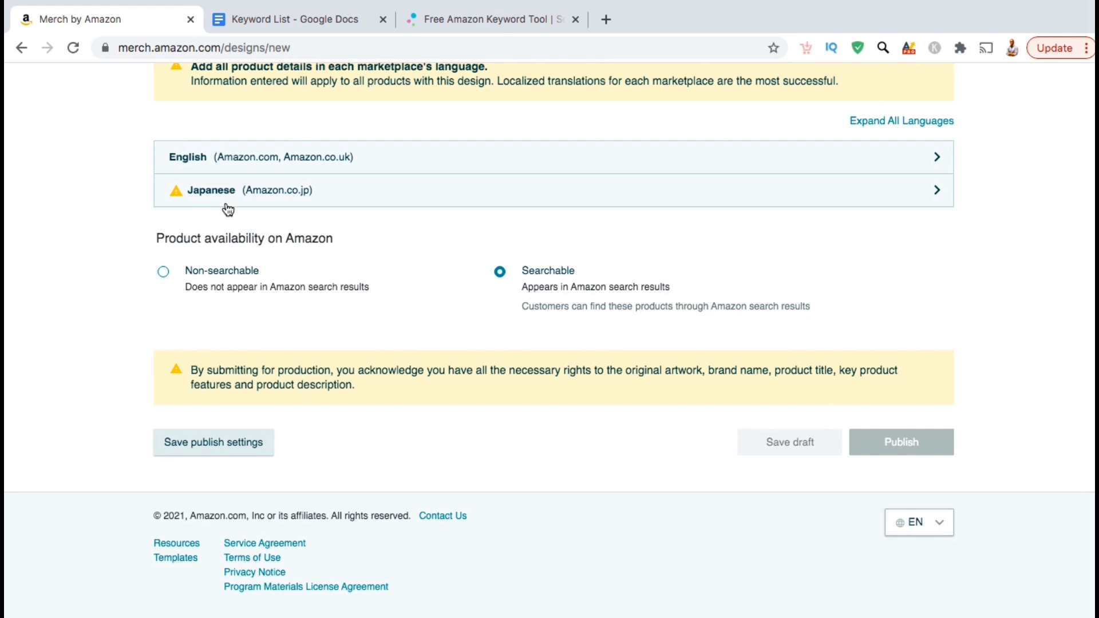
scroll(228, 210, "up", 1)
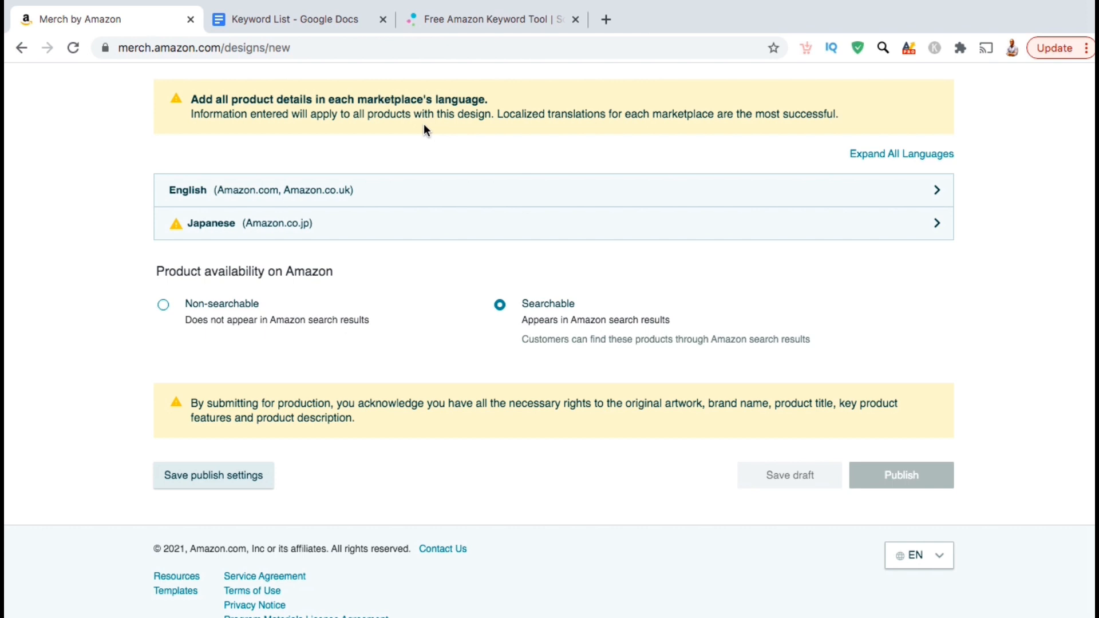
left_click(916, 233)
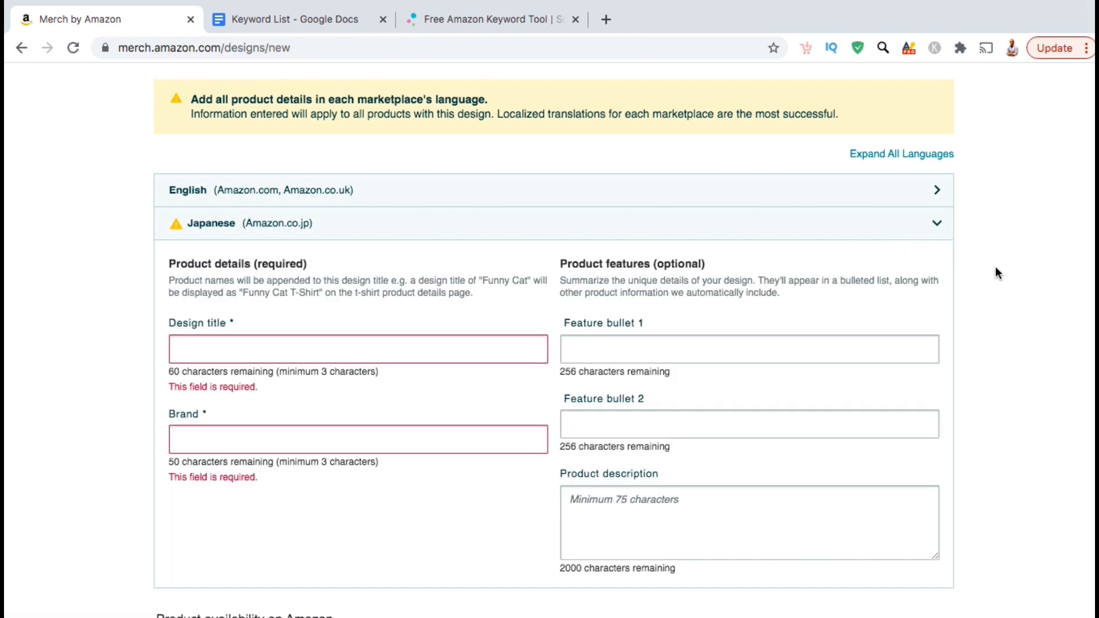
scroll(996, 269, "down", 2)
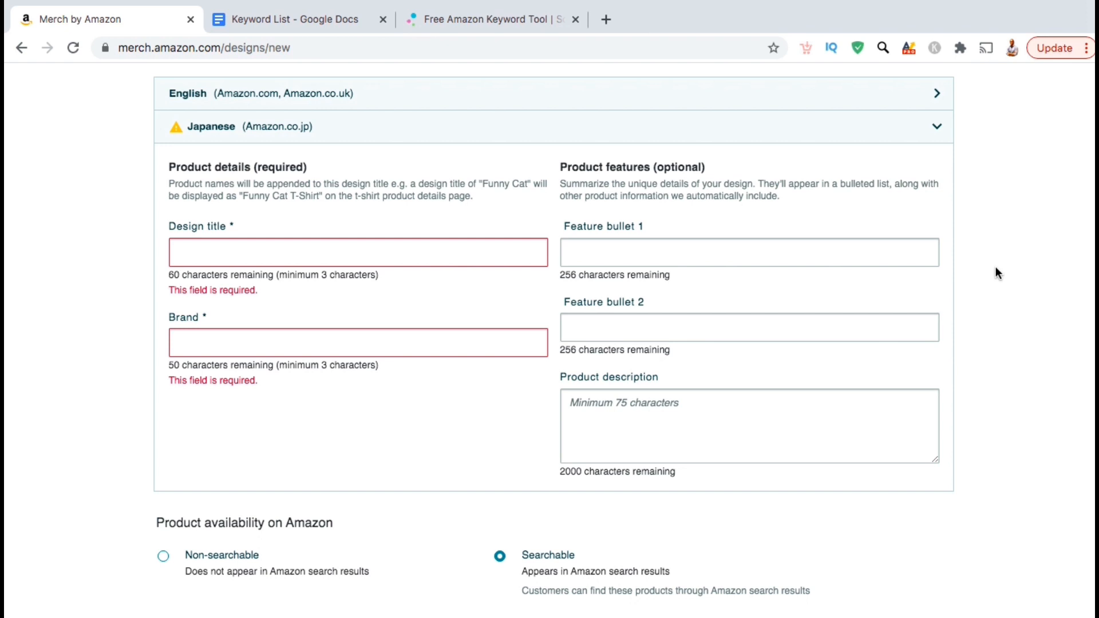
Step: Search Google for "google translations" in a new browser tab
left_click(606, 19)
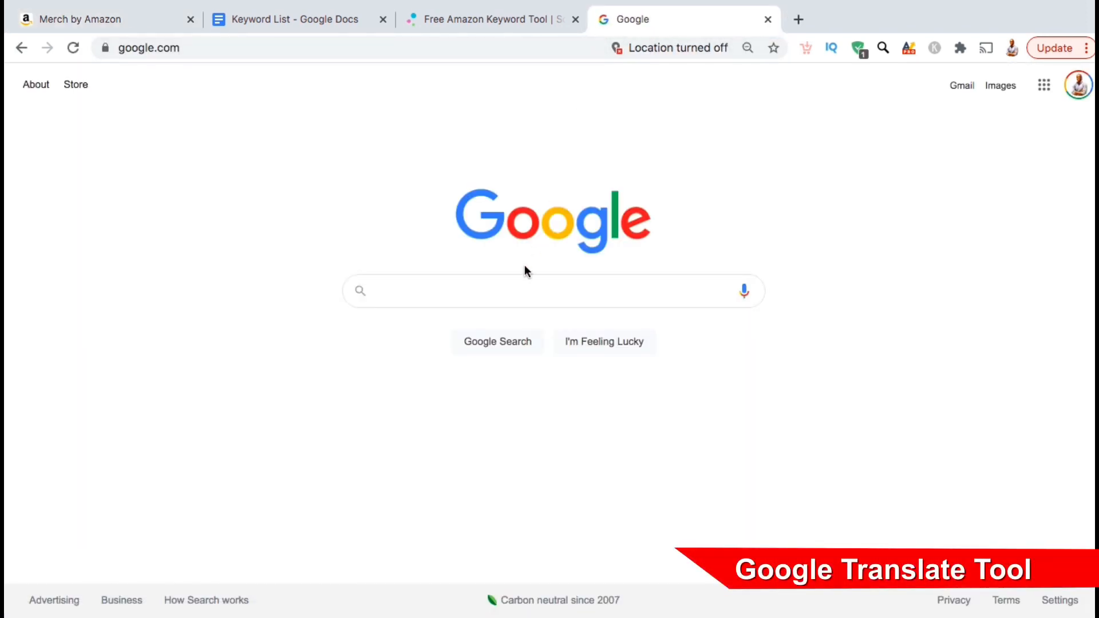
left_click(521, 289)
type("goog")
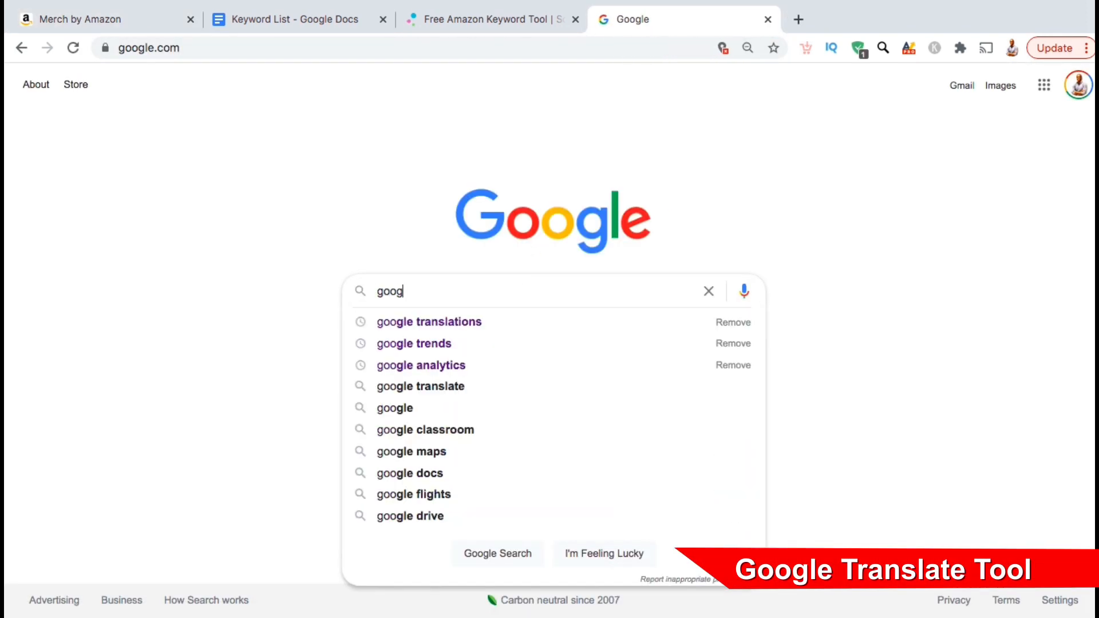
type("le translations")
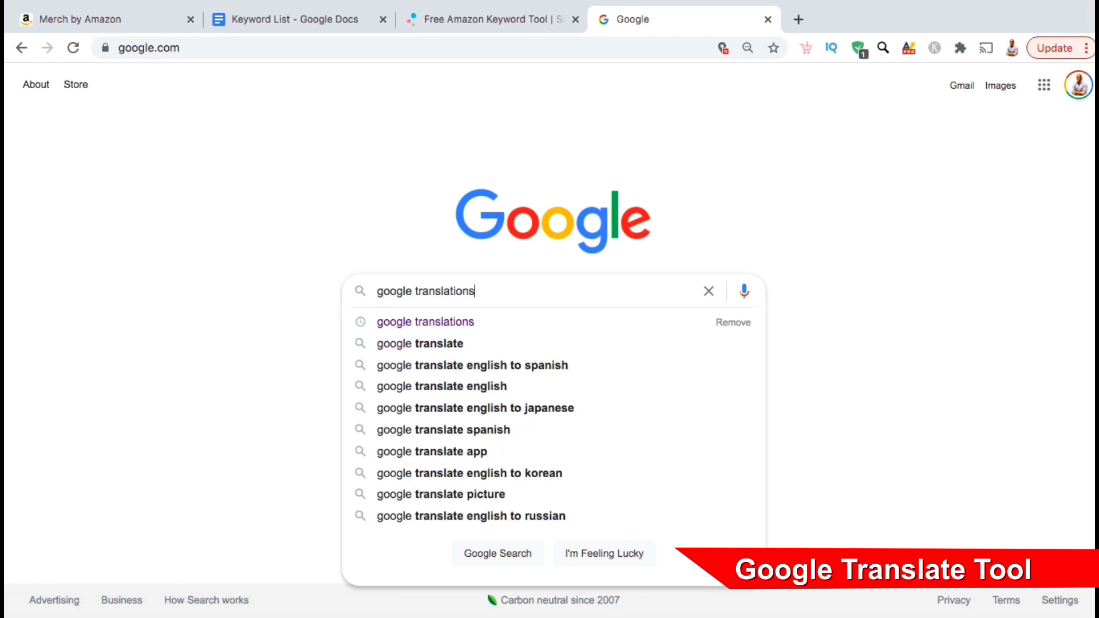
key("Return")
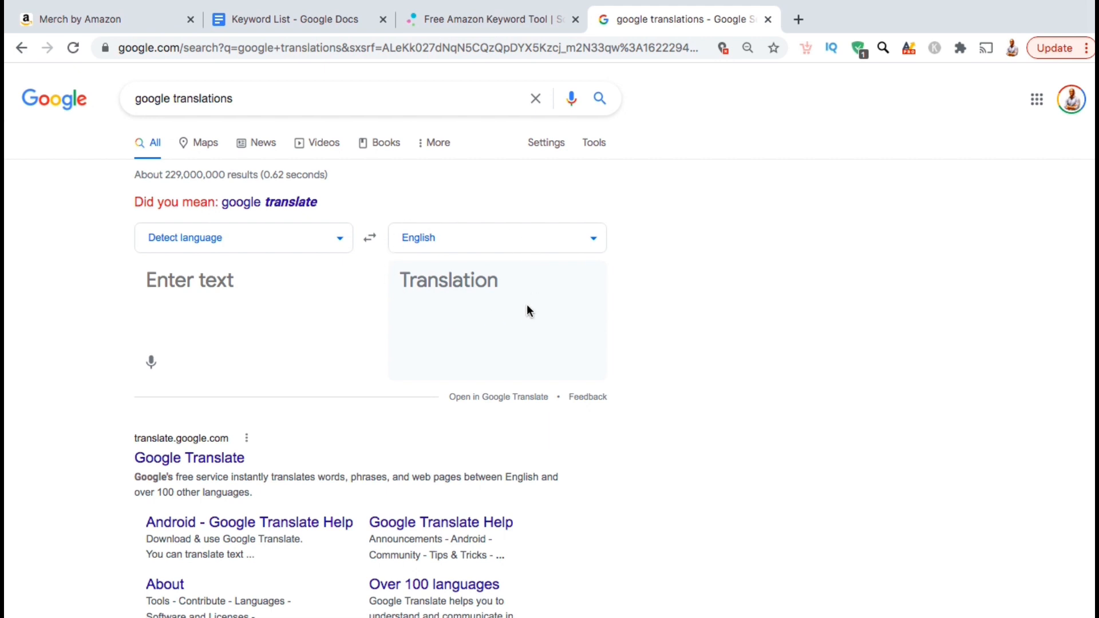
Step: Set the translator's target language to Japanese
left_click(577, 253)
scroll(384, 397, "down", 1)
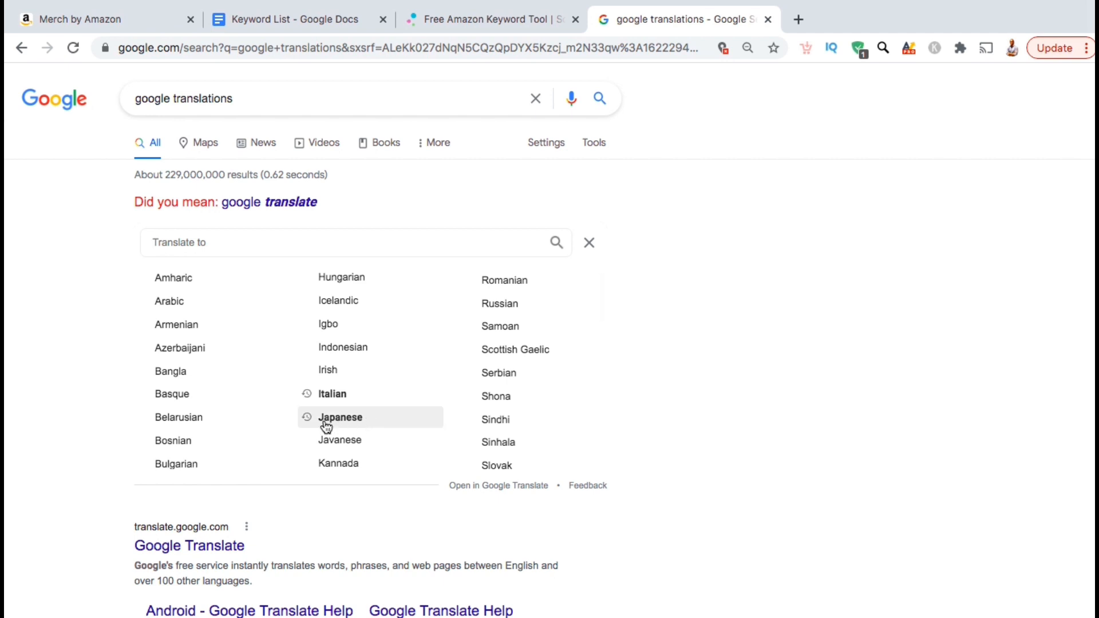
left_click(357, 420)
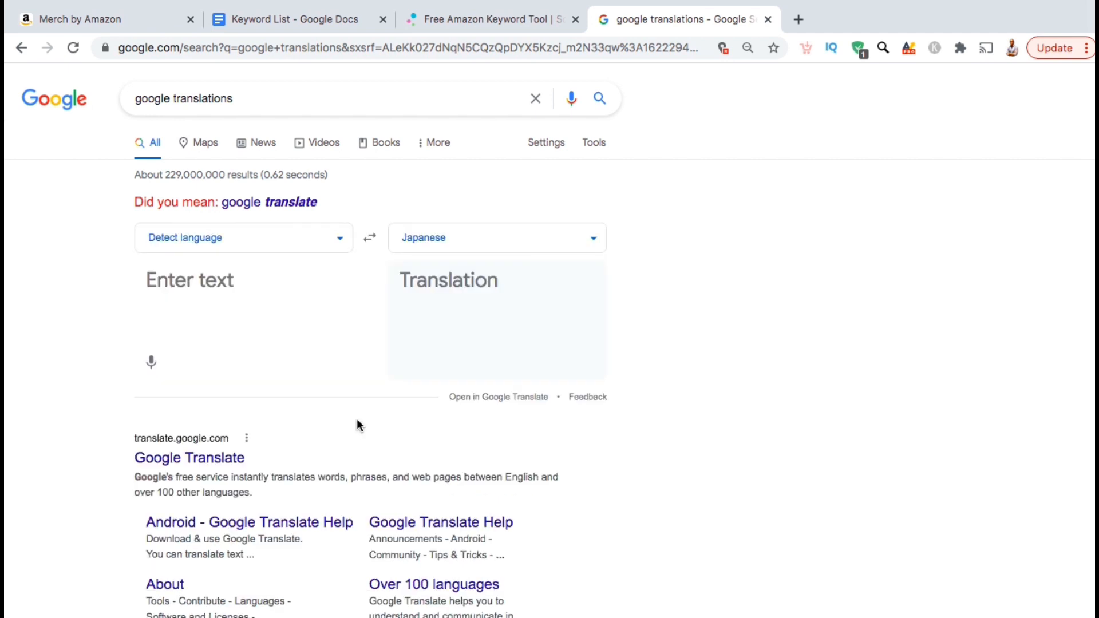
Step: Copy the English design title "Be A Proton, Stay Positive - Funny Science Geek" from the Merch listing and translate it to Japanese in Google's translator
left_click(119, 22)
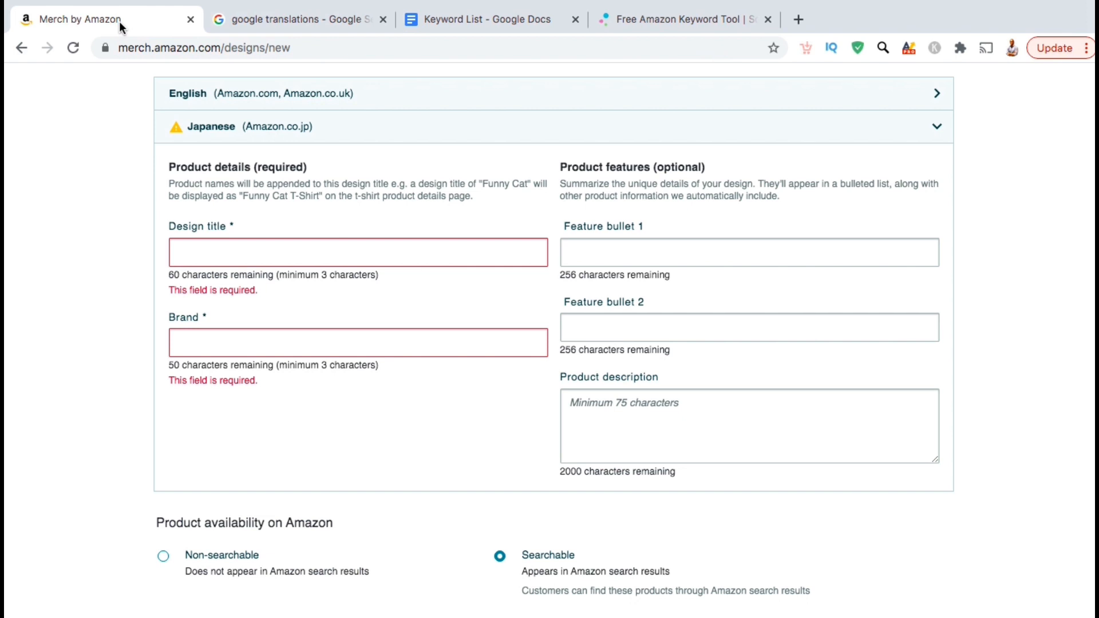
left_click(255, 95)
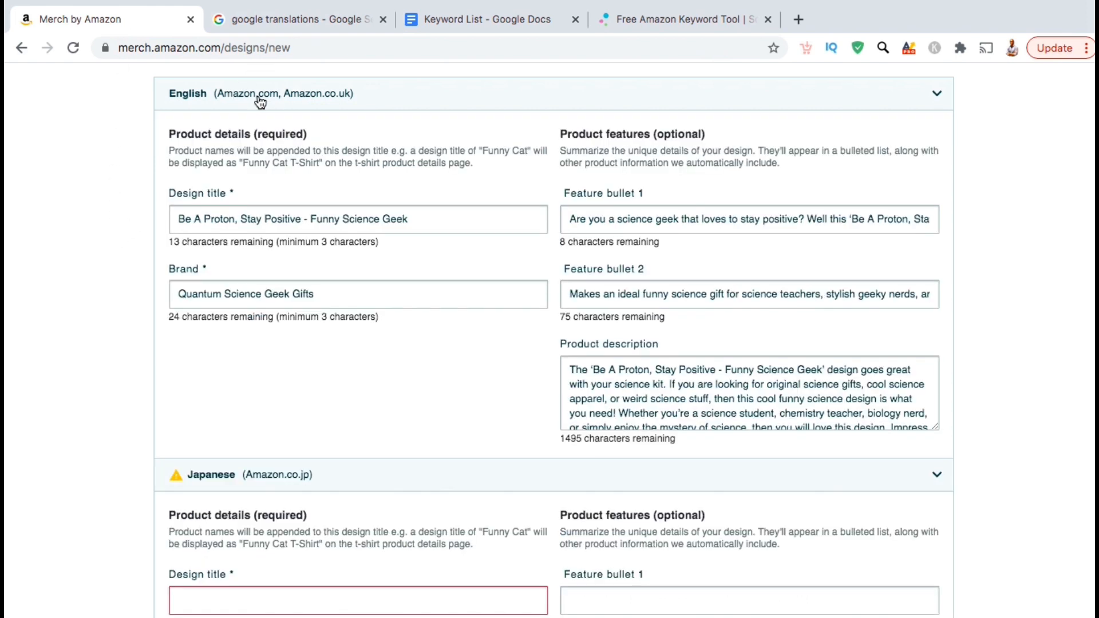
left_click_drag(420, 229, 179, 221)
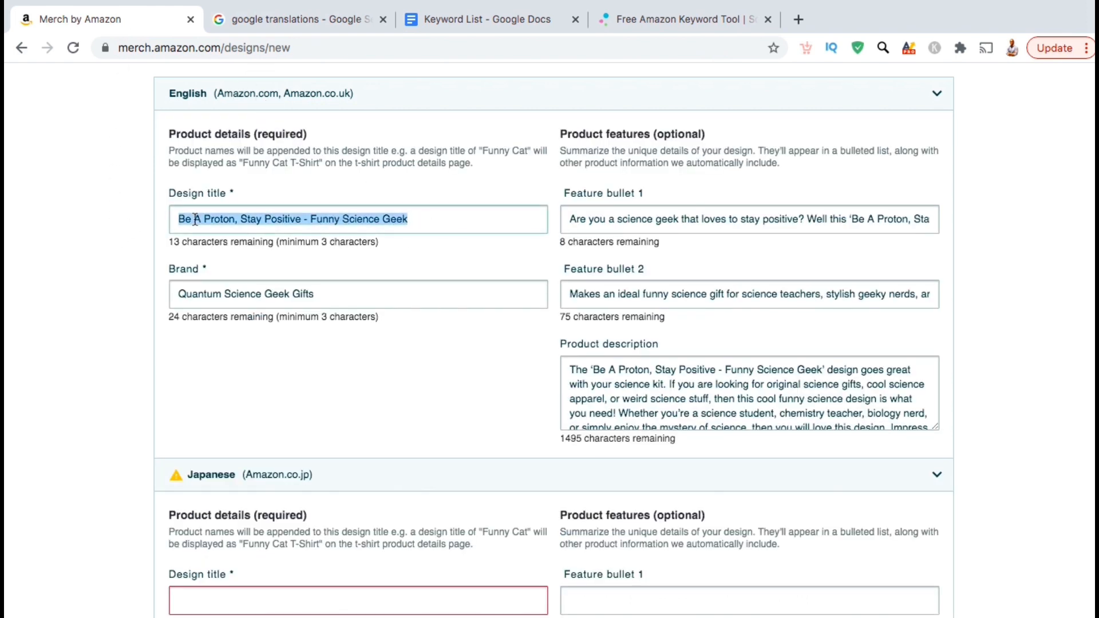
right_click(195, 220)
left_click(229, 332)
left_click(282, 23)
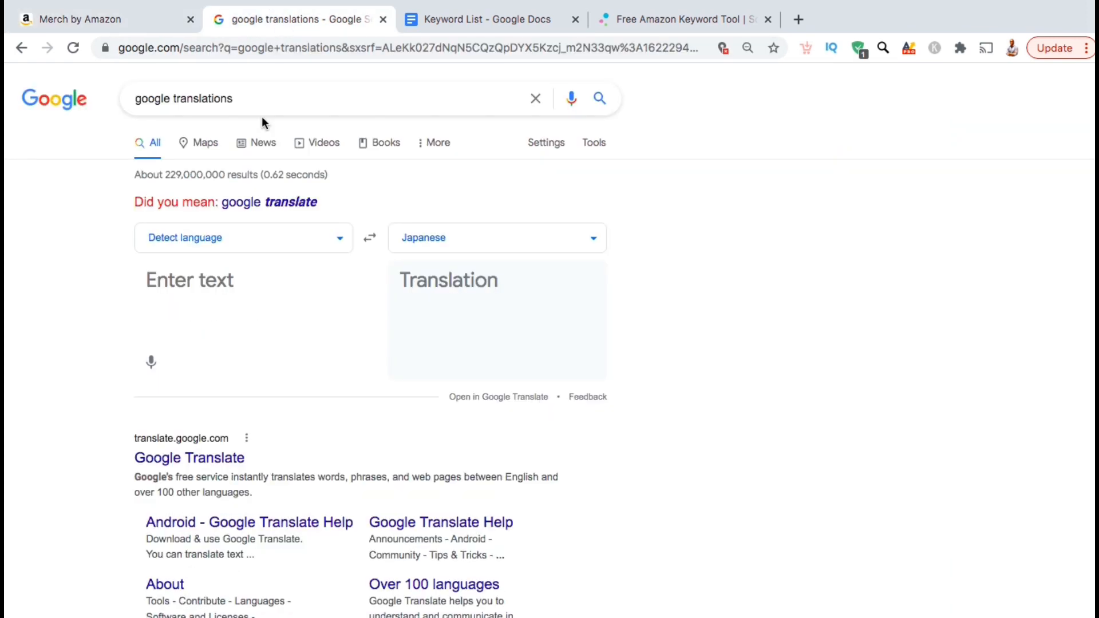
right_click(215, 287)
left_click(242, 391)
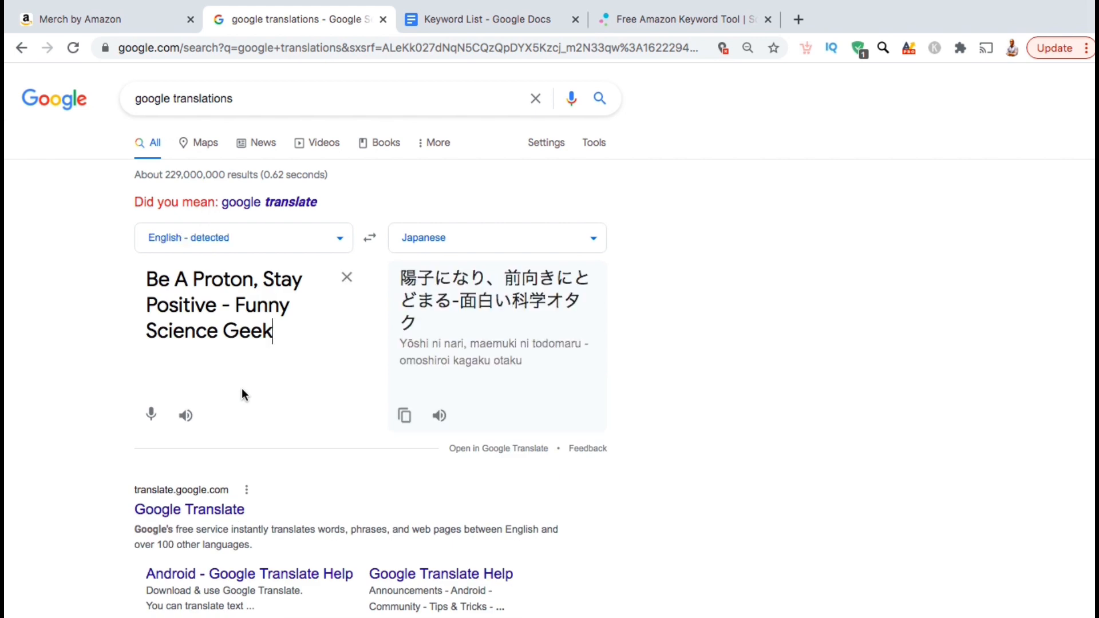
Step: Copy the translated title "陽子になり、前向きにとどまる-面白い科学オタク" into the Japanese design title of the Merch listing
triple_click(419, 284)
right_click(418, 283)
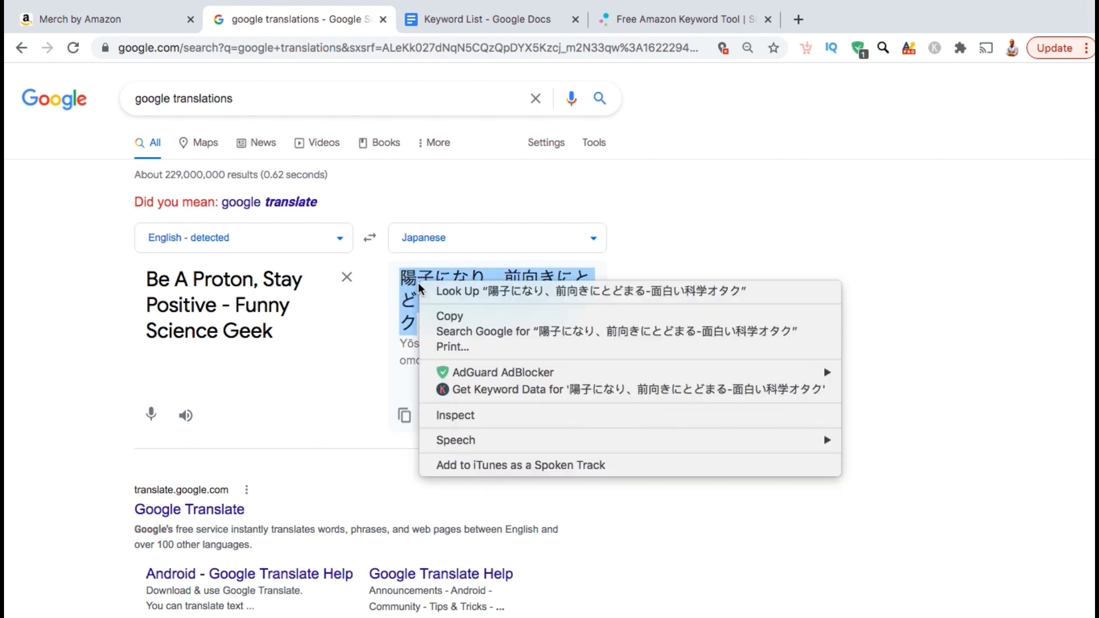
left_click(448, 315)
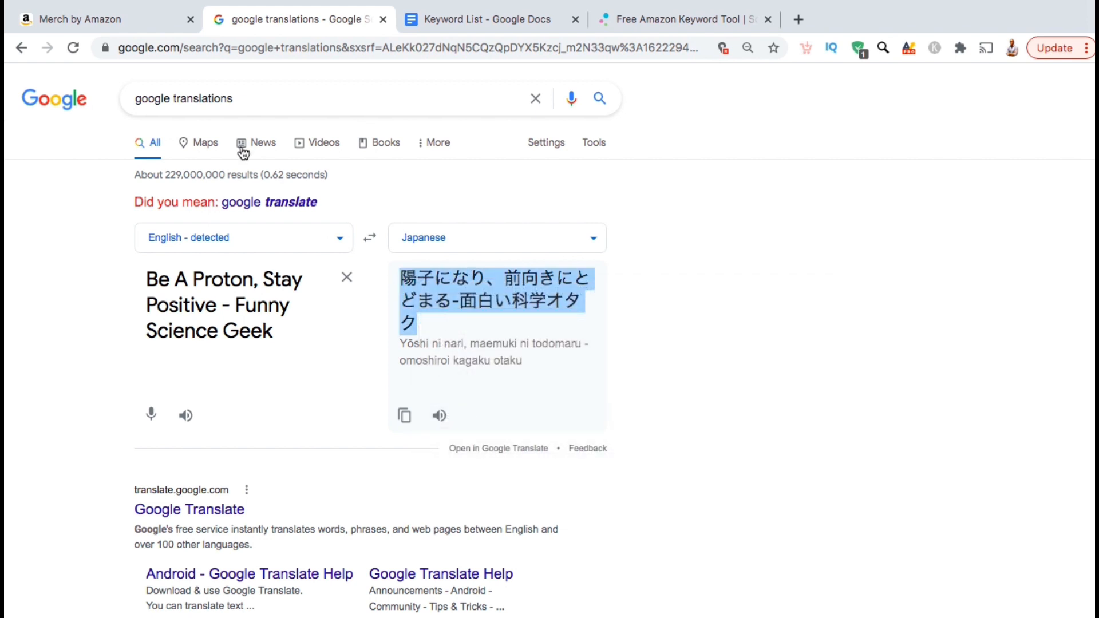
left_click(136, 25)
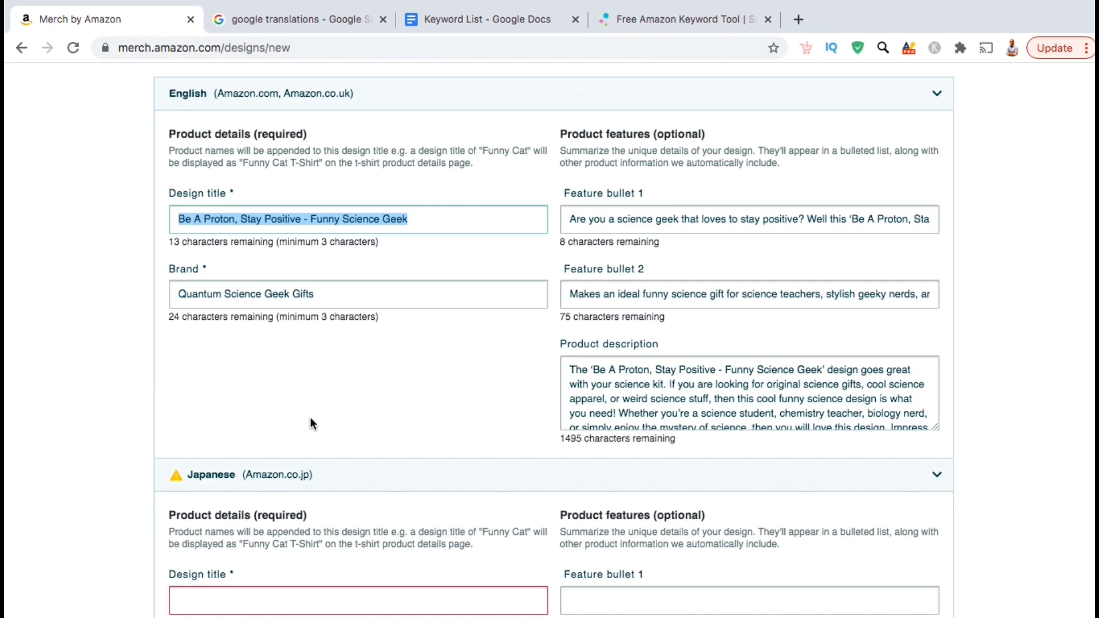
scroll(311, 417, "down", 3)
left_click(293, 493)
key("ctrl+v")
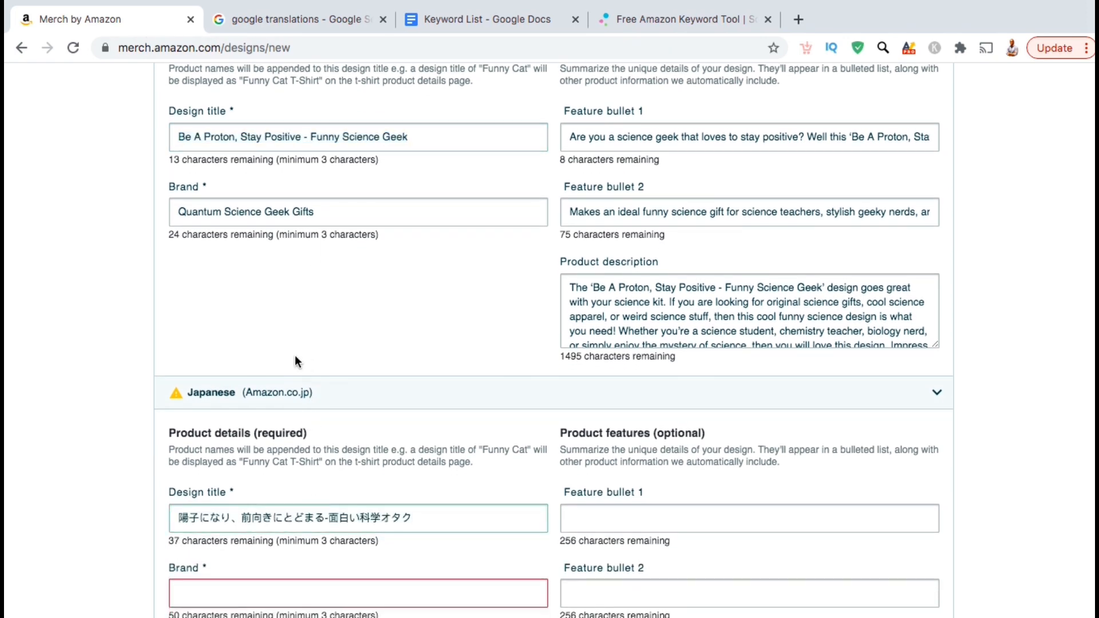
Step: Copy the English brand name "Quantum Science Geek Gifts"
triple_click(273, 215)
right_click(274, 214)
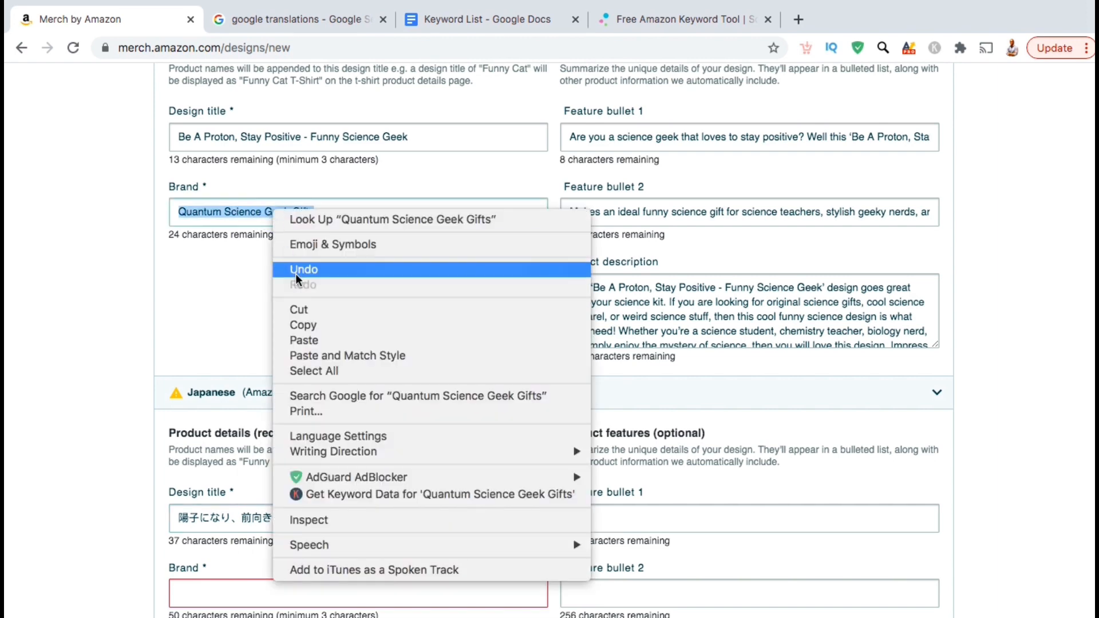
left_click(305, 321)
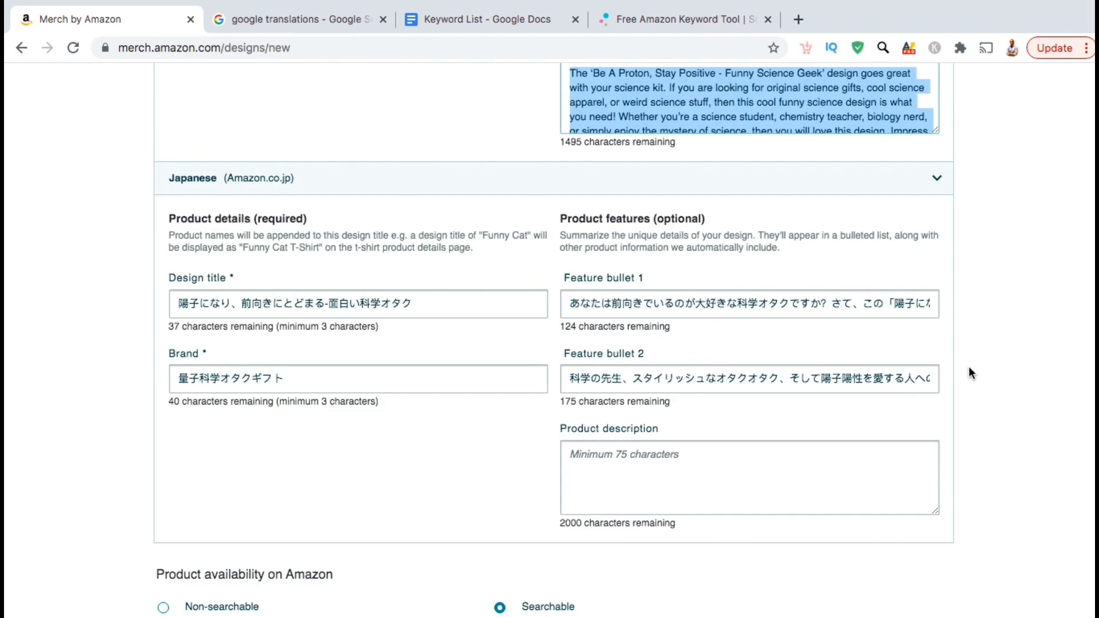
Step: Paste the Japanese translation of the product description into the Japanese description box and enlarge the box to show its full text
left_click(694, 456)
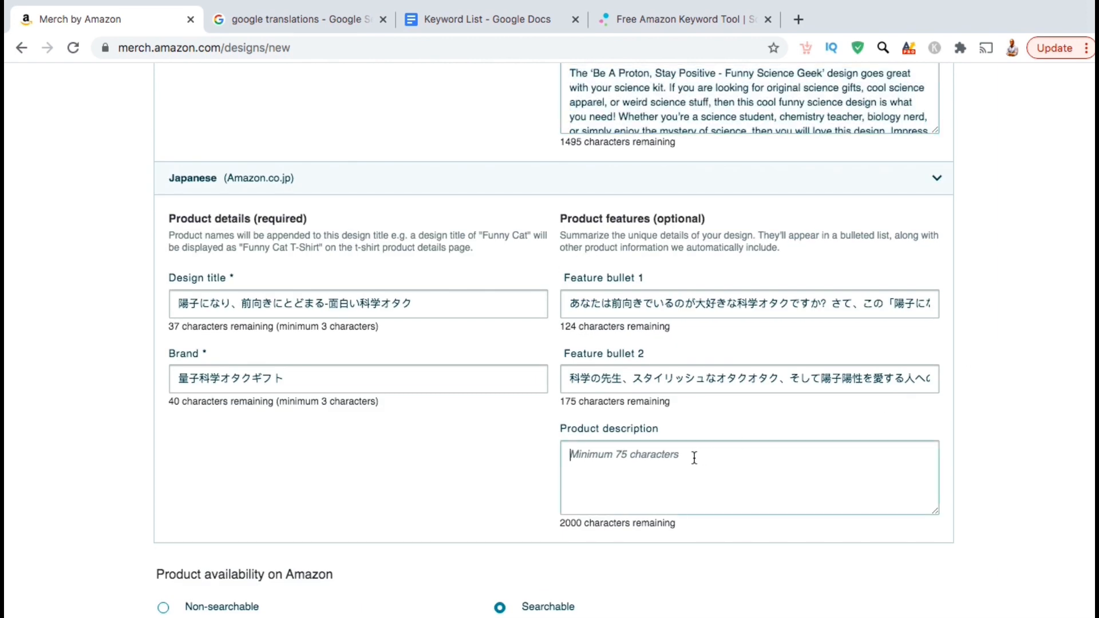
right_click(693, 455)
left_click(723, 479)
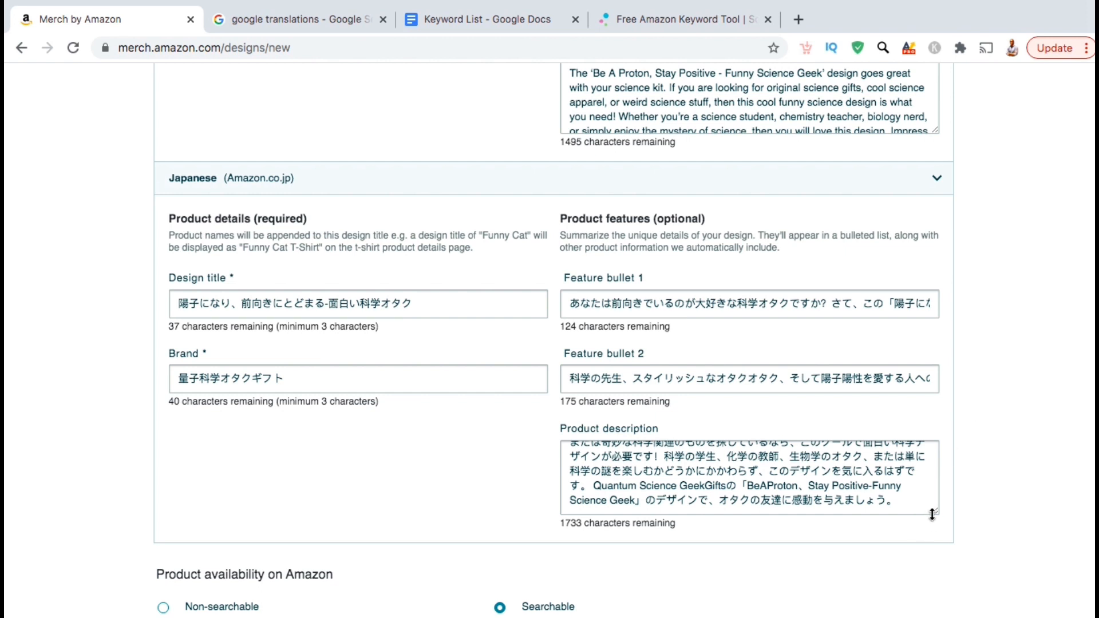
left_click_drag(932, 514, 936, 560)
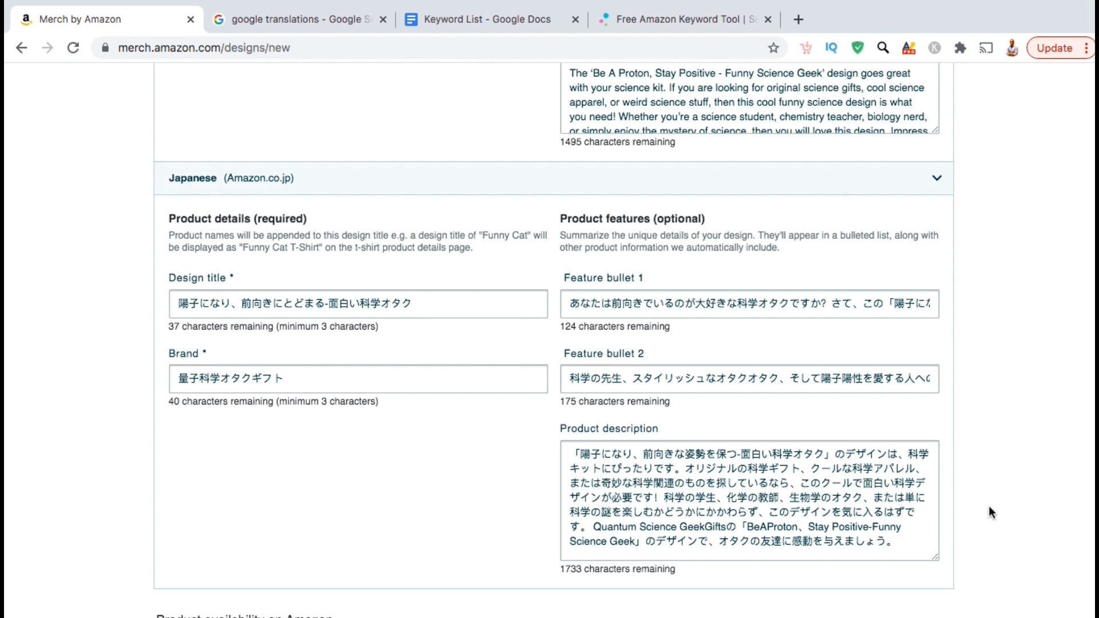
Step: Collapse the Japanese and English product details and save the current publish settings
left_click(935, 179)
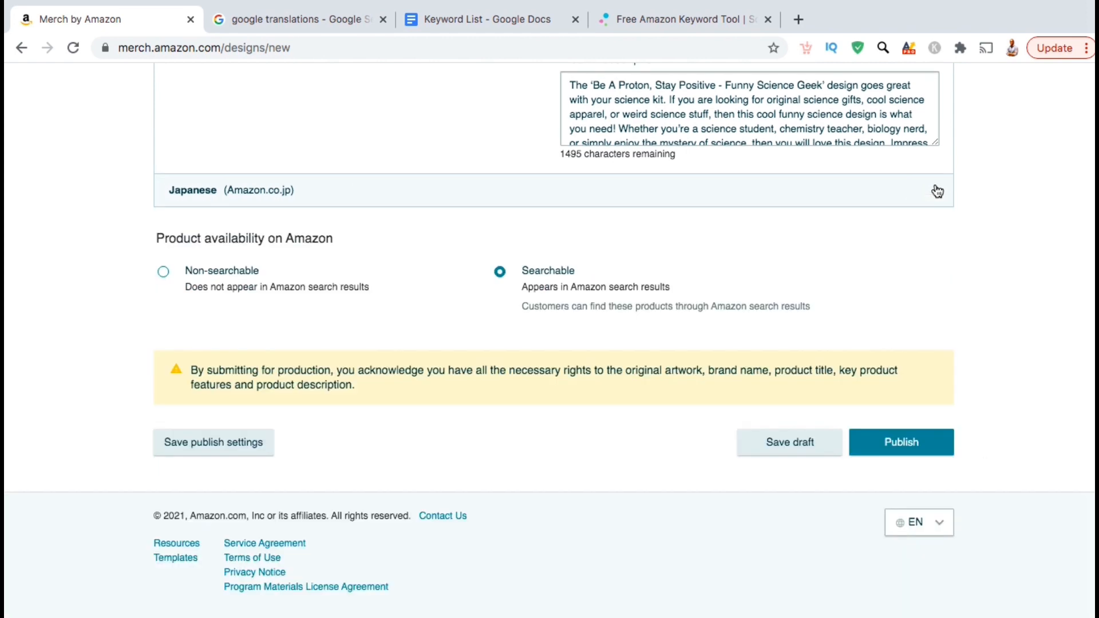
scroll(987, 208, "up", 5)
scroll(987, 208, "up", 2)
left_click(939, 122)
scroll(976, 166, "up", 2)
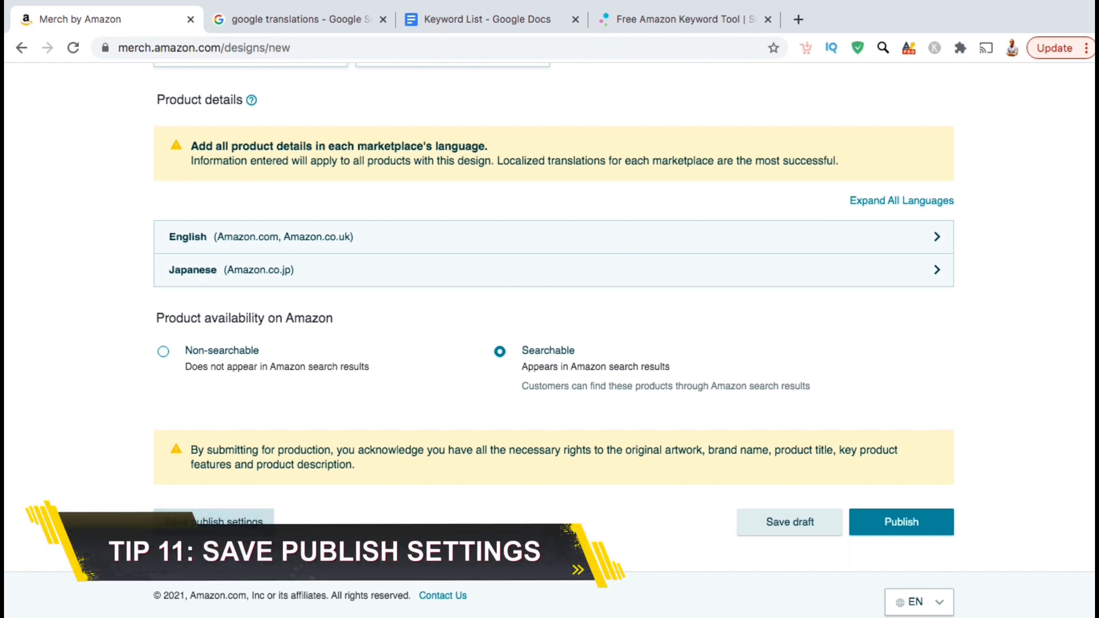
left_click(215, 527)
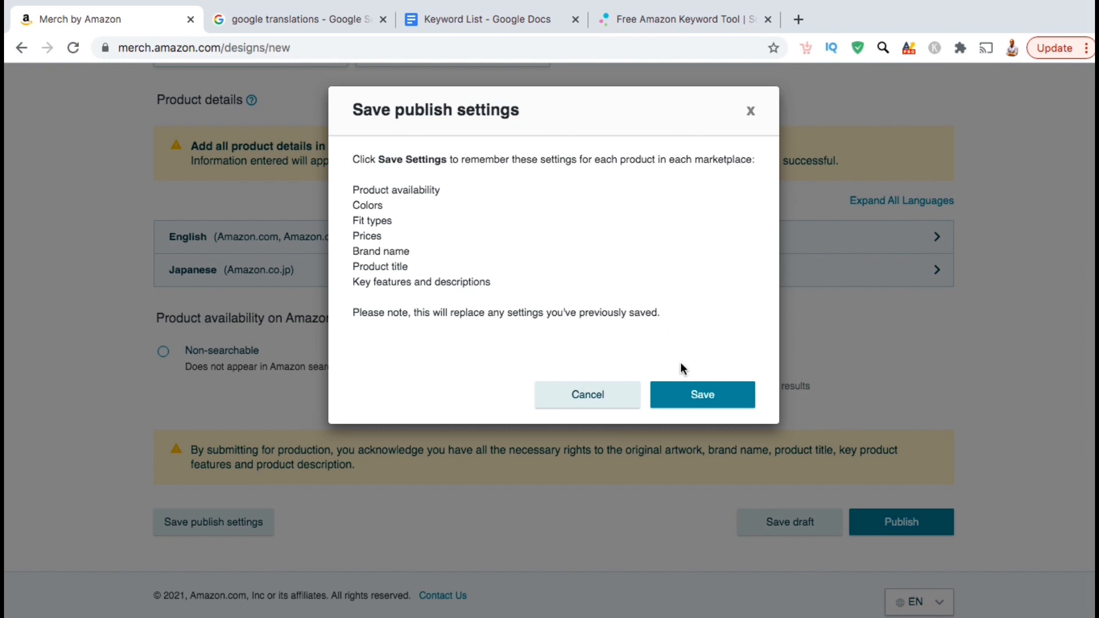
left_click(691, 404)
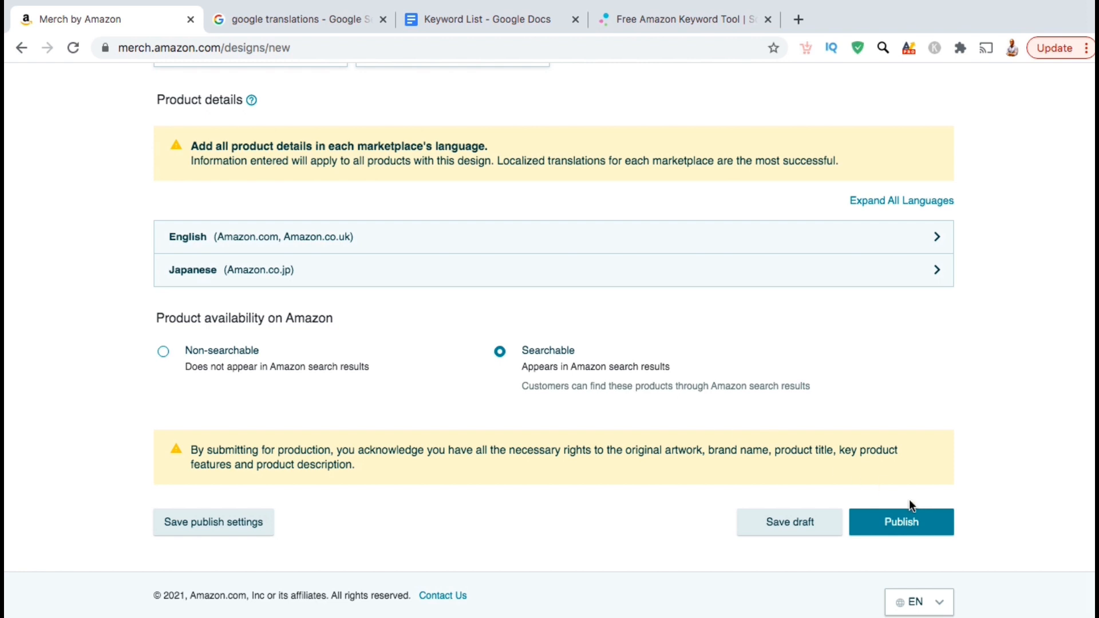
Step: Publish the design to all selected products as searchable and go to the product management page
left_click(906, 536)
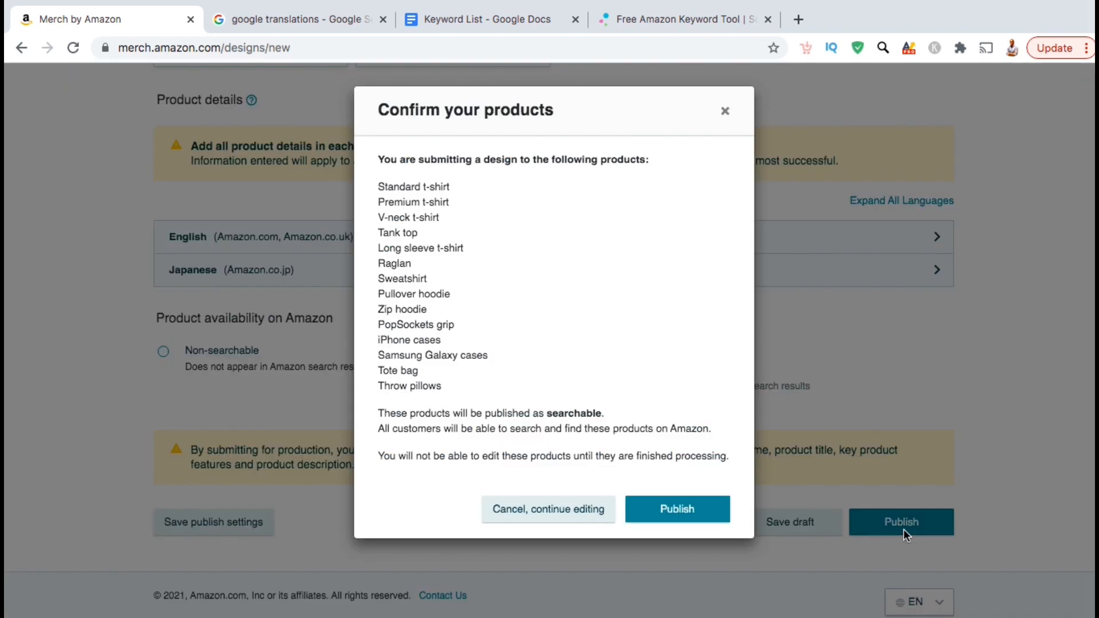
left_click(697, 518)
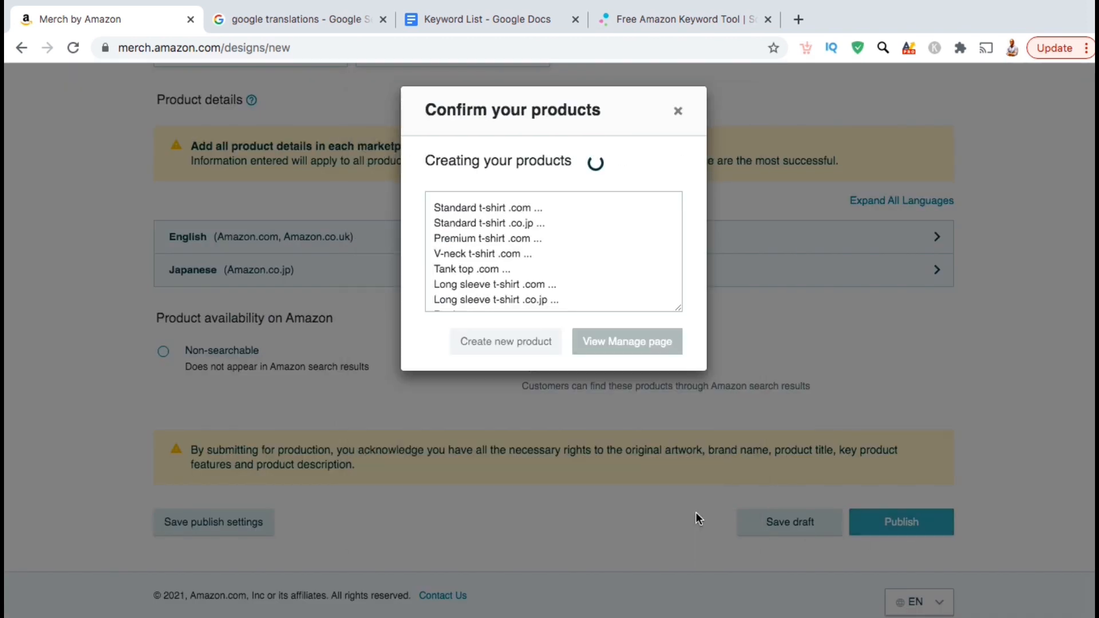
left_click(644, 351)
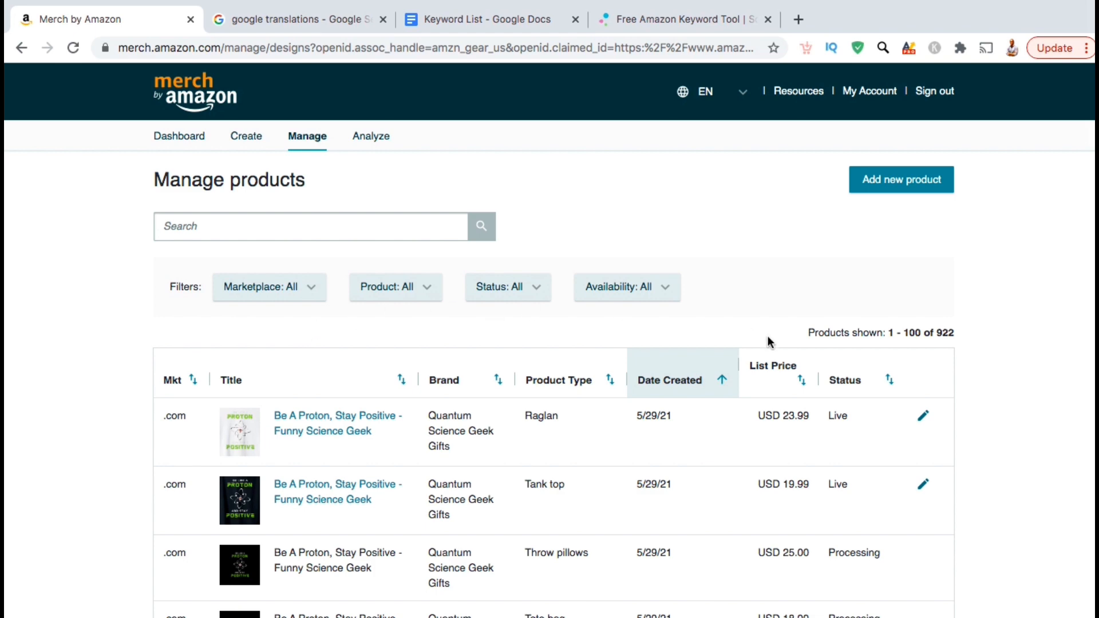
Step: Open the published premium t-shirt listing on Amazon.com and examine its brand, title, colors and feature bullets
scroll(981, 367, "down", 5)
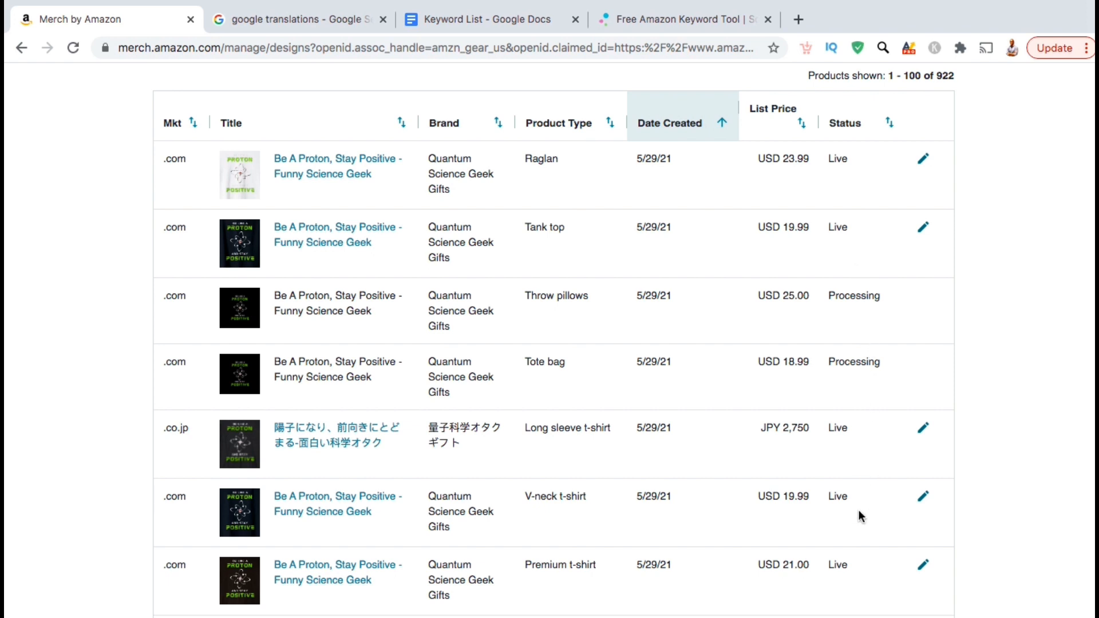
scroll(857, 518, "down", 1)
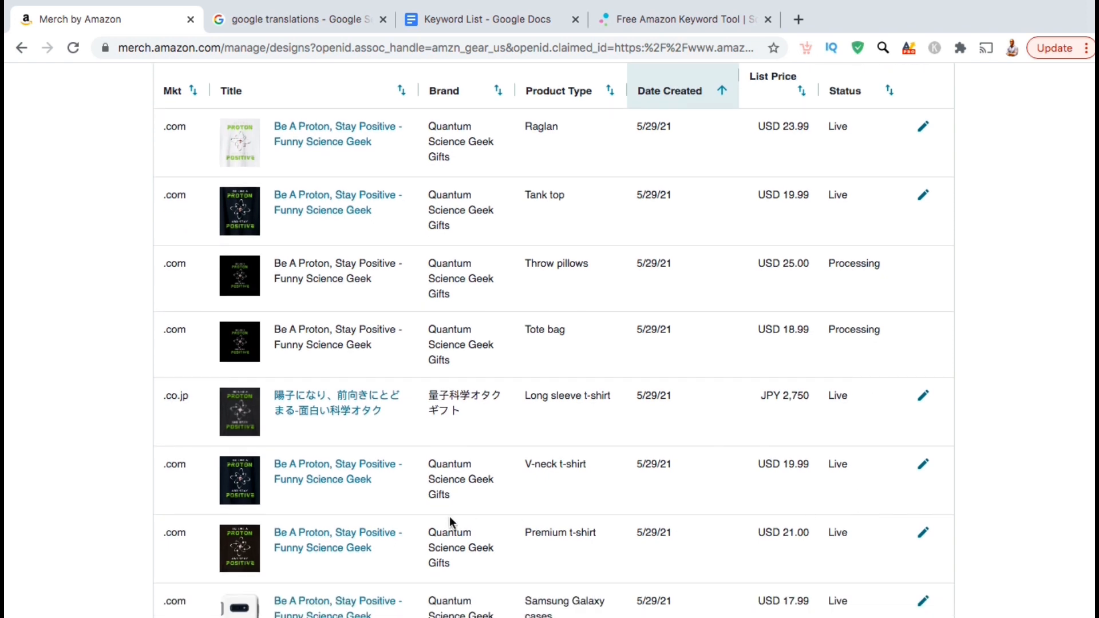
left_click(352, 541)
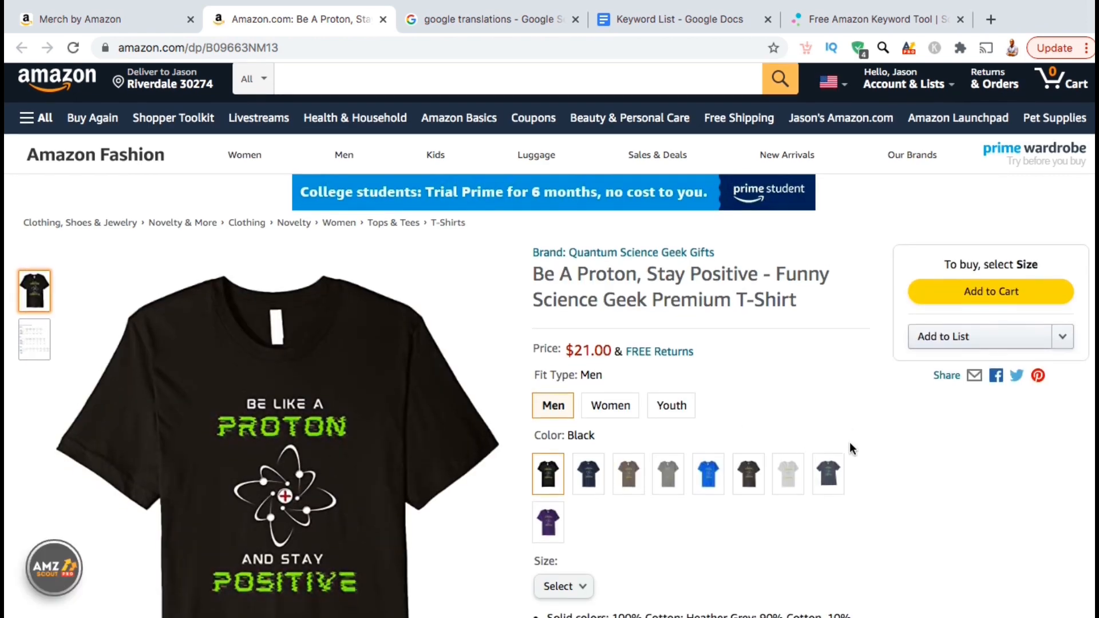
scroll(849, 442, "down", 3)
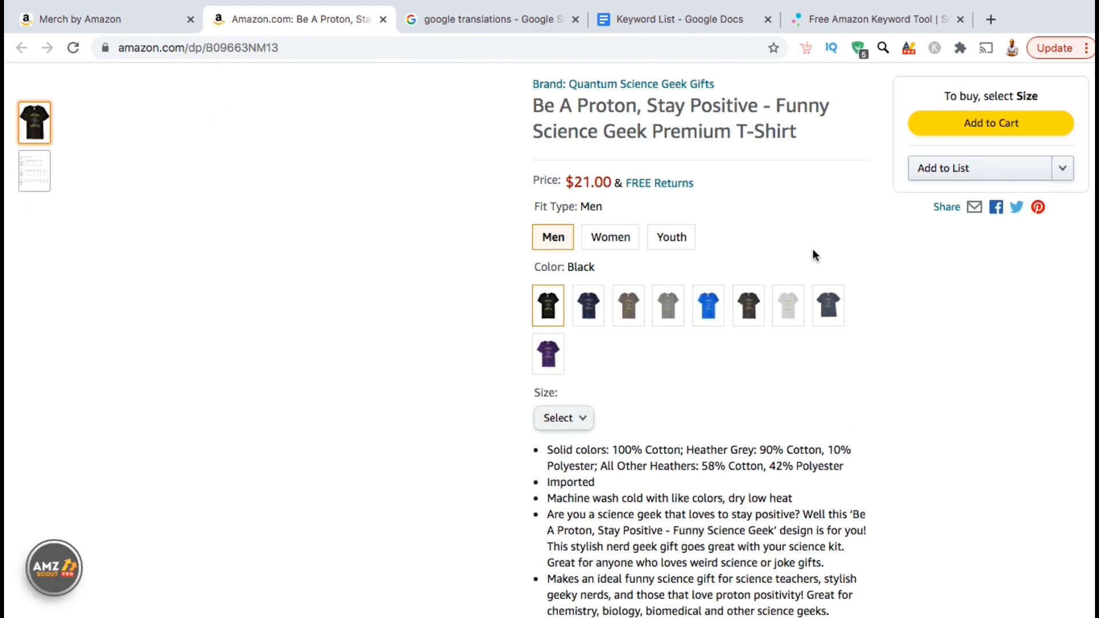
left_click_drag(716, 86, 568, 83)
left_click_drag(798, 133, 535, 113)
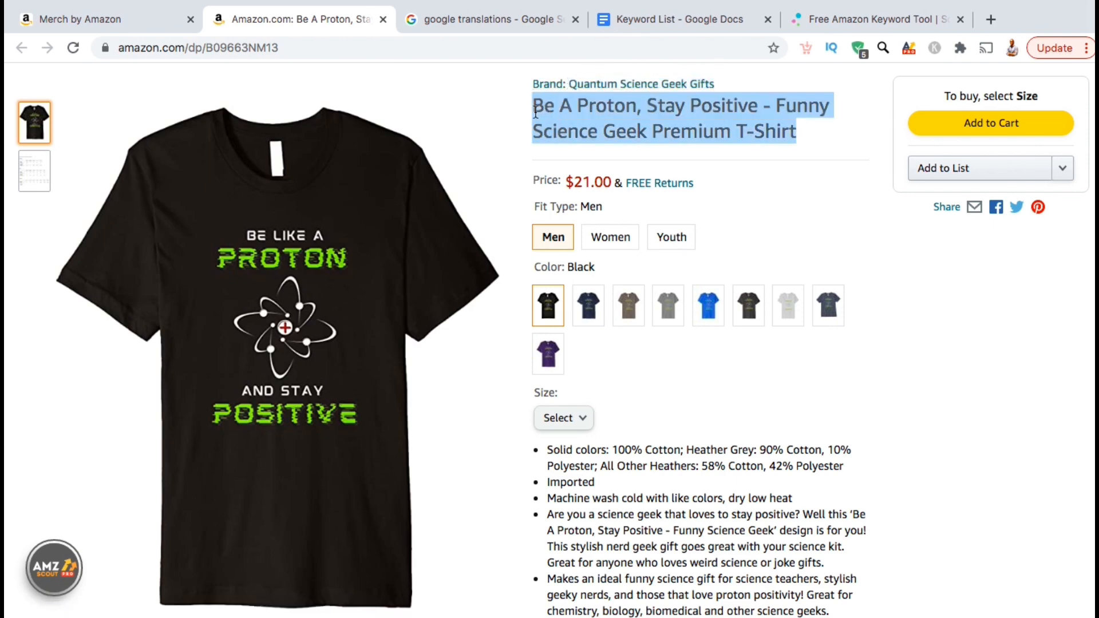
left_click_drag(830, 501, 545, 410)
left_click_drag(175, 376, 19, 376)
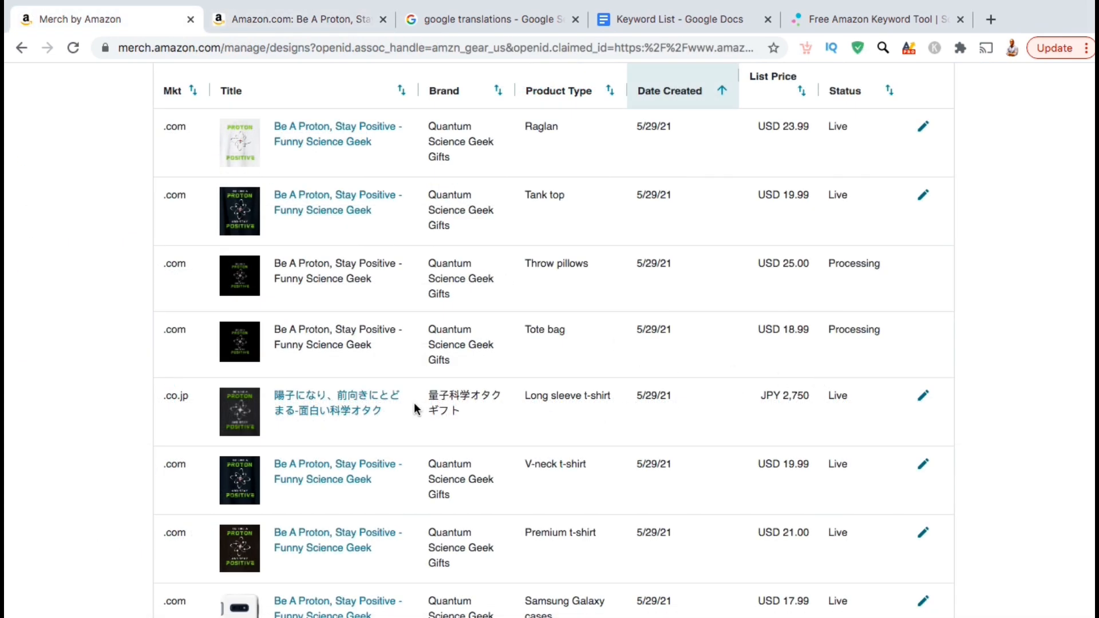
Step: Open the published long sleeve t-shirt listing on Amazon.co.jp and examine its Japanese brand, title and feature bullets
left_click(383, 407)
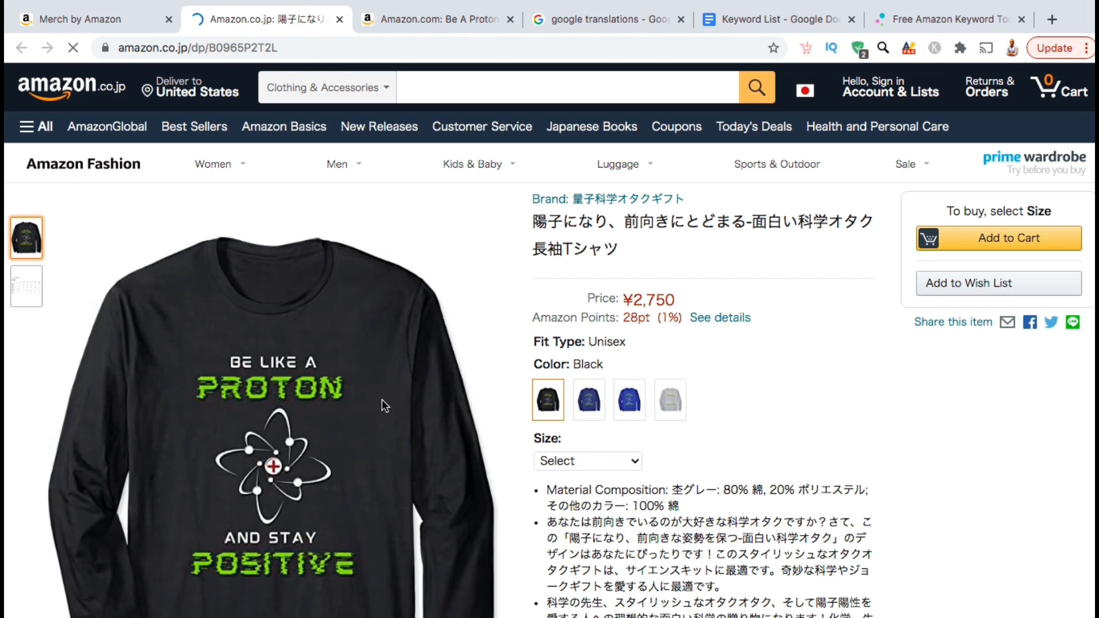
scroll(905, 376, "down", 3)
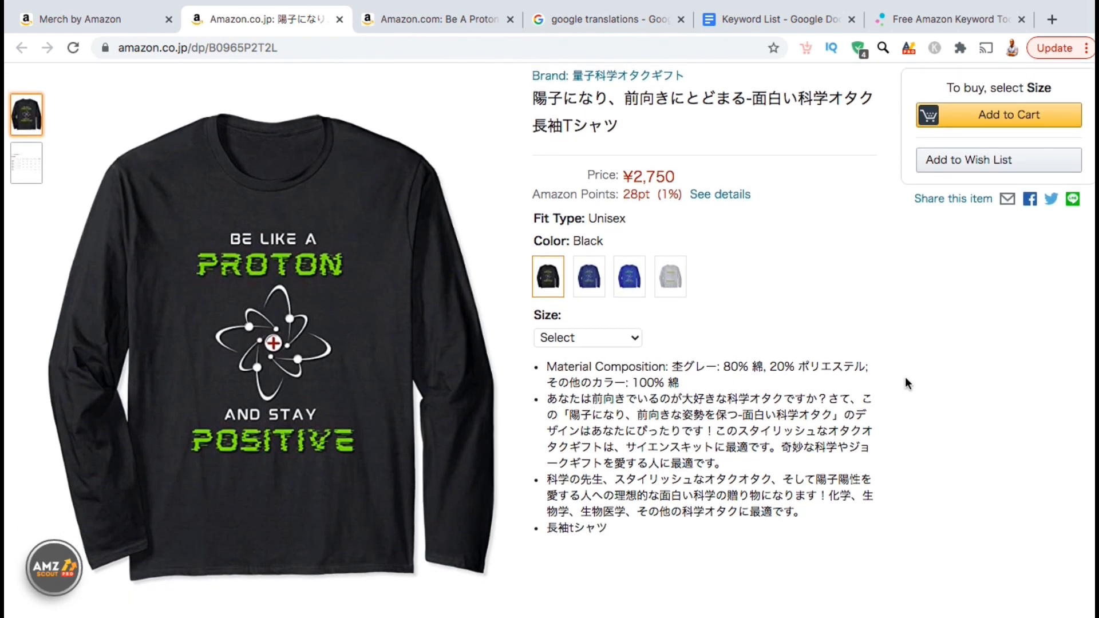
scroll(905, 377, "up", 1)
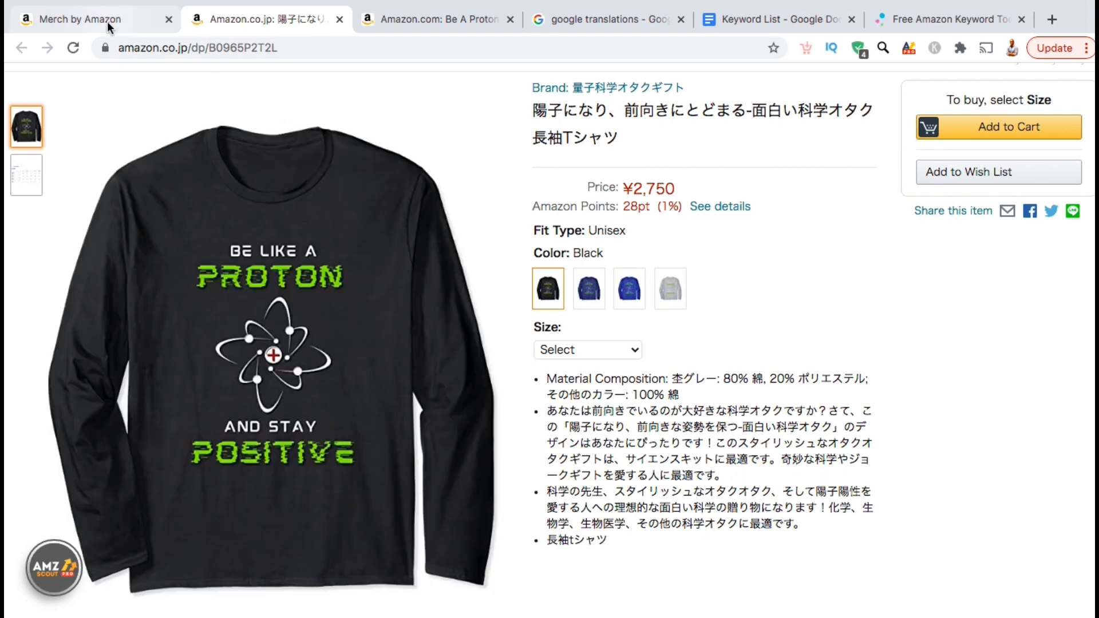
Step: Search the managed Merch by Amazon products for "helium" and open the standard t-shirt listing for editing
left_click(108, 22)
scroll(89, 158, "up", 5)
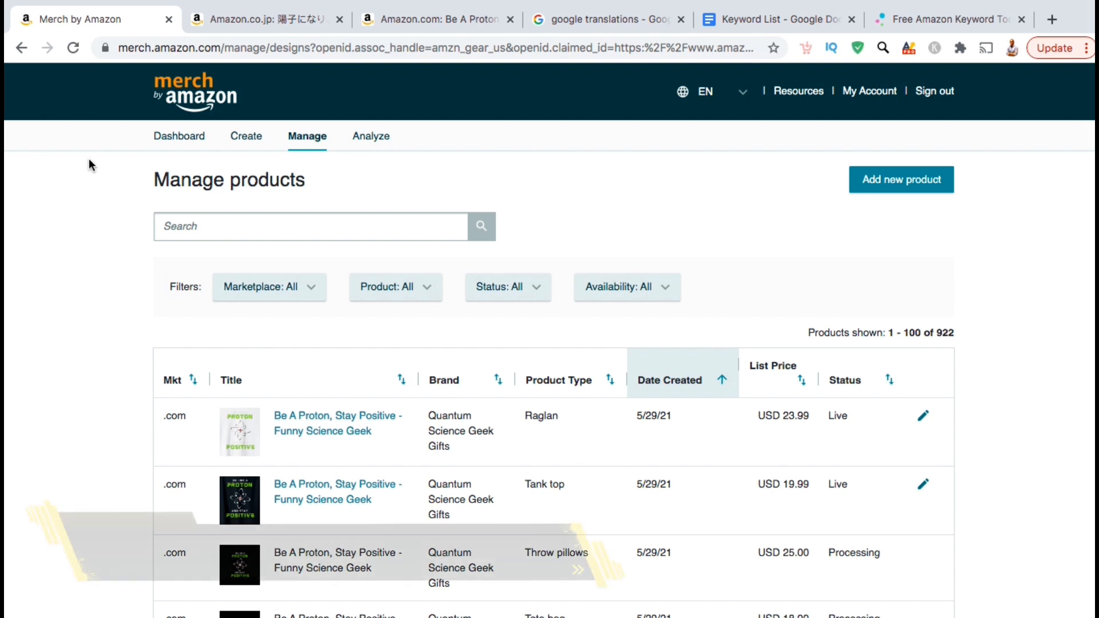
left_click(172, 221)
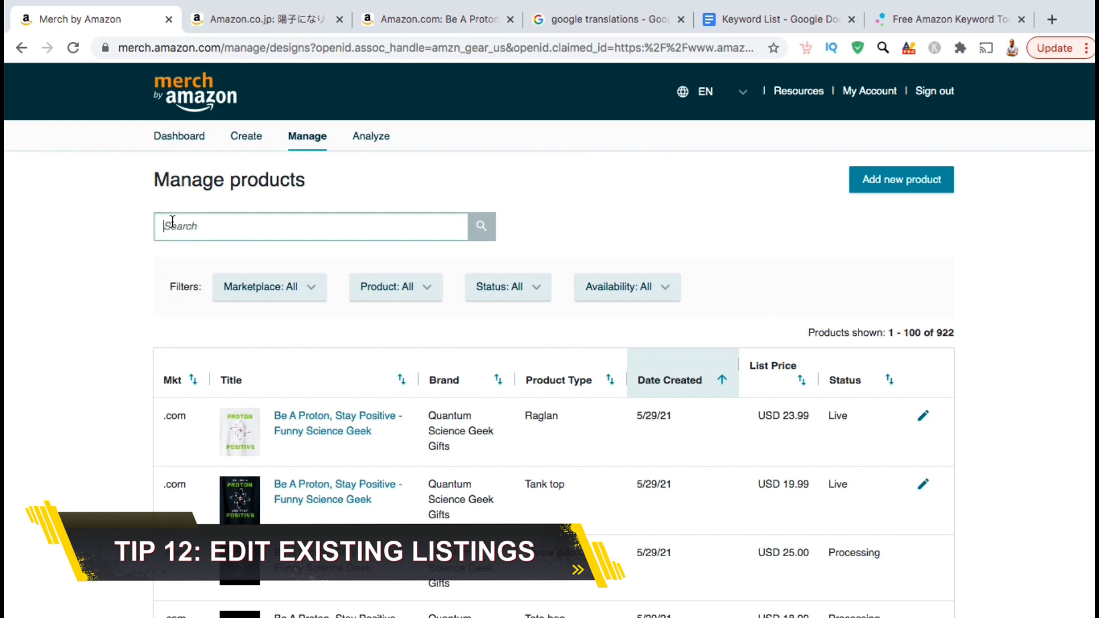
type("helium")
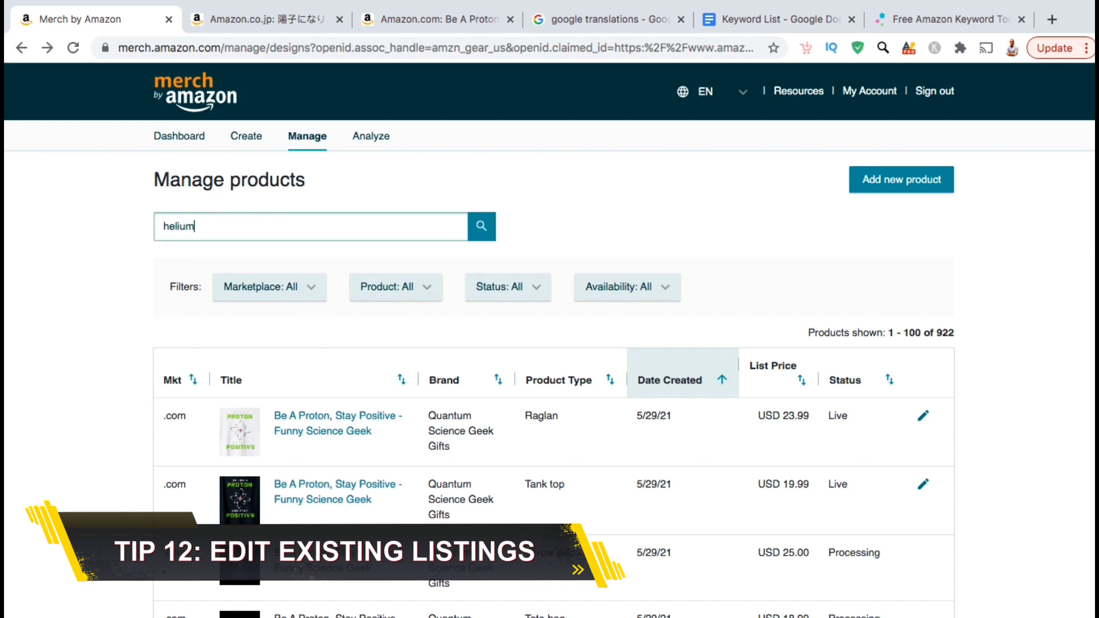
key("Return")
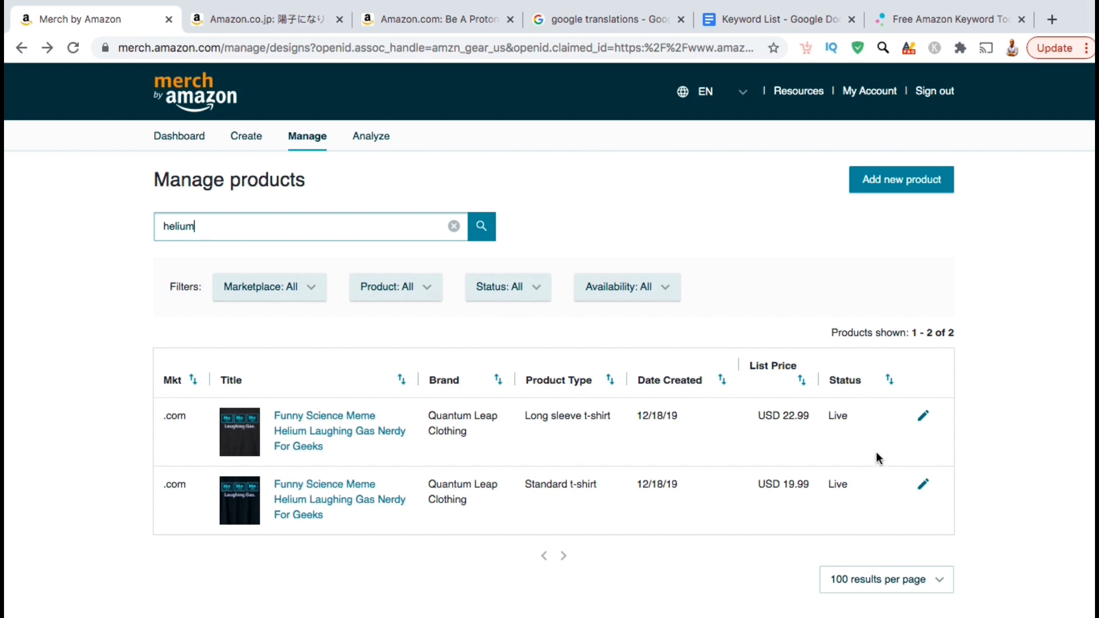
left_click(922, 487)
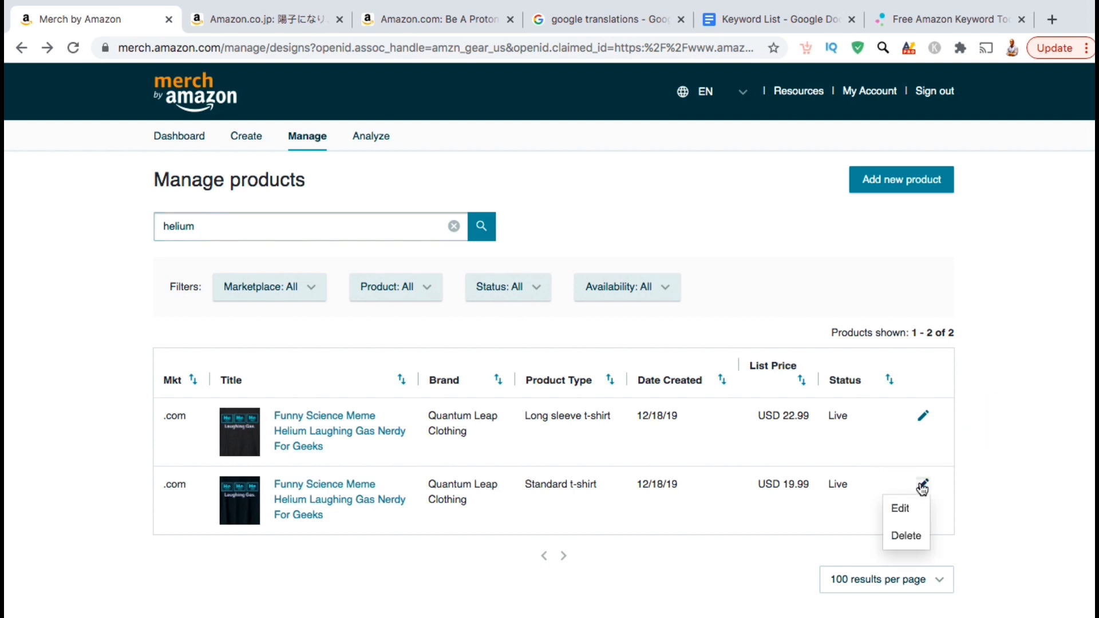
left_click(899, 509)
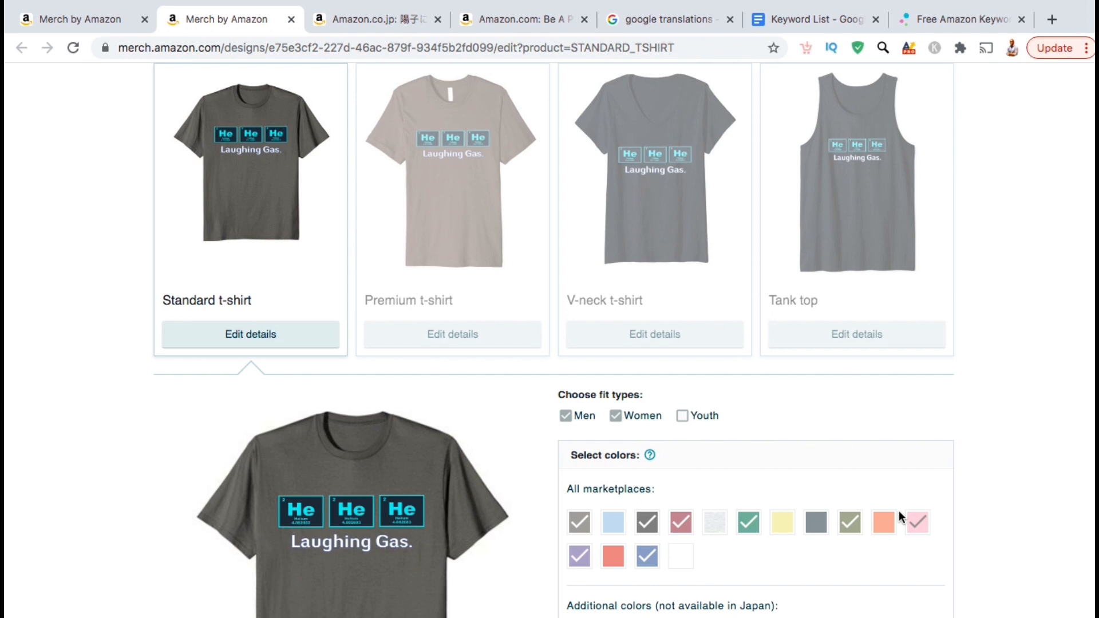
Step: Add the premium t-shirt on the .com marketplace to the helium design's selected products
scroll(976, 333, "up", 4)
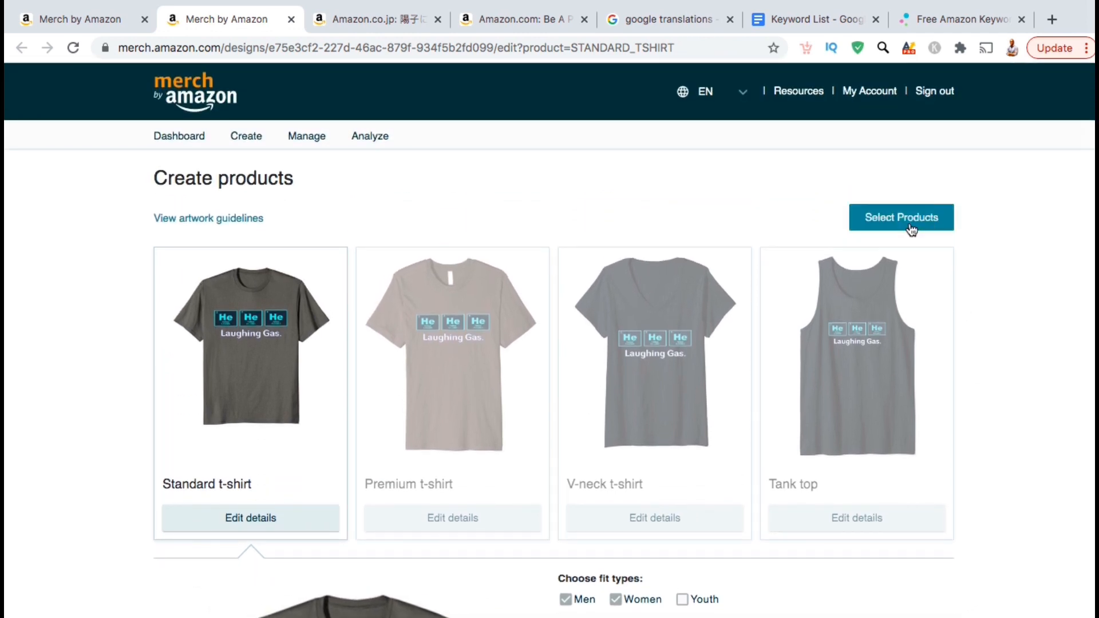
left_click(910, 227)
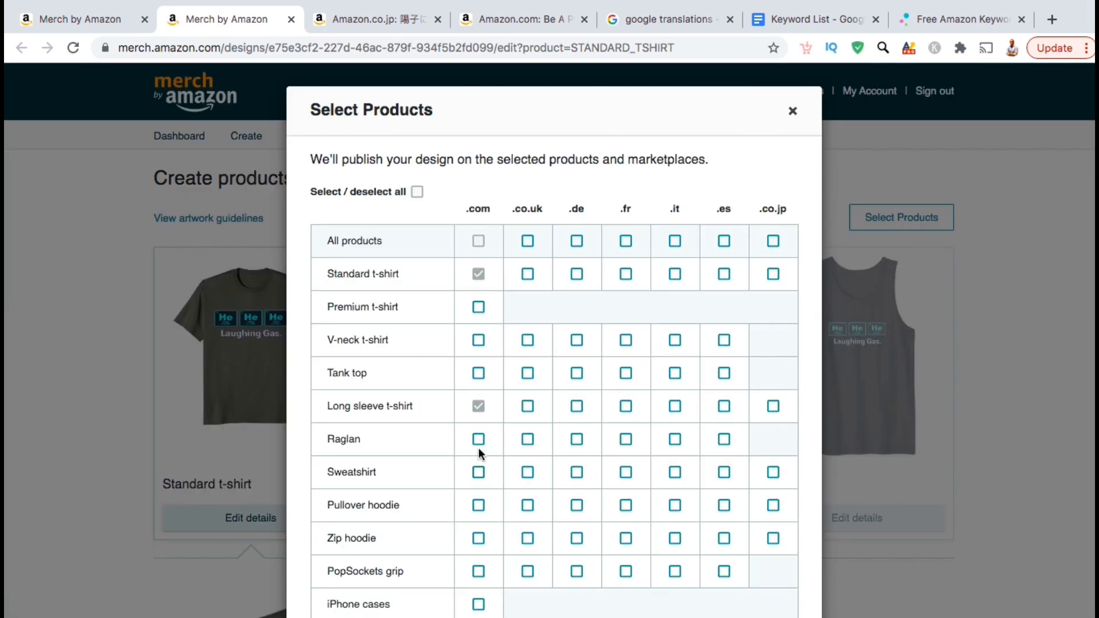
left_click(479, 308)
scroll(598, 392, "down", 1)
scroll(598, 389, "down", 3)
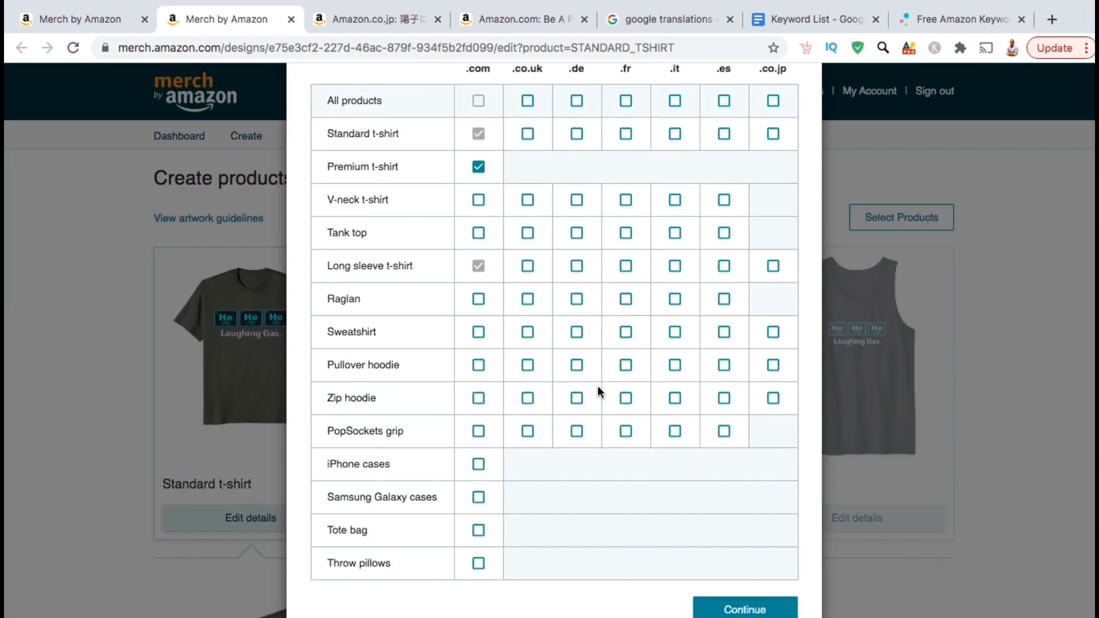
left_click(707, 597)
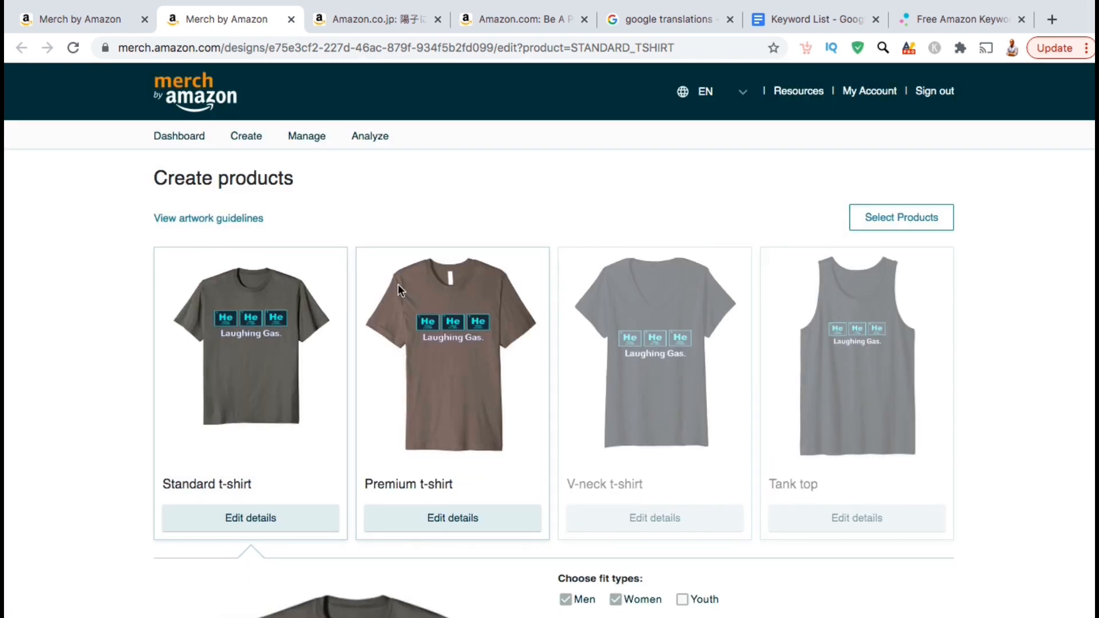
Step: Replace the brand in the helium design's English product details with "Quantum Science Geek Gifts"
scroll(485, 385, "down", 15)
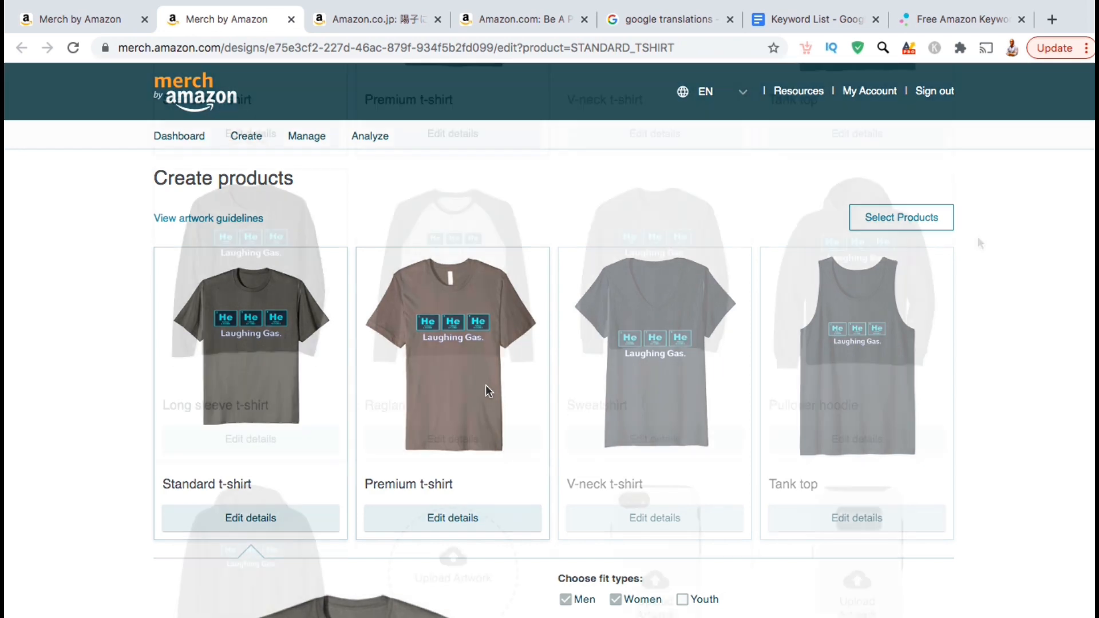
scroll(977, 239, "down", 6)
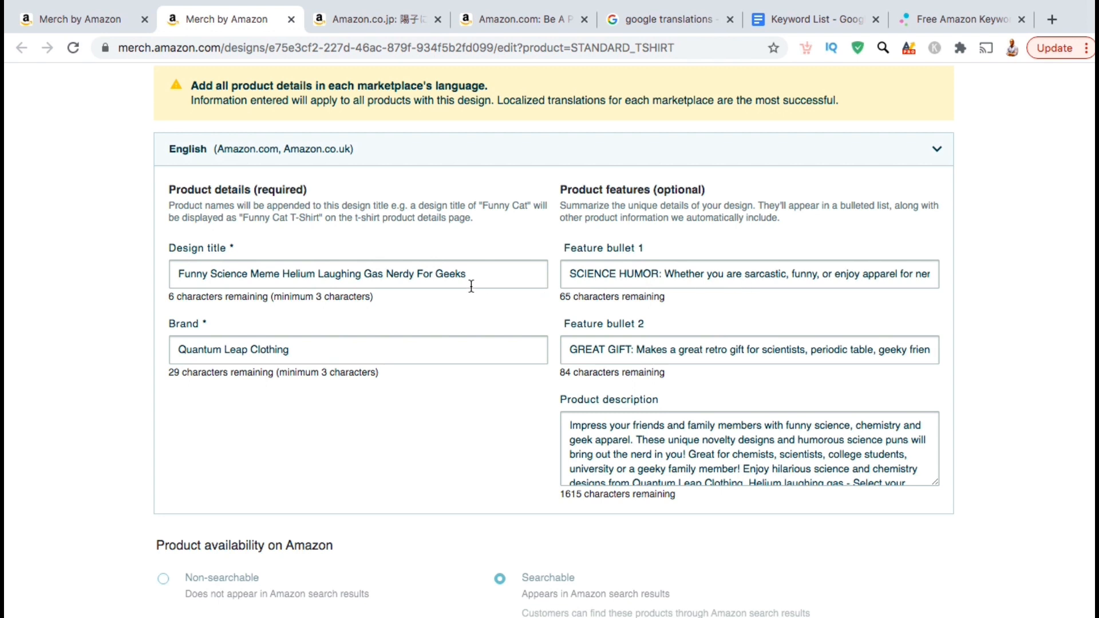
left_click_drag(314, 351, 137, 349)
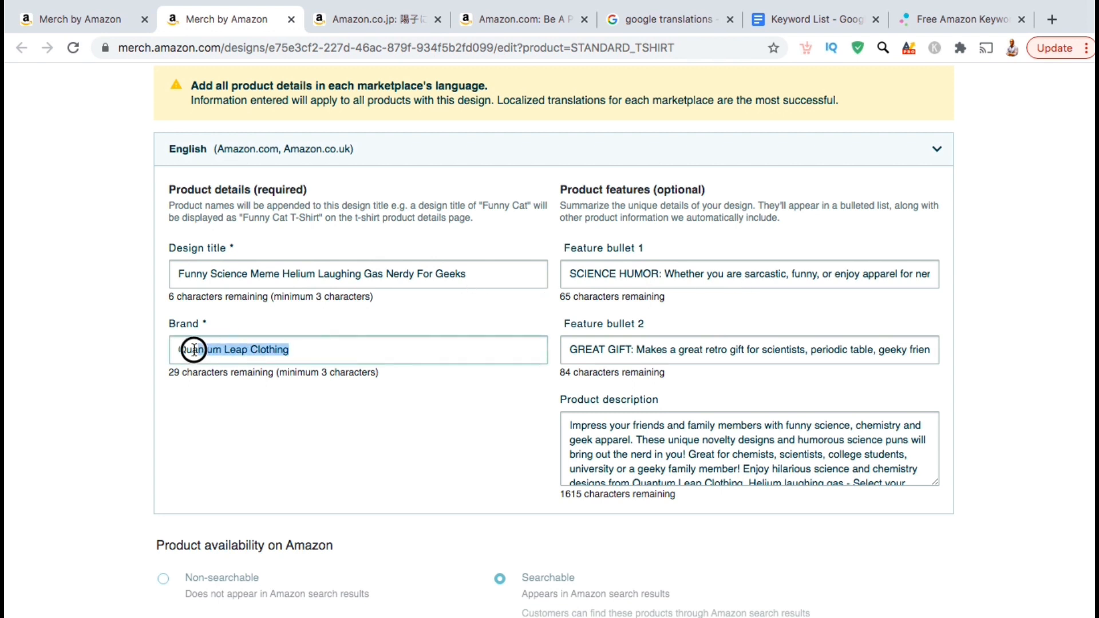
type("Quantum Science Geek Gifts")
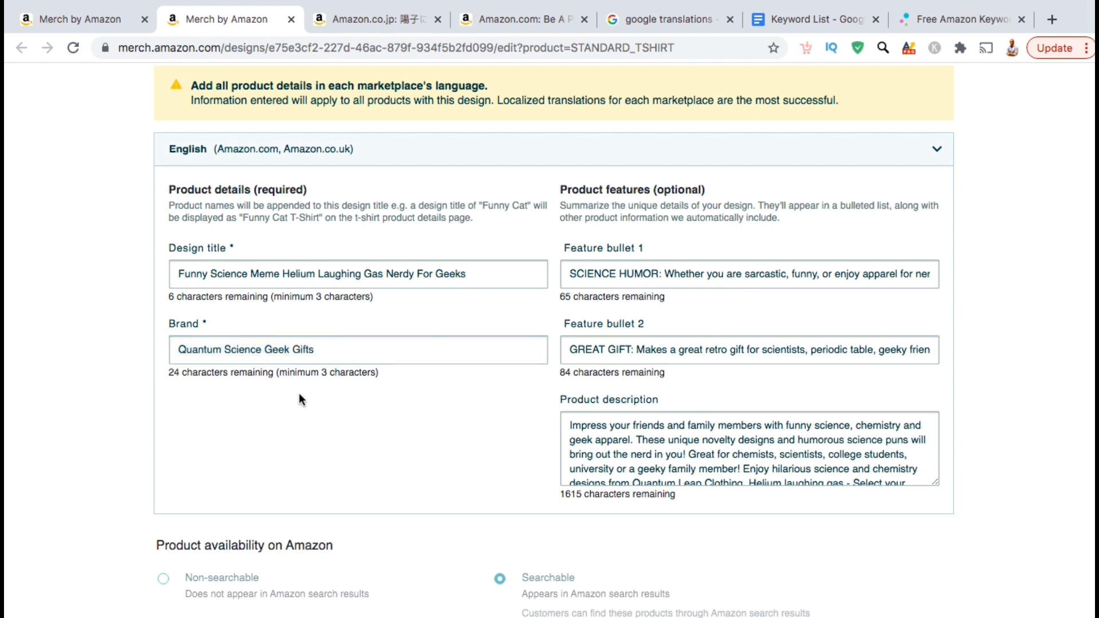